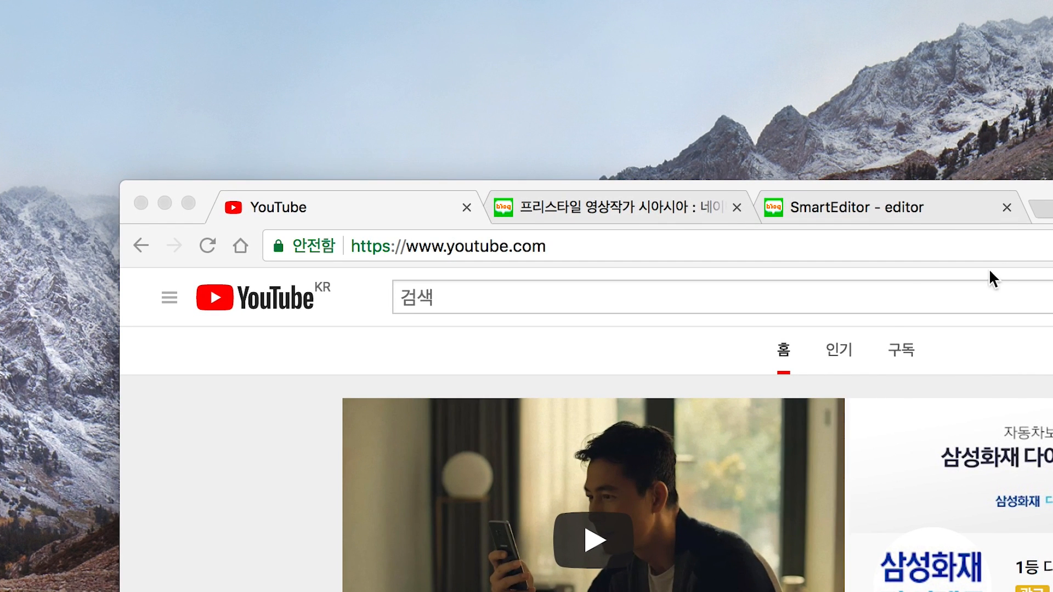
Search YouTube for 시아시아 and open the channel with the SIA logo.
left_click(921, 302)
type("tl")
key("BackSpace")
key("BackSpace")
type("시아시아")
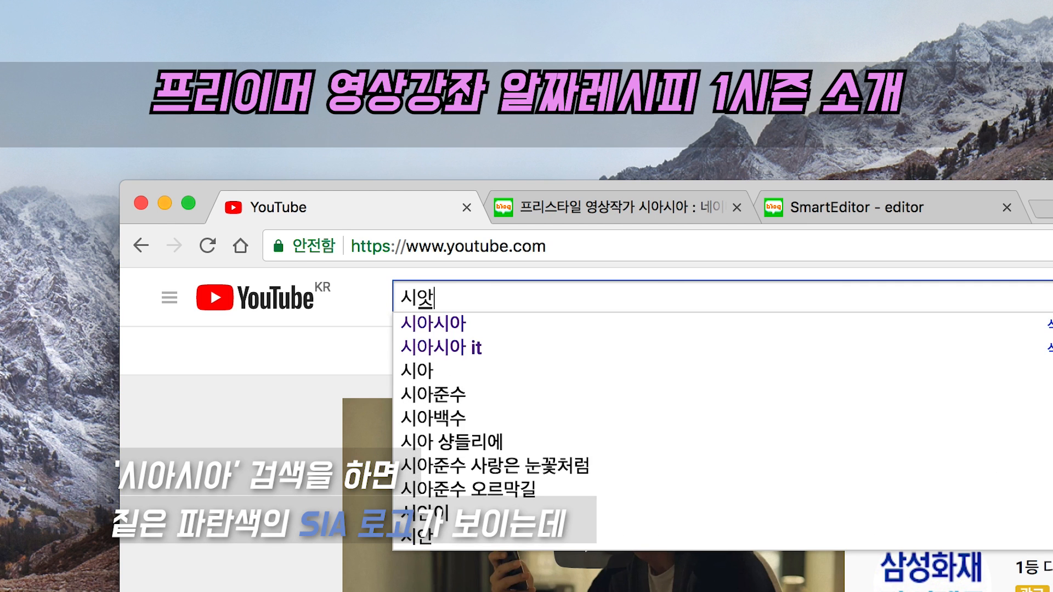
key("Return")
scroll(603, 439, "down", 5)
scroll(603, 439, "up", 5)
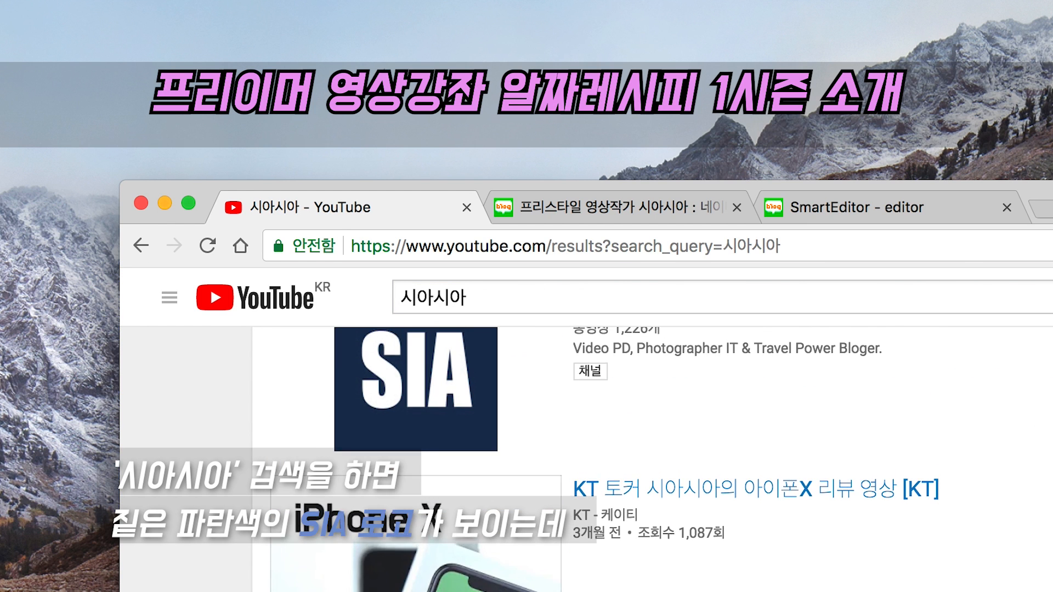
scroll(639, 459, "up", 2)
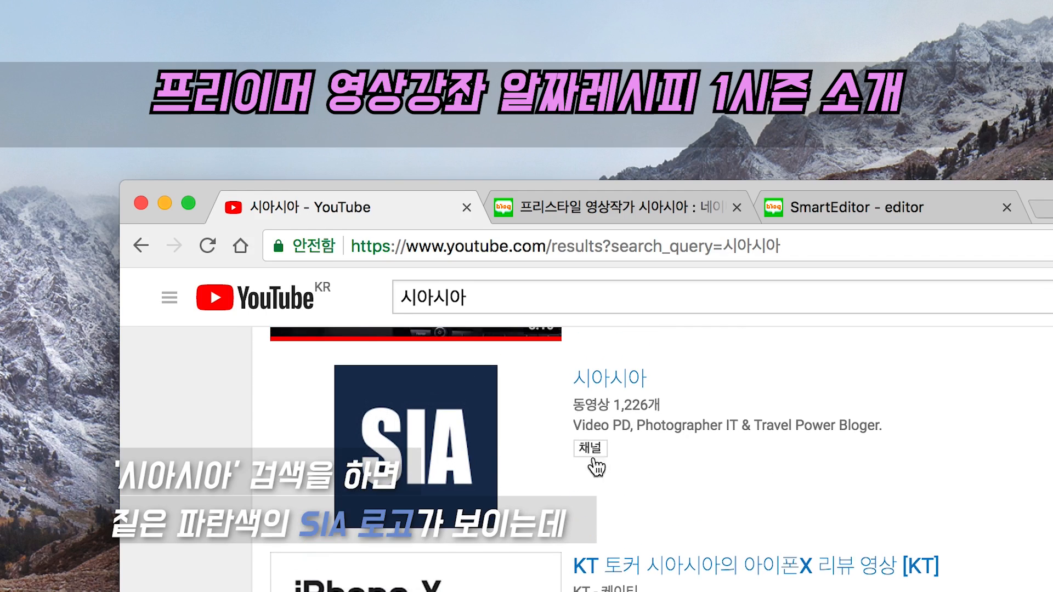
left_click(635, 385)
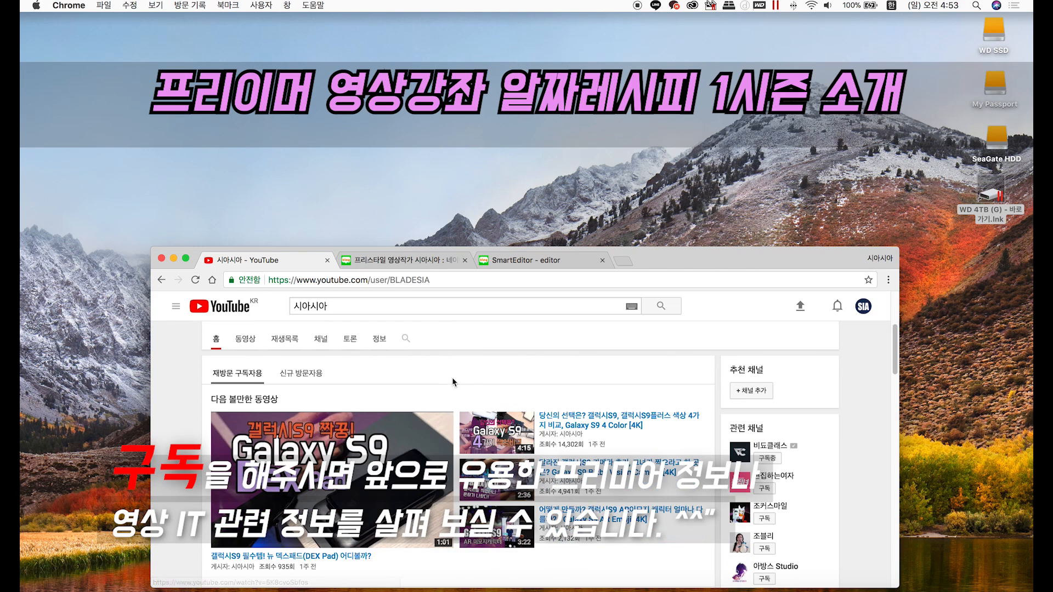
Open the channel's playlist 어도비 프리미어 영상 강의 알짜 레시피 시리즈 (시즌 1 완료).
left_click(282, 337)
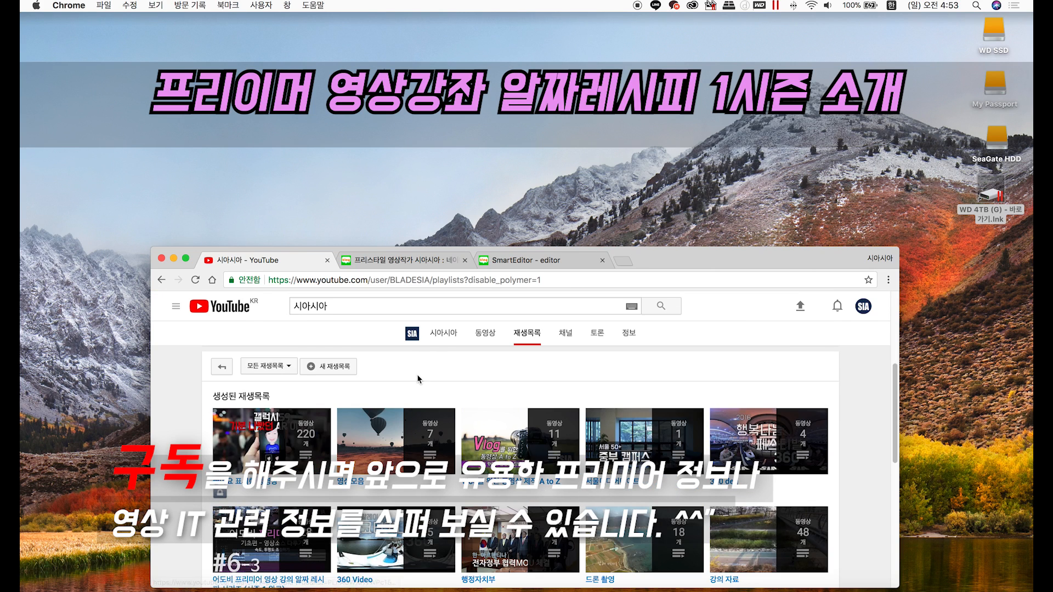
scroll(395, 433, "down", 1)
scroll(289, 540, "down", 1)
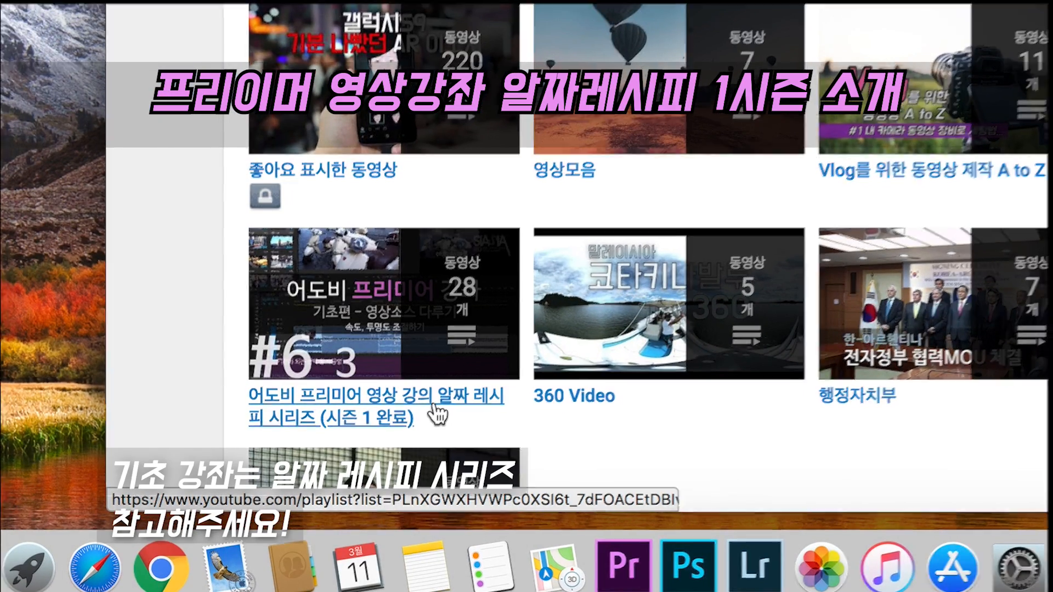
left_click(436, 405)
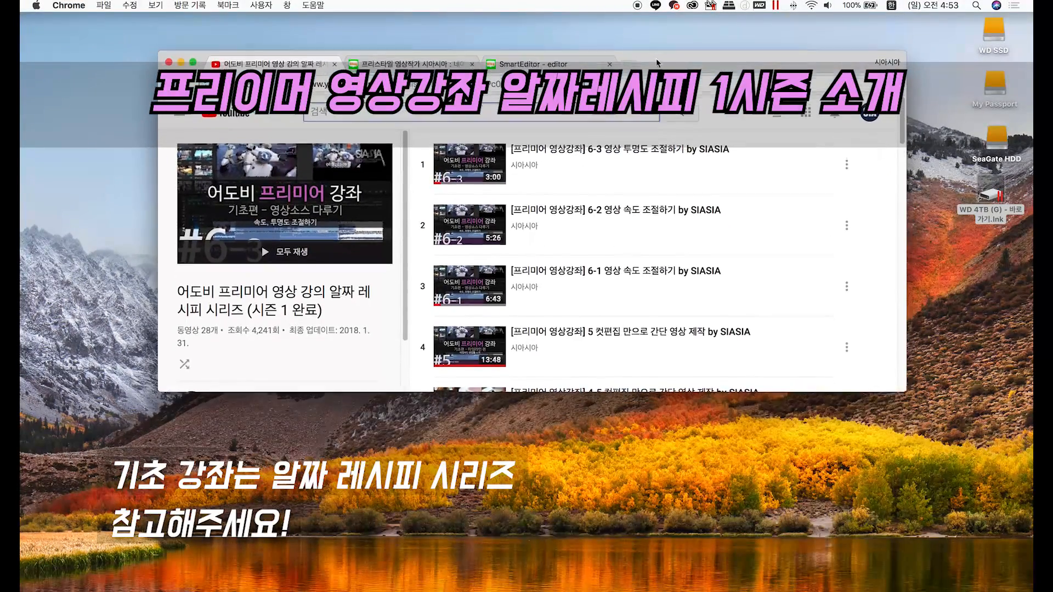
Enlarge the browser window and look through the lessons in the Premiere playlist.
left_click_drag(658, 63, 657, 56)
left_click_drag(585, 388, 586, 584)
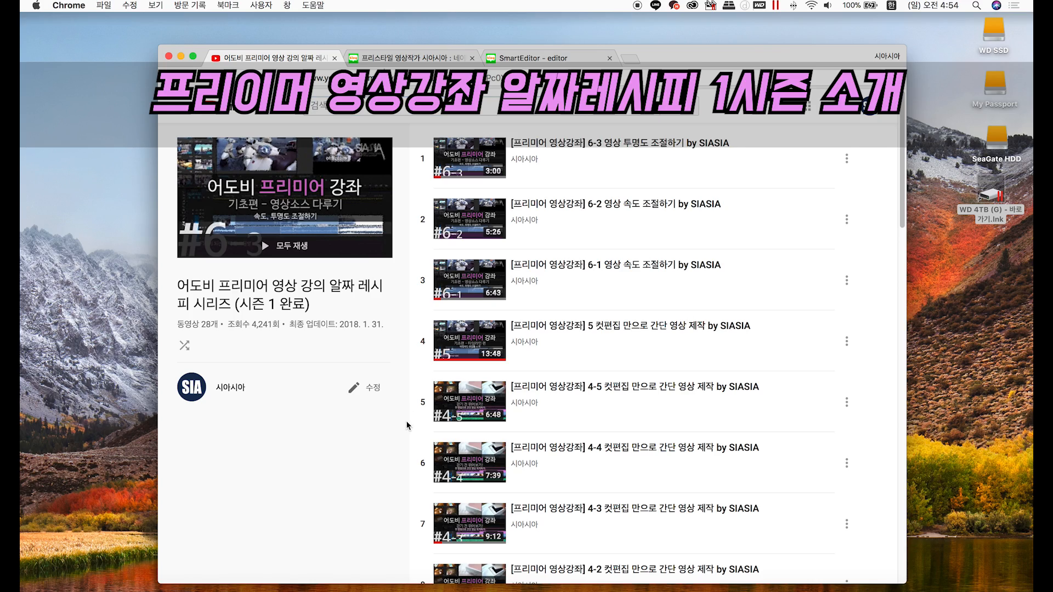
scroll(407, 426, "down", 15)
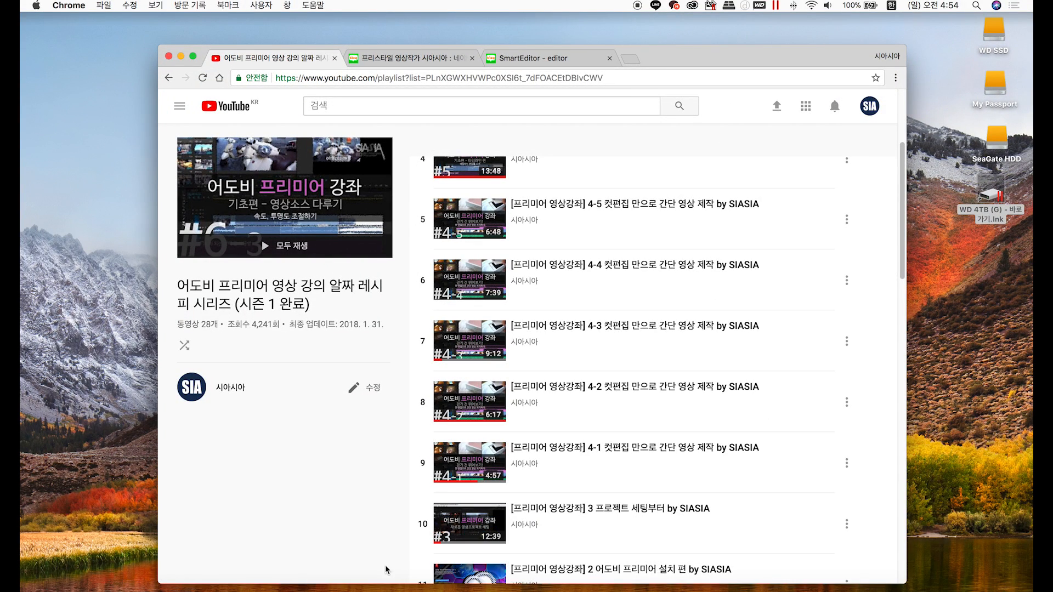
Launch Adobe Premiere Pro CC 2018 and minimize the browser window.
left_click(376, 588)
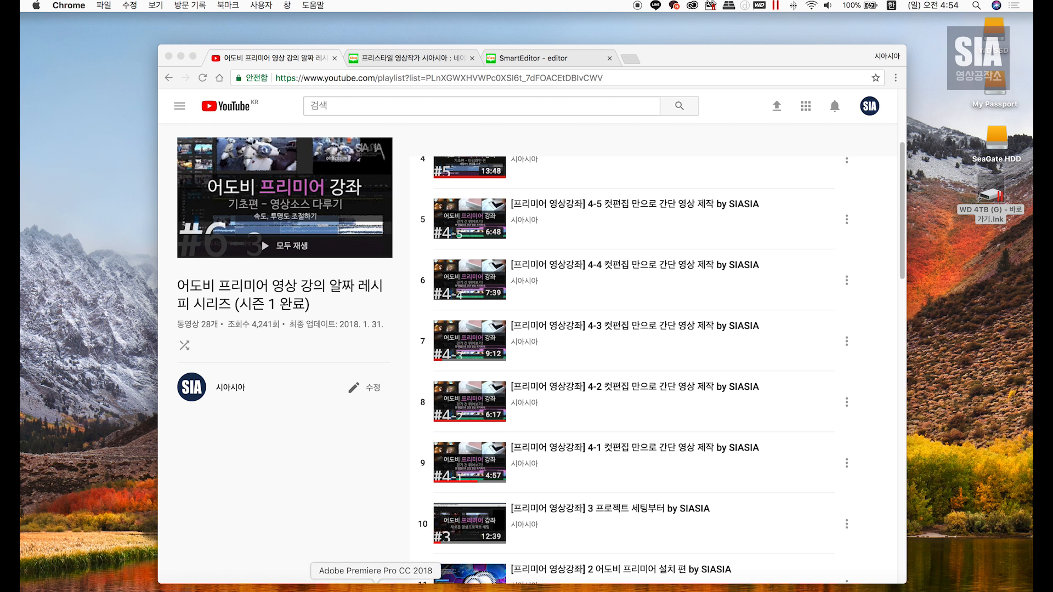
left_click(181, 57)
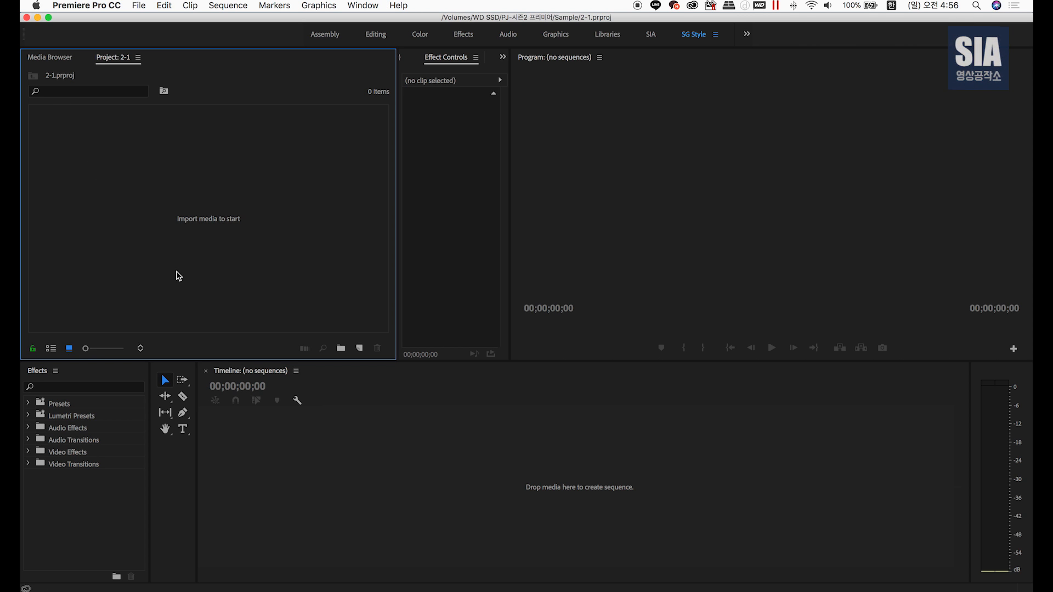
Import the Travel Mov footage folder into the project and open its bin.
double_click(176, 272)
double_click(493, 131)
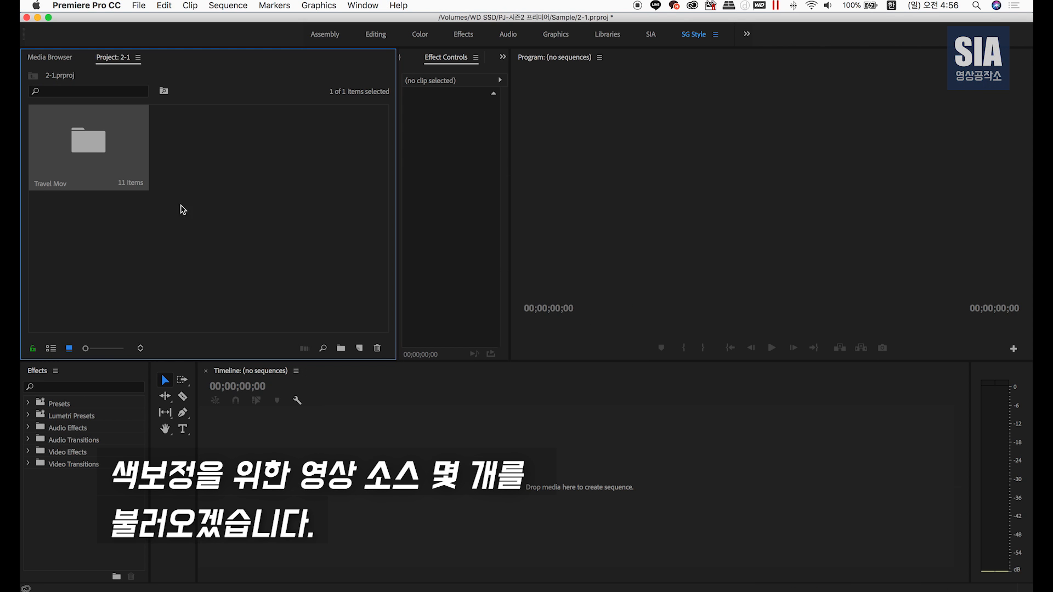
double_click(94, 148)
scroll(270, 250, "down", 1)
scroll(270, 251, "up", 1)
scroll(299, 288, "down", 1)
scroll(323, 302, "up", 1)
left_click(101, 159)
scroll(104, 151, "down", 4)
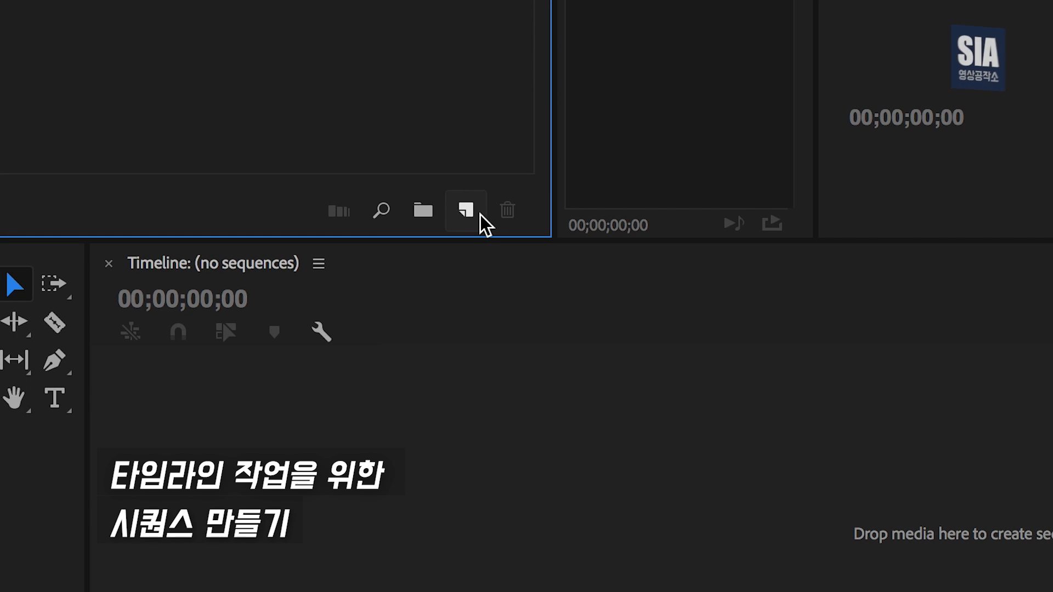
Start a new sequence using the Digital SLR preset DSLR 1080p30.
left_click(475, 215)
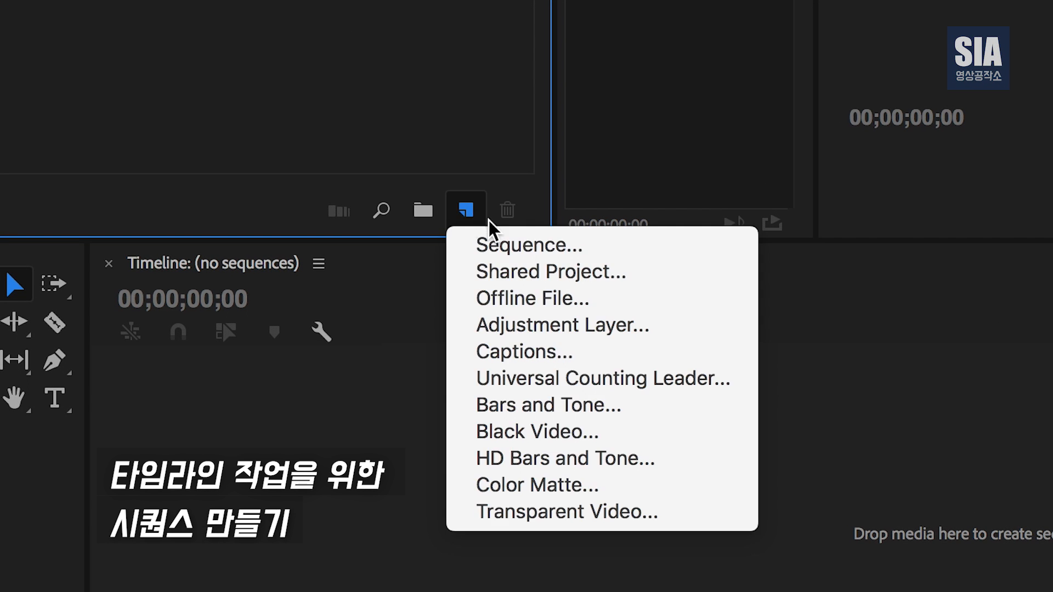
left_click(586, 256)
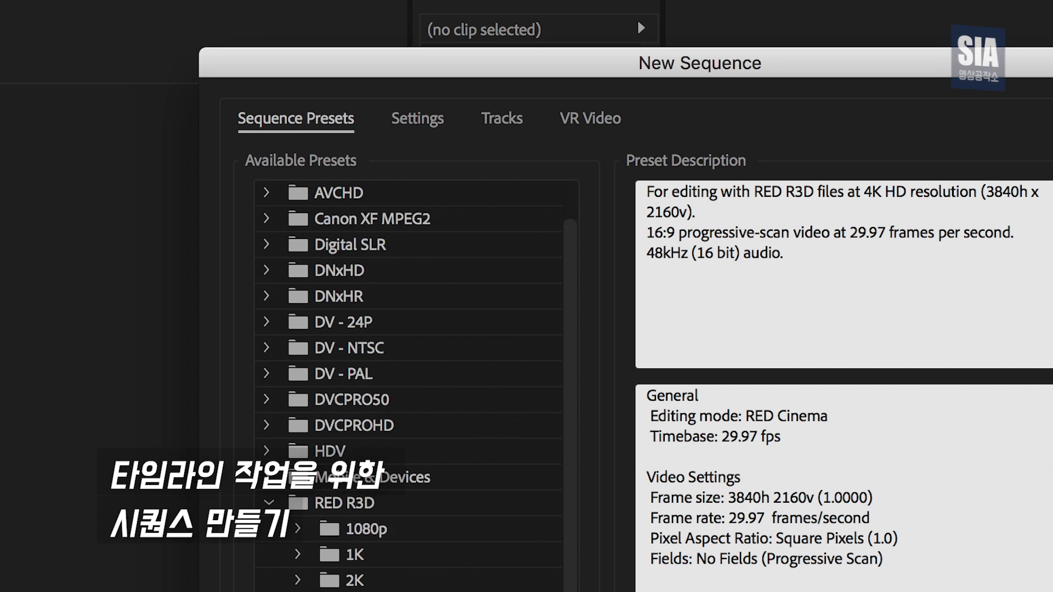
scroll(387, 543, "down", 3)
left_click(267, 426)
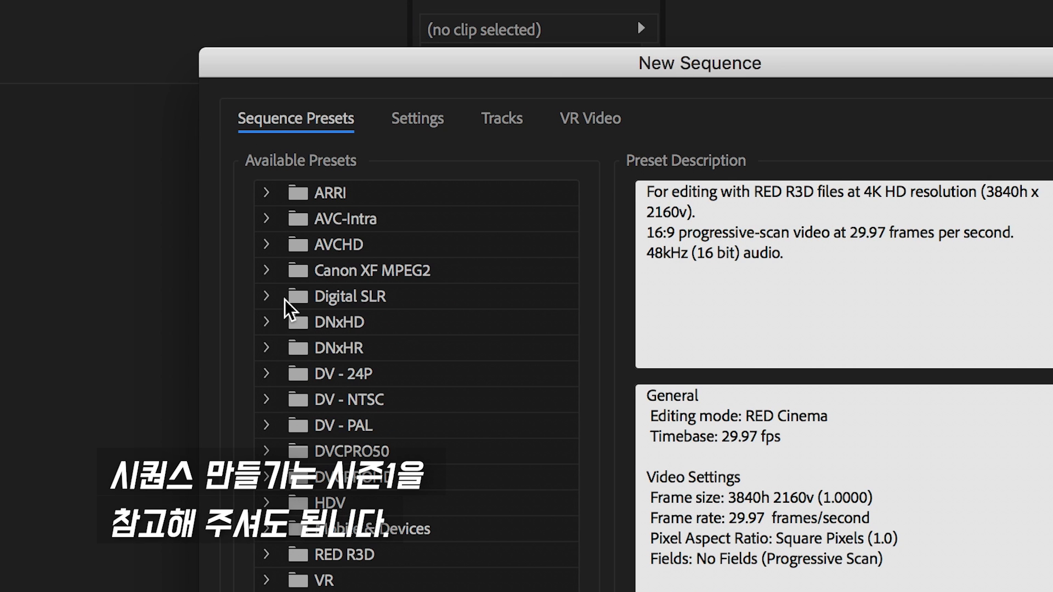
left_click(268, 297)
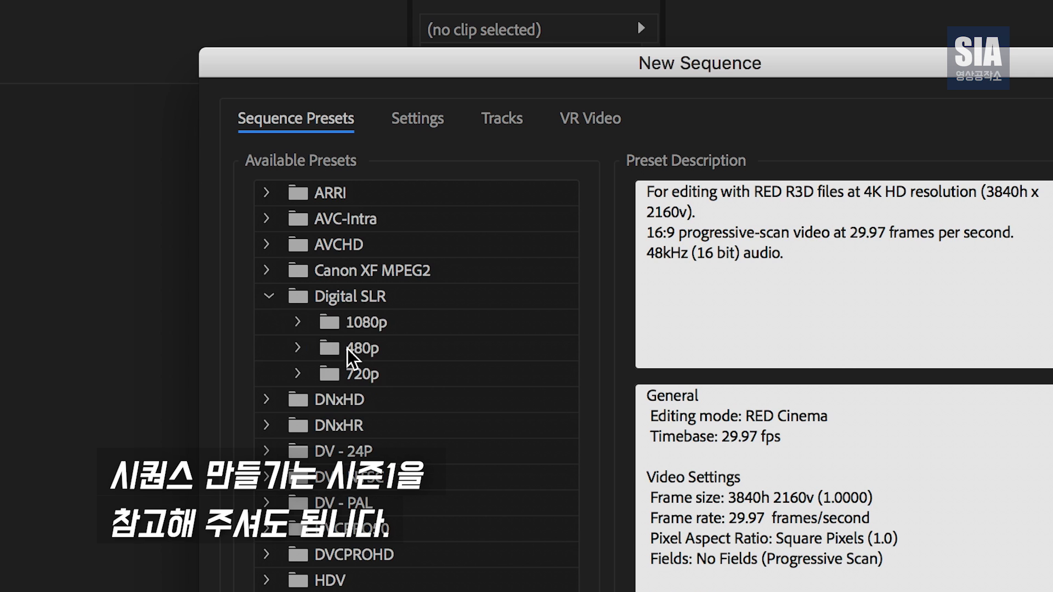
left_click(297, 322)
left_click(354, 333)
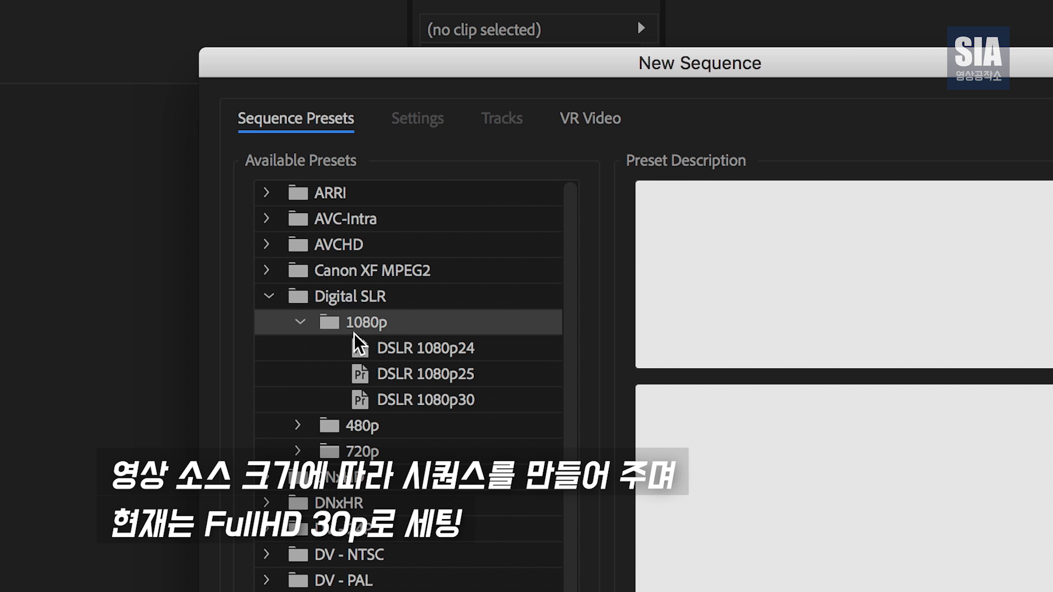
left_click(470, 404)
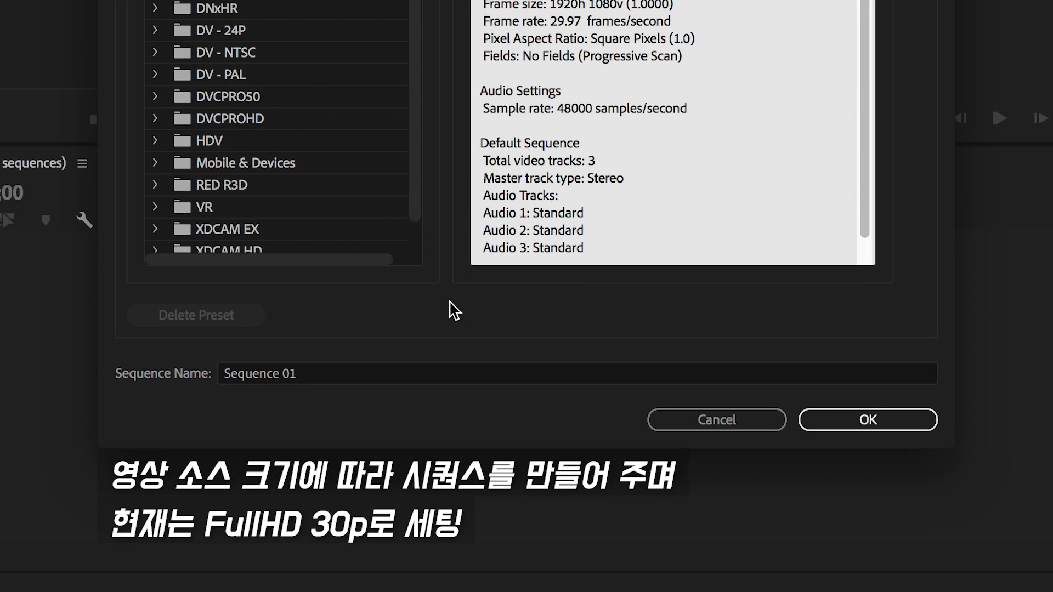
Name the new sequence 2-1 Effect and create it.
left_click_drag(411, 374, 212, 359)
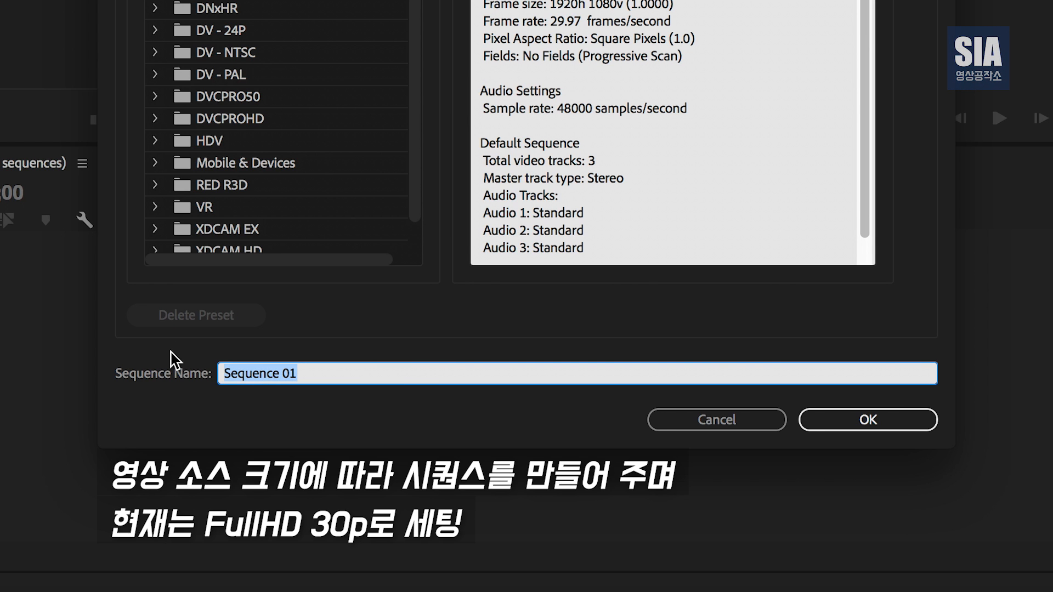
type("2-1")
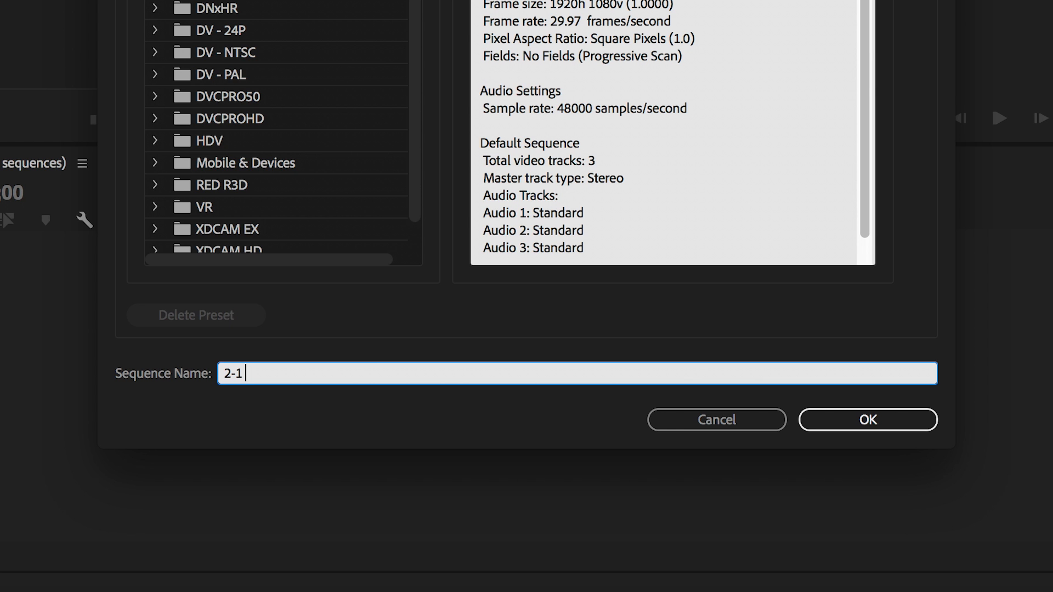
key("BackSpace")
key("BackSpace")
key("BackSpace")
type("Effect")
key("Return")
Load SIA_Sam-07.mp4 into the Source monitor and widen that monitor's panel.
scroll(215, 237, "down", 2)
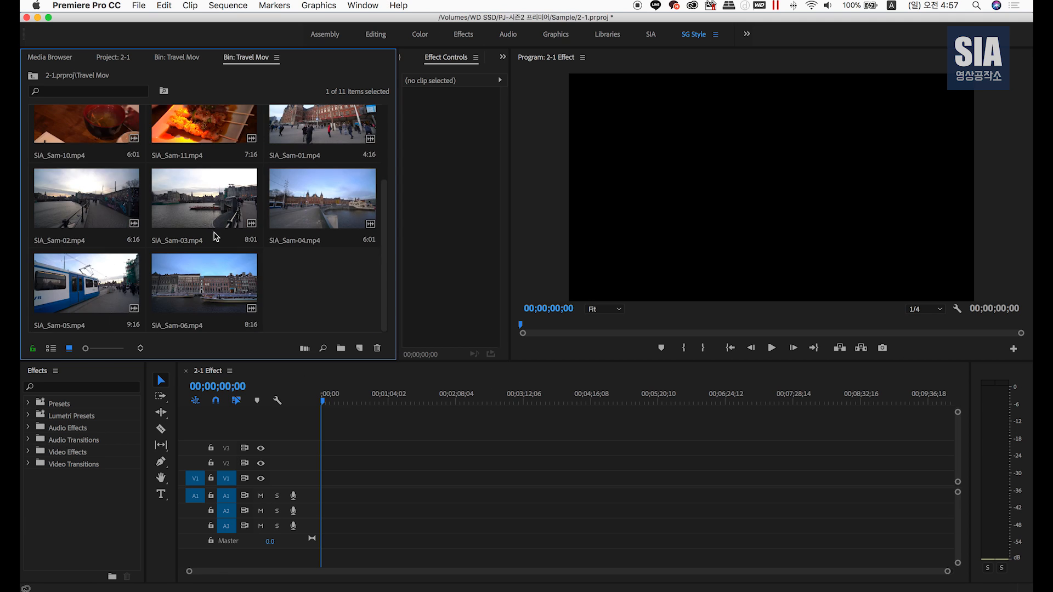
scroll(216, 237, "up", 2)
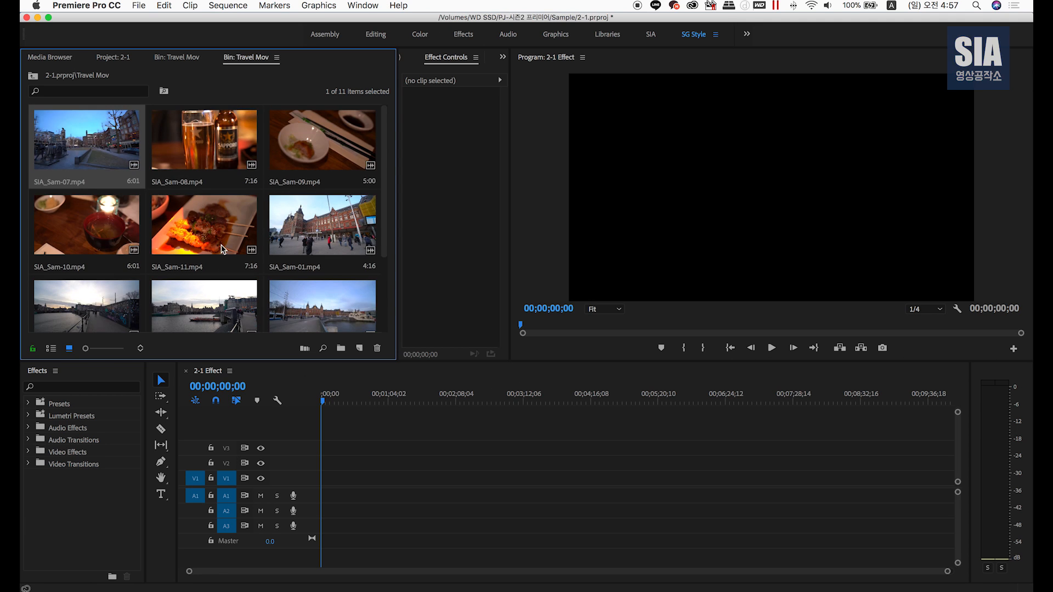
double_click(98, 140)
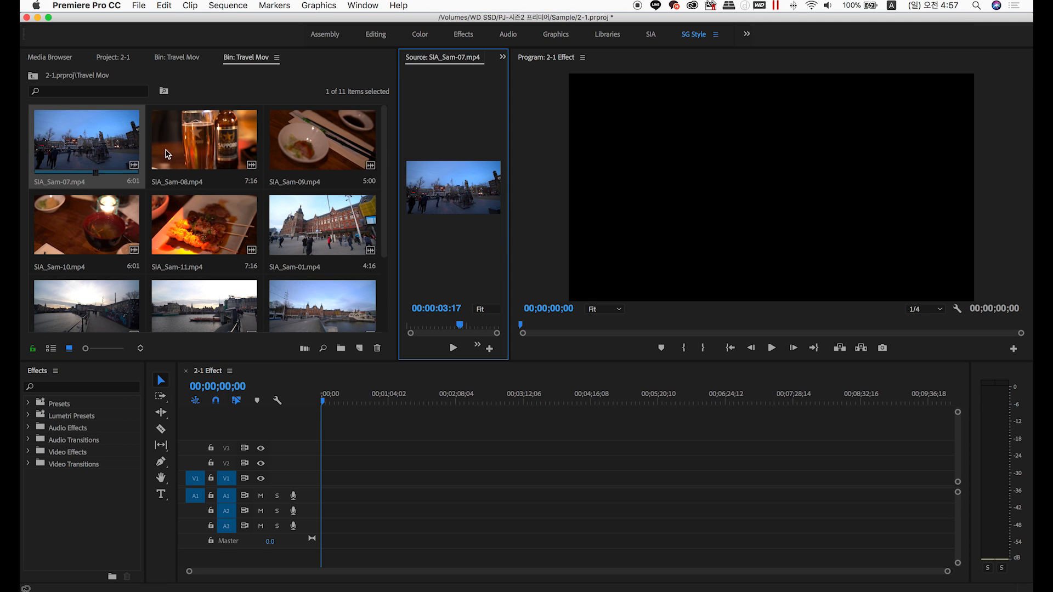
left_click_drag(510, 249, 654, 250)
Reorder the Travel Mov bin, placing SIA_Sam-07.mp4 before SIA_Sam-04.mp4 and SIA_Sam-08 to SIA_Sam-11 after SIA_Sam-06.mp4.
left_click_drag(92, 145, 260, 292)
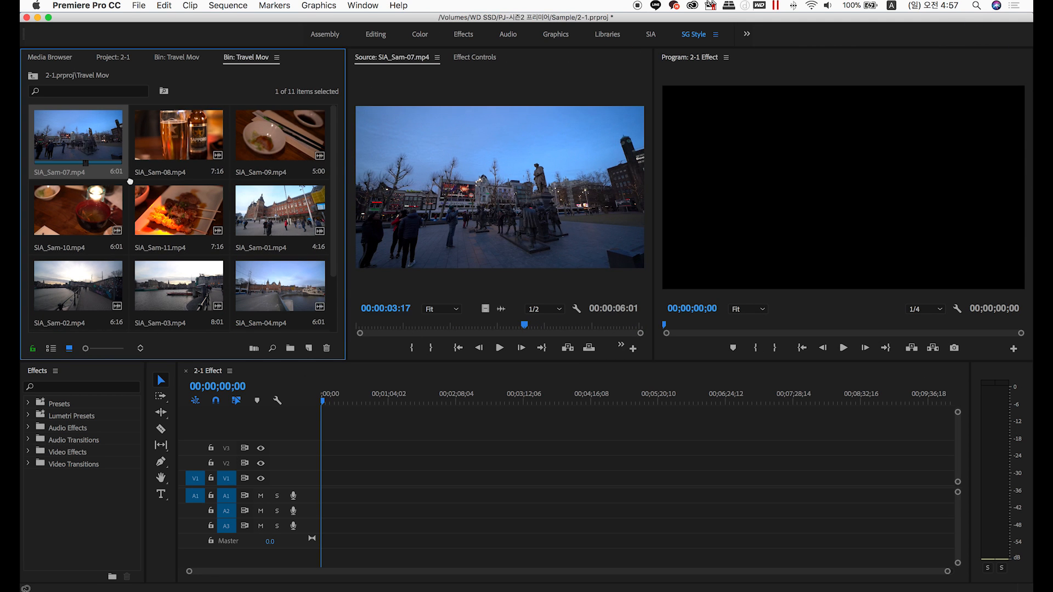
left_click(80, 138)
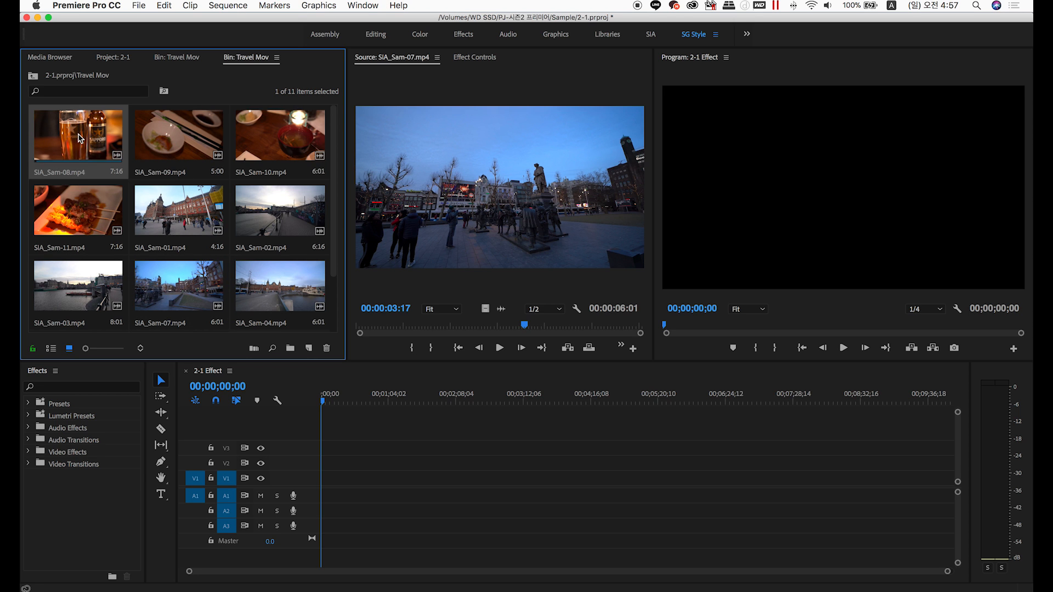
left_click(85, 211, "shift")
left_click_drag(85, 210, 210, 255)
left_click(86, 144)
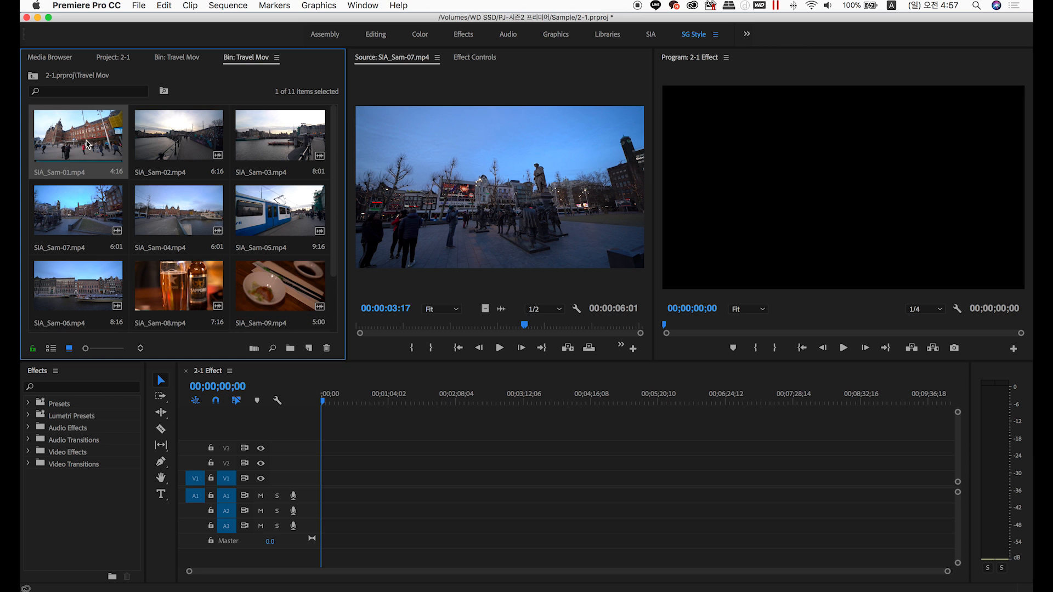
left_click(204, 219, "shift")
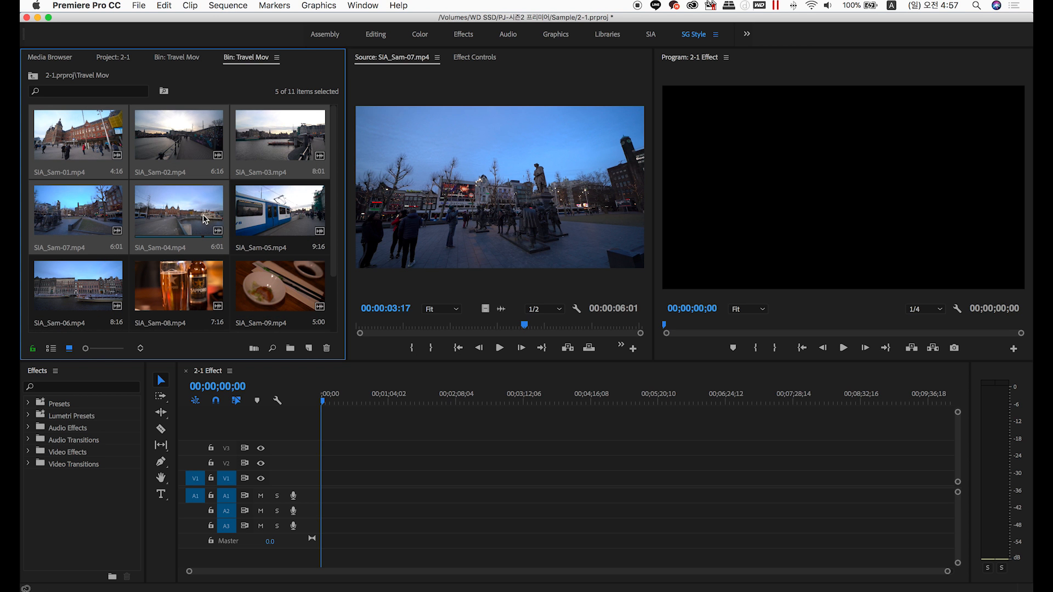
left_click(102, 151)
Place clips SIA_Sam-08.mp4 through SIA_Sam-11.mp4 at the start of the V1 track in the 2-1 Effect sequence.
scroll(181, 211, "down", 3)
left_click(196, 224)
left_click(207, 296, "shift")
left_click_drag(207, 299, 335, 480)
Increase the heights of the Video 1 and Audio 1 tracks to show clip thumbnails and waveforms.
left_click(338, 403)
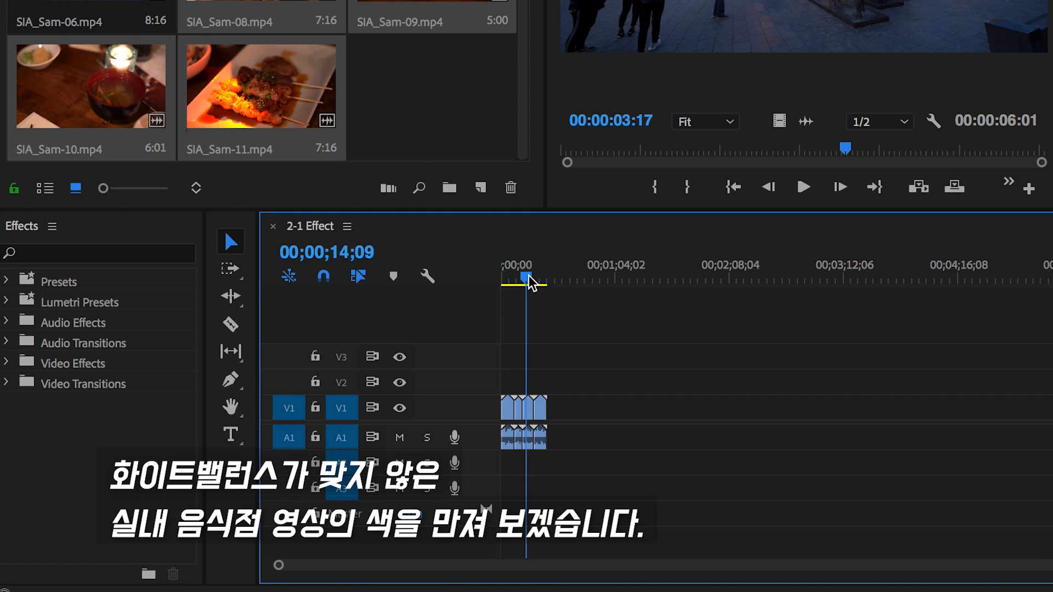
left_click_drag(529, 275, 527, 274)
key("=")
key("=")
key("=")
left_click(577, 259)
left_click_drag(479, 396, 479, 367)
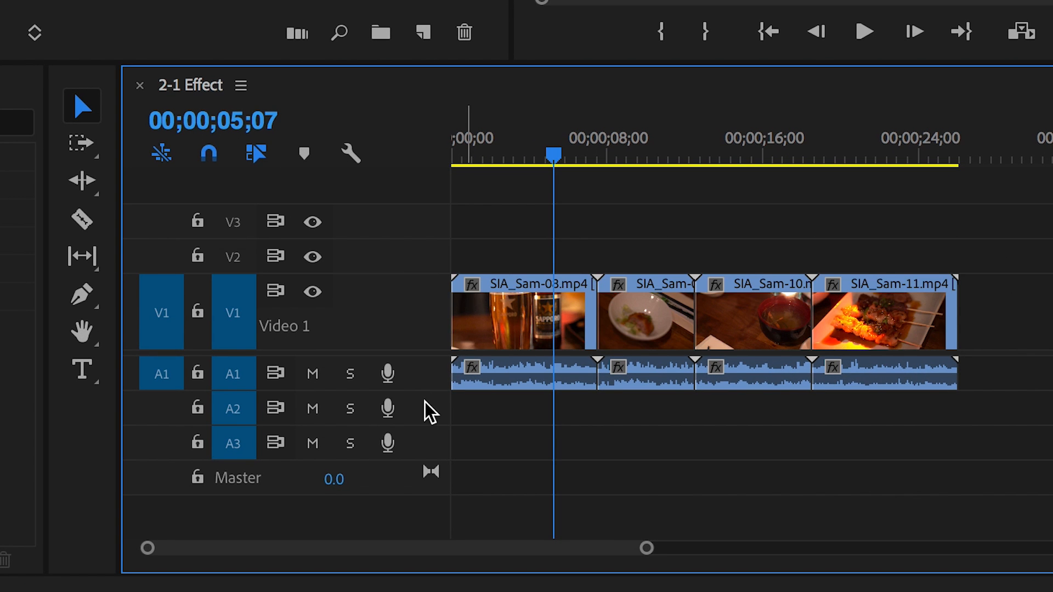
left_click_drag(426, 392, 425, 427)
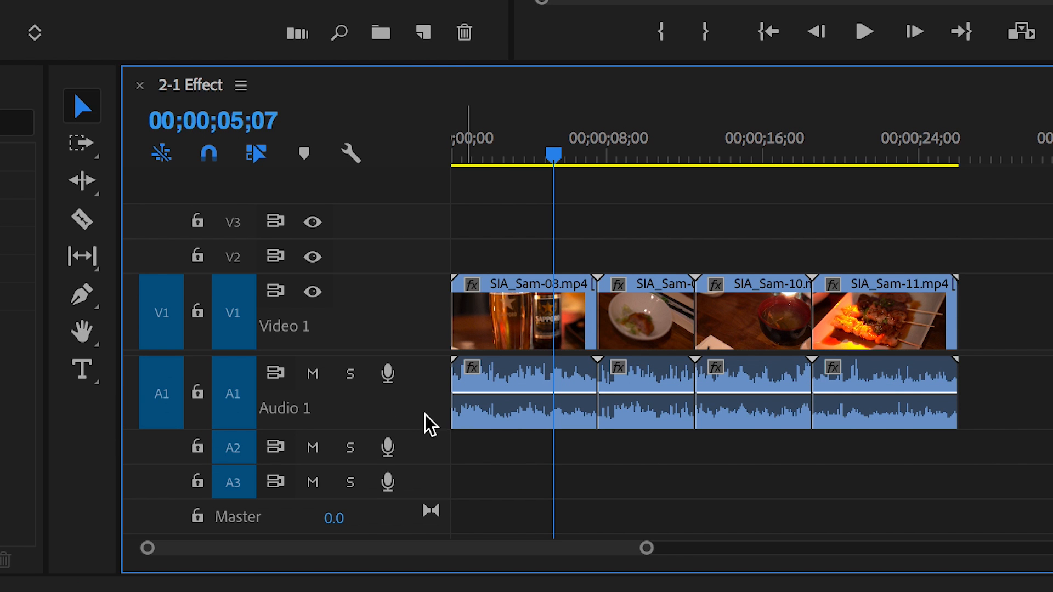
Mute the Audio 1 track and trim the end of SIA_Sam-08.mp4 to 00;00;06;11.
key("Home")
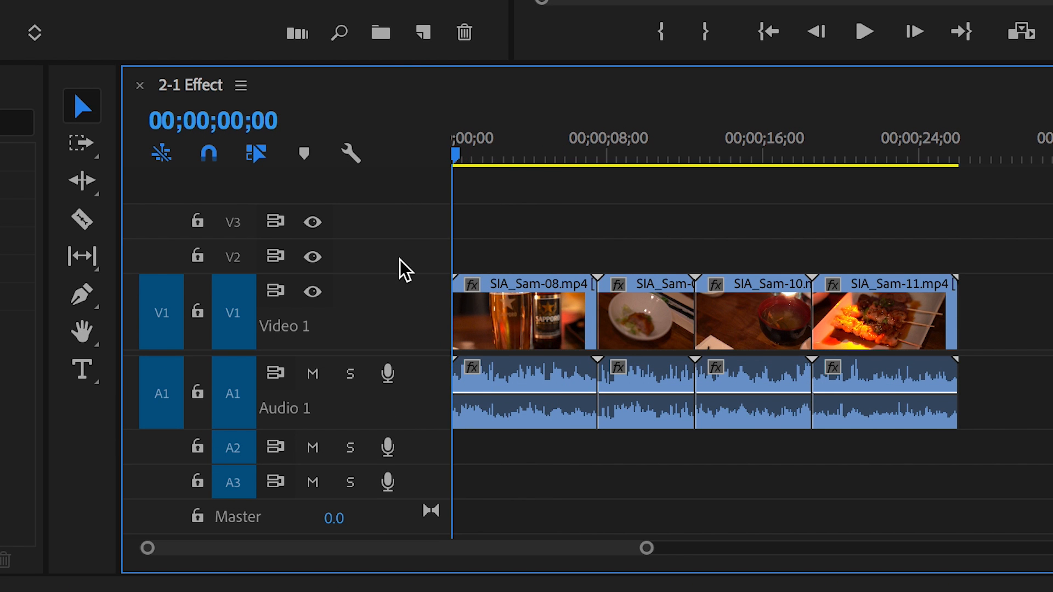
left_click(455, 144)
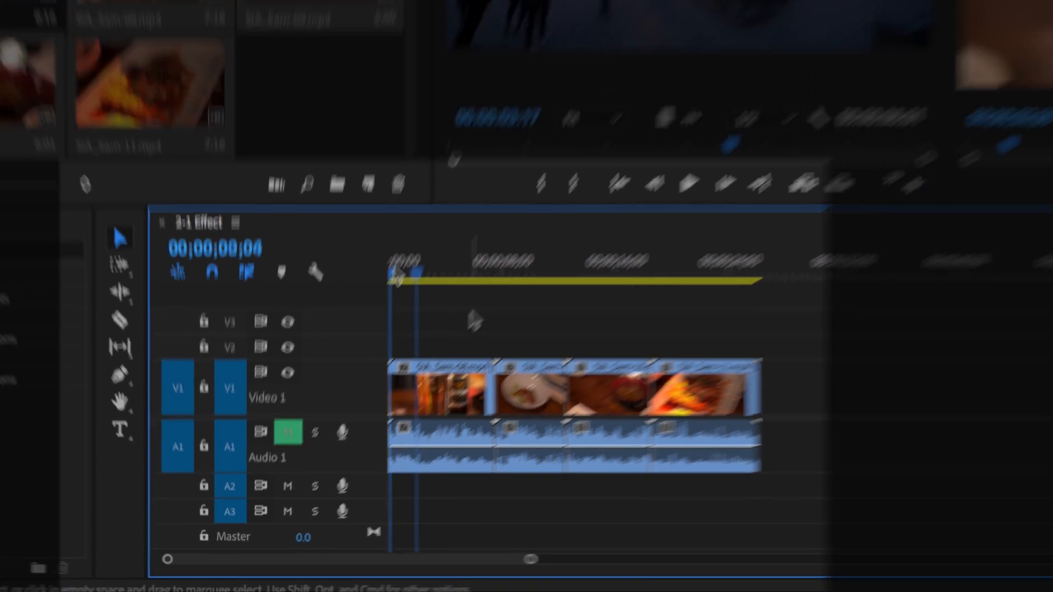
left_click_drag(397, 274, 476, 297)
left_click_drag(370, 411, 374, 415)
left_click_drag(383, 476, 372, 475)
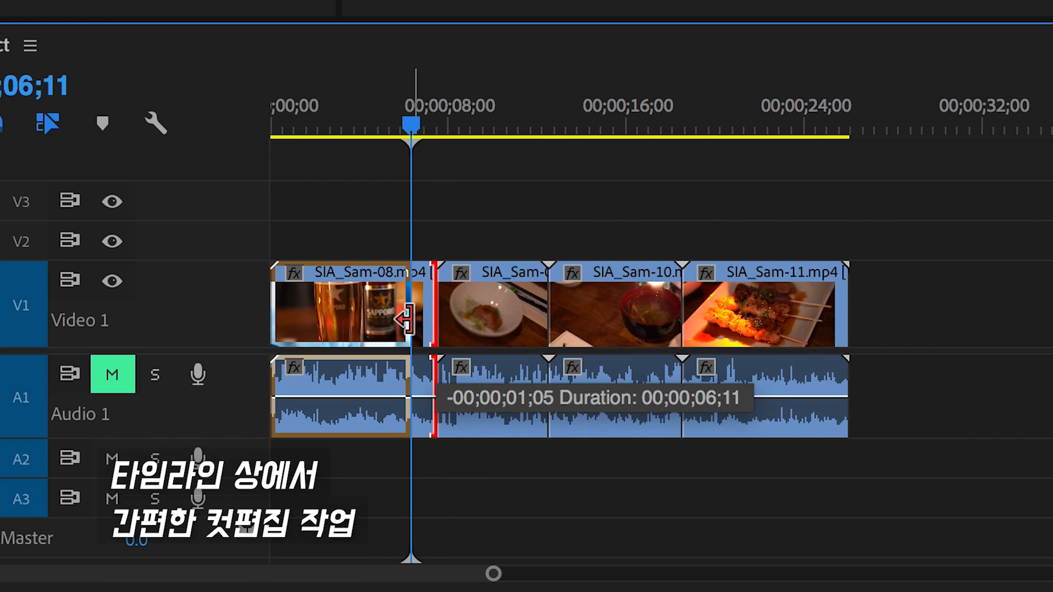
left_click_drag(406, 318, 408, 318)
Trim SIA_Sam-08.mp4 and SIA_Sam-09.mp4 shorter, place them back to back, and ripple delete the gap before SIA_Sam-10.mp4.
left_click_drag(285, 312, 297, 315)
left_click_drag(440, 320, 462, 319)
left_click_drag(548, 318, 426, 311)
right_click(495, 311)
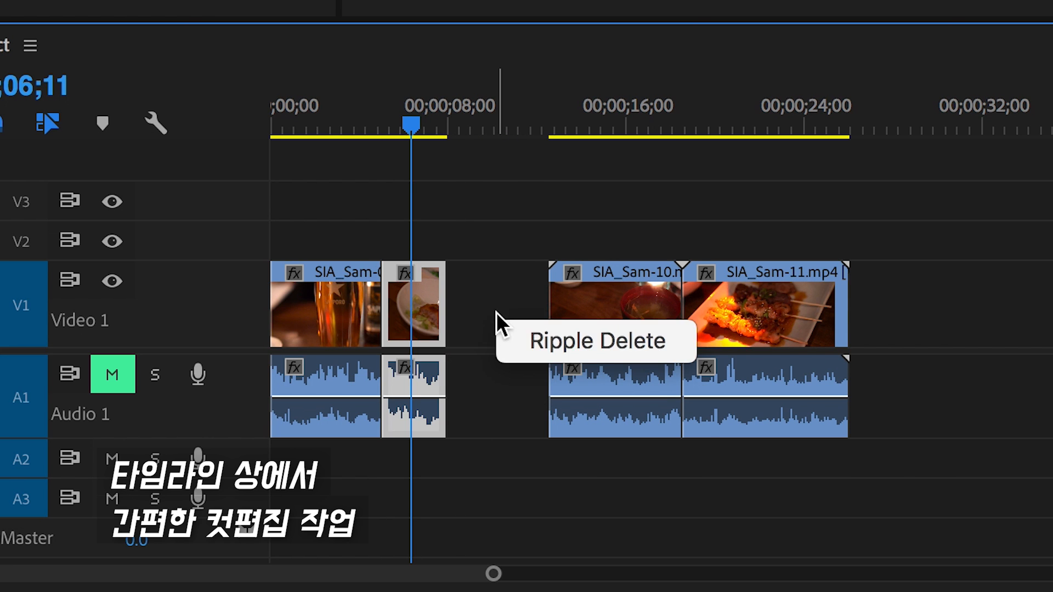
left_click(550, 341)
Trim SIA_Sam-10.mp4 and SIA_Sam-11.mp4 shorter and close the gap between them, making the rough cut about 17 seconds long.
key("Down")
left_click_drag(461, 318, 482, 317)
left_click_drag(578, 325, 545, 318)
left_click_drag(527, 314, 505, 315)
left_click_drag(649, 318, 562, 318)
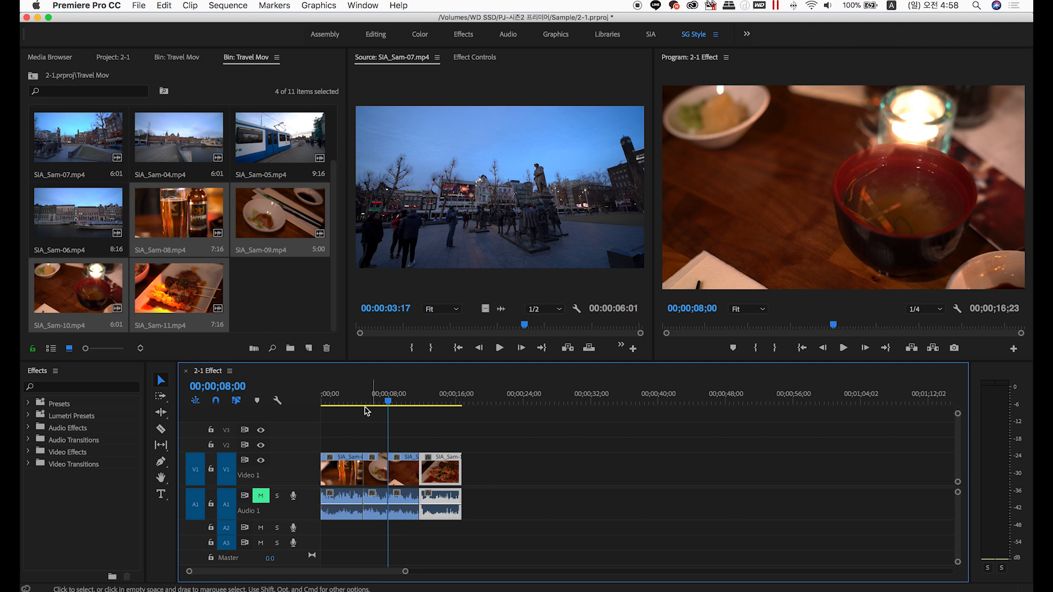
Review the rough cut from its start and enlarge the preview panels, parking the playhead on the beer clip at 00;00;02;24.
key("Home")
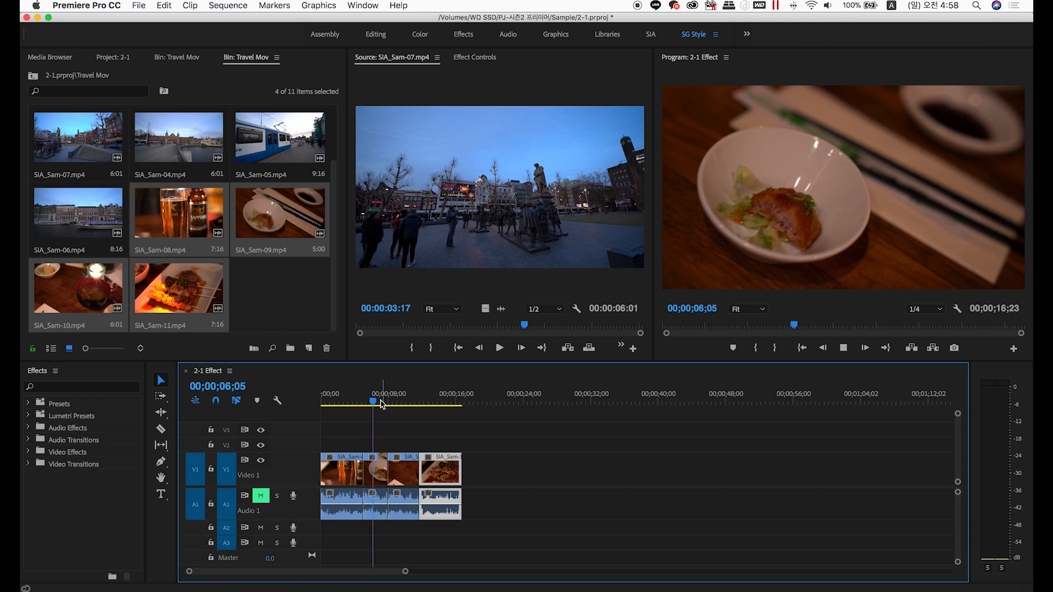
left_click(408, 411)
left_click_drag(408, 415, 342, 422)
left_click(341, 402)
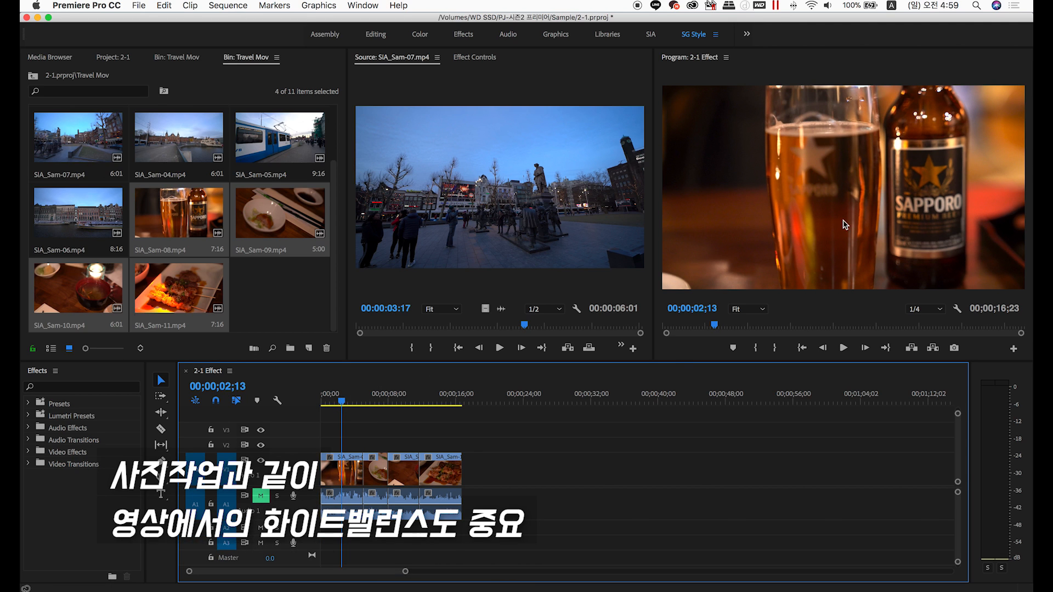
left_click_drag(675, 361, 670, 394)
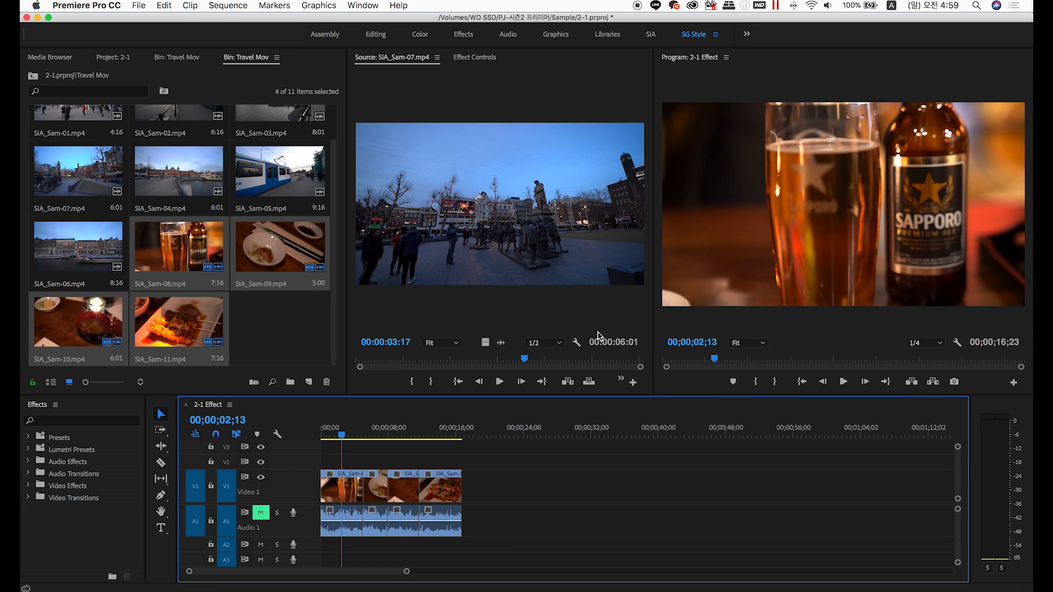
mouse_move(351, 438)
left_mouse_down()
mouse_move(420, 445)
mouse_move(433, 448)
mouse_move(395, 448)
mouse_move(451, 464)
mouse_move(341, 456)
mouse_move(344, 436)
mouse_move(332, 436)
mouse_move(347, 436)
left_mouse_up()
Apply the Lumetri Color effect from the Color Correction video effects to SIA_Sam-08.mp4 and display the clip's effect settings.
left_click(28, 486)
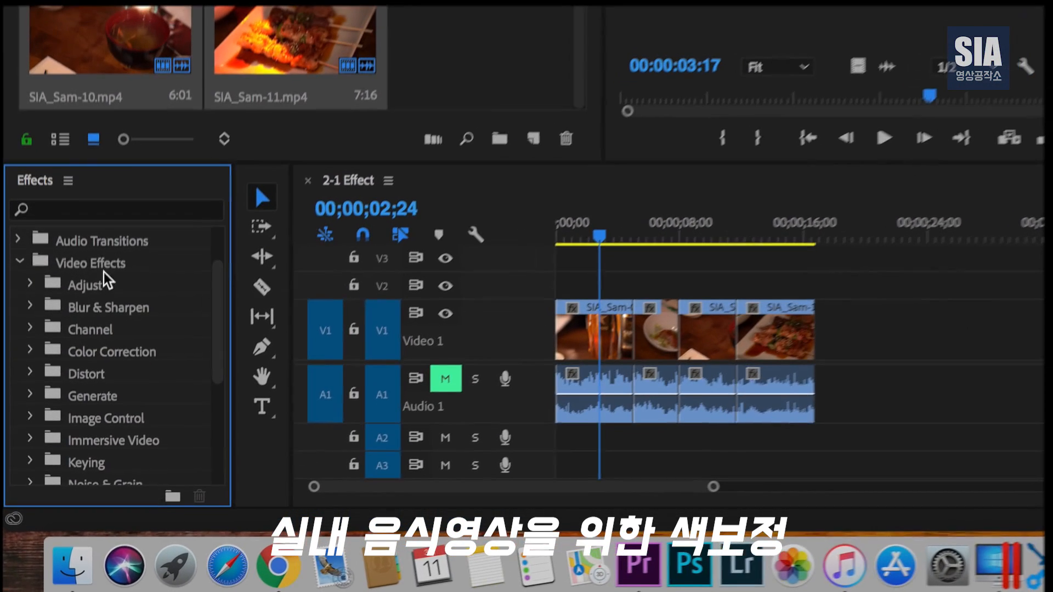
scroll(46, 464, "down", 2)
left_click(43, 302)
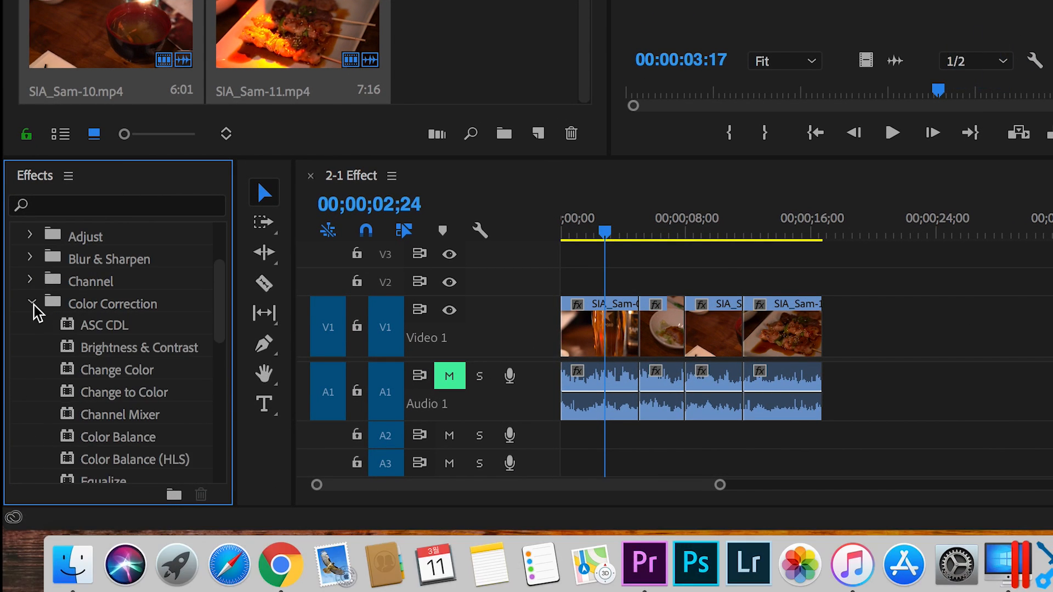
scroll(122, 349, "down", 2)
scroll(148, 393, "down", 1)
scroll(126, 416, "down", 1)
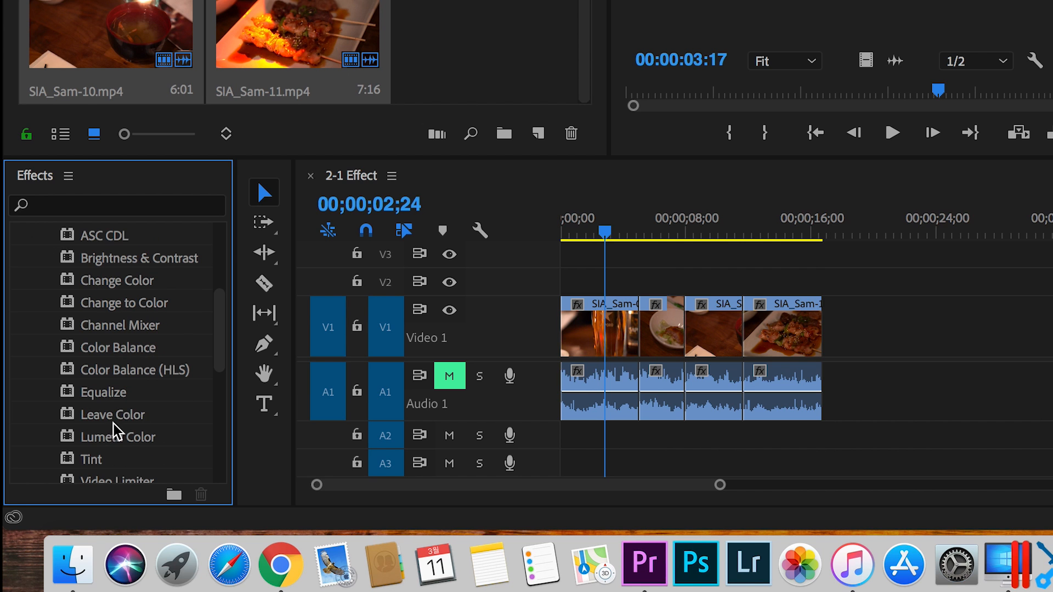
left_click_drag(172, 438, 590, 354)
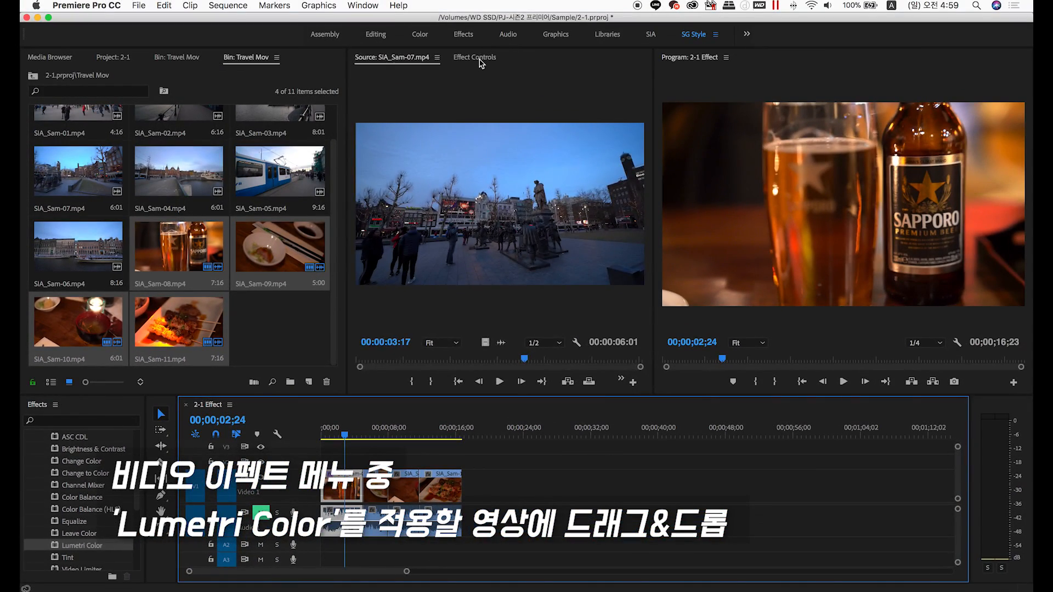
left_click(475, 58)
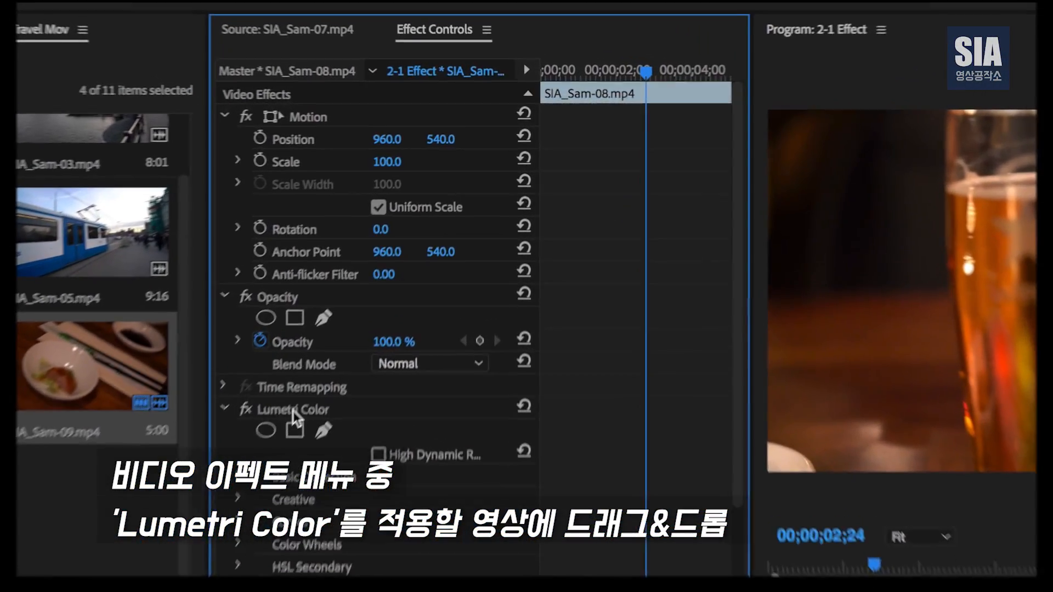
Delete the Lumetri Color effect from SIA_Sam-08.mp4 and restore it.
left_click(395, 272)
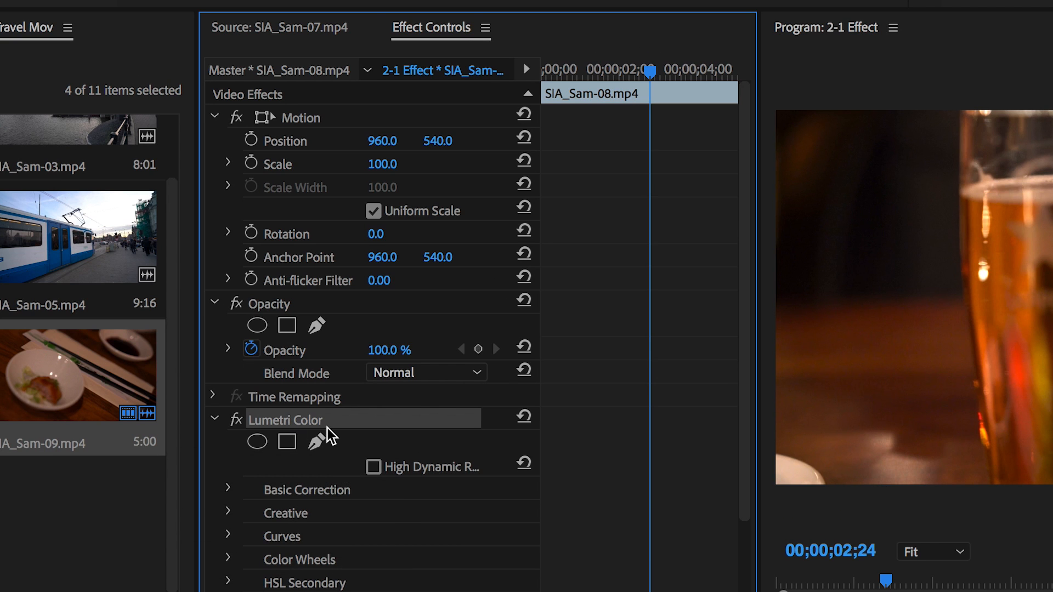
key("Delete")
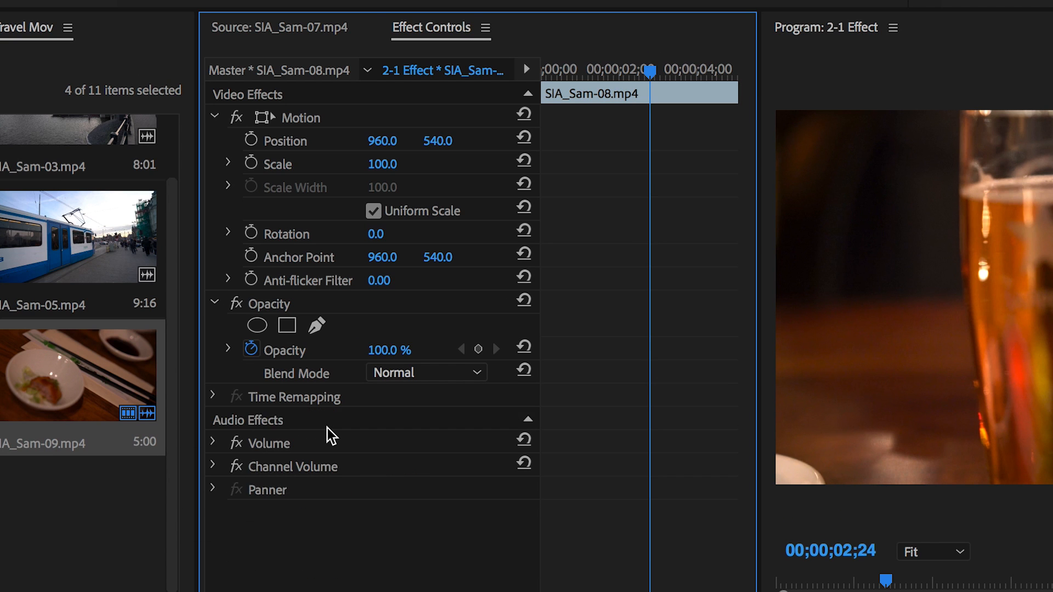
key("shift+3")
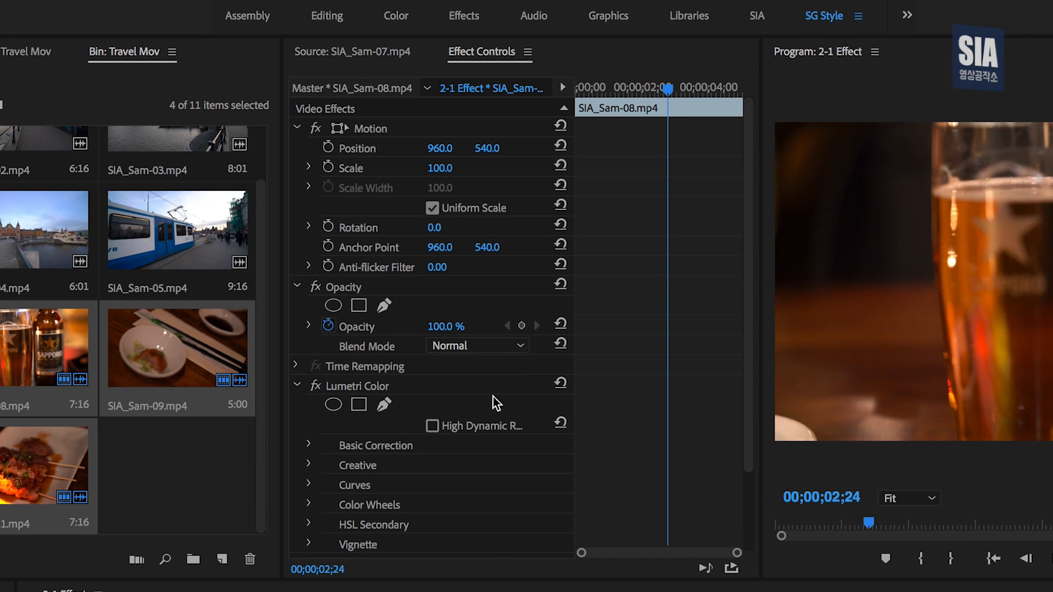
Collapse the Motion and Opacity settings and set the Lumetri Color white balance Temperature of SIA_Sam-08.mp4 to -88.
left_click(387, 387)
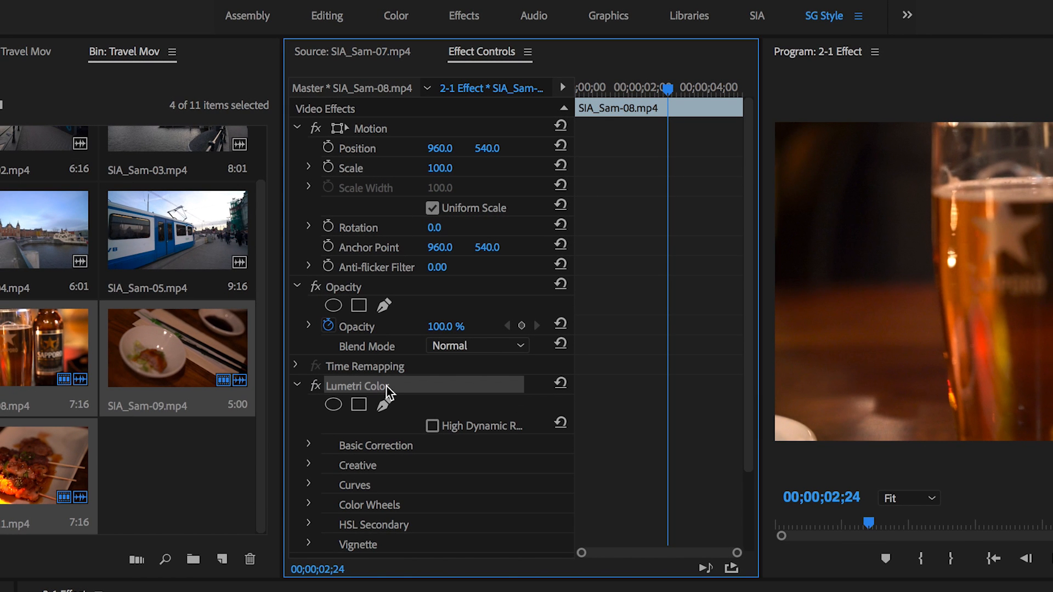
left_click(297, 287)
left_click(297, 127)
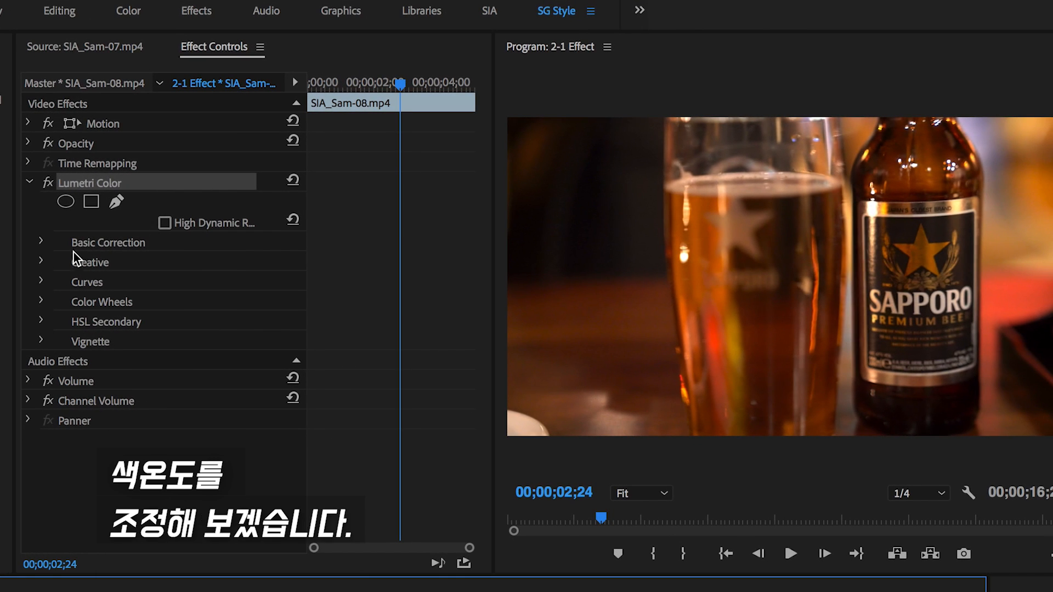
left_click(42, 242)
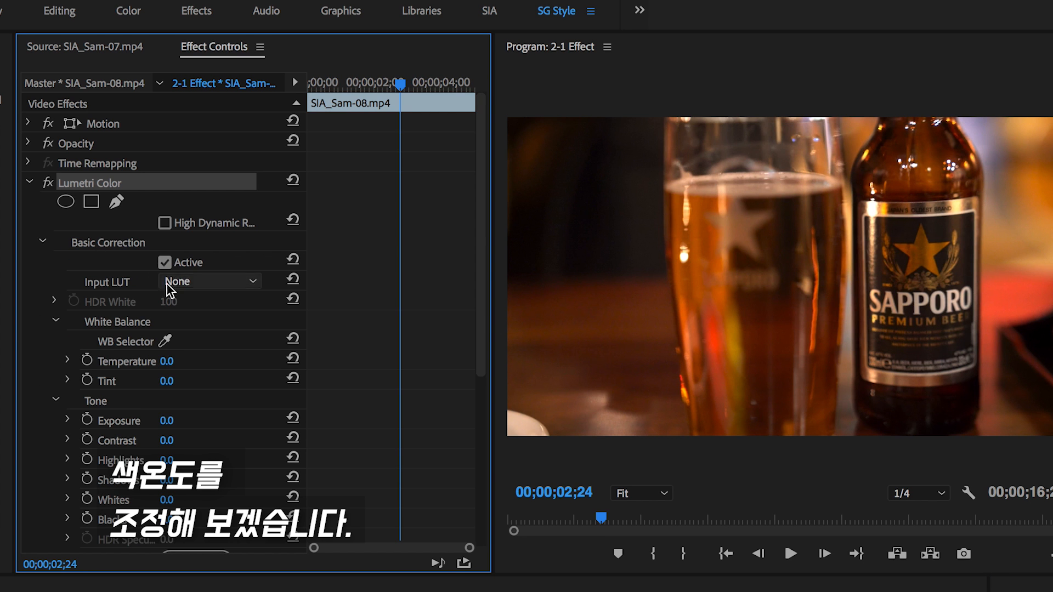
left_click_drag(167, 362, 150, 361)
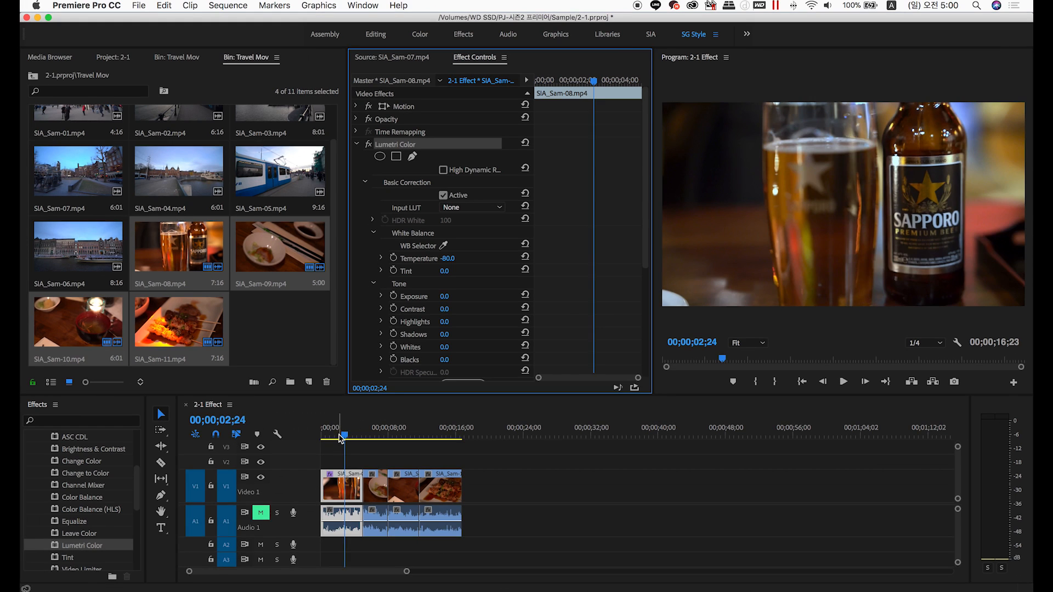
mouse_move(334, 439)
left_mouse_down()
mouse_move(343, 439)
mouse_move(333, 440)
left_mouse_up()
left_click(525, 257)
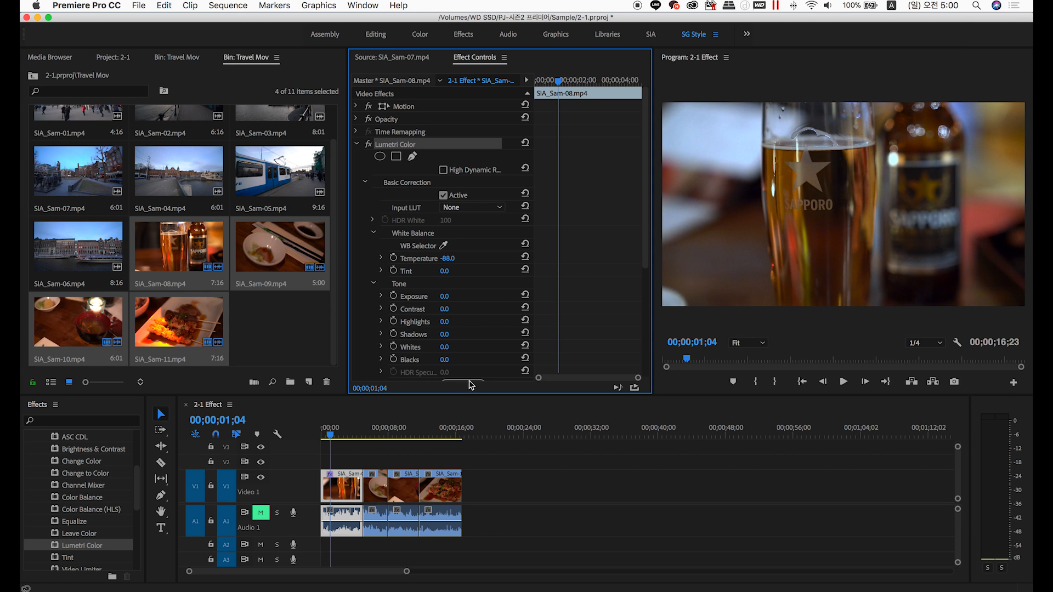
Brighten SIA_Sam-08.mp4 with Lumetri's white RGB curve, raising an upper point and adding a lower point for a gentle S shape.
scroll(488, 334, "down", 5)
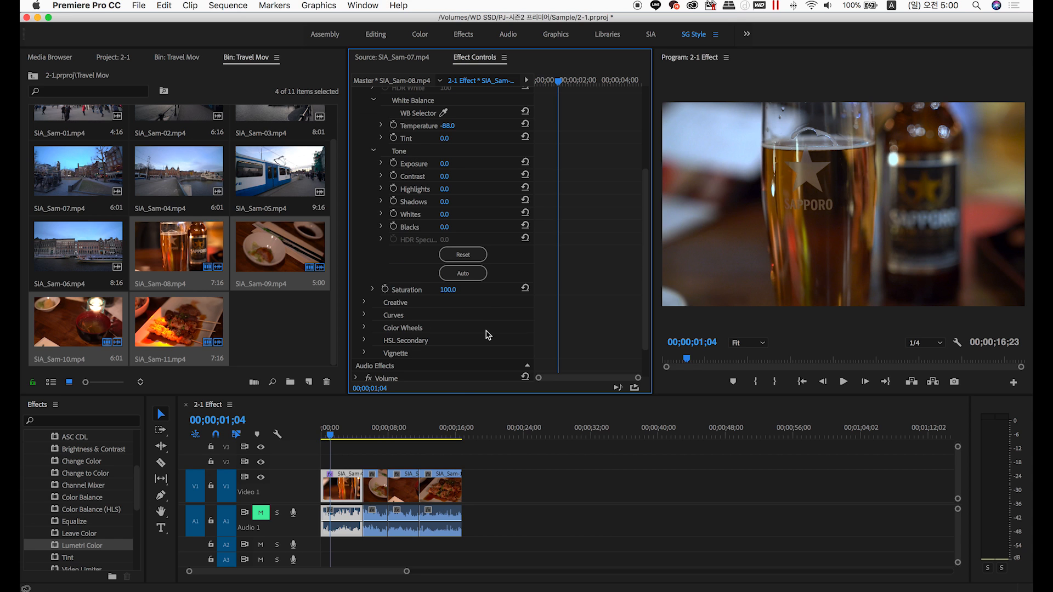
left_click(365, 314)
scroll(439, 312, "down", 5)
left_click_drag(471, 317, 464, 296)
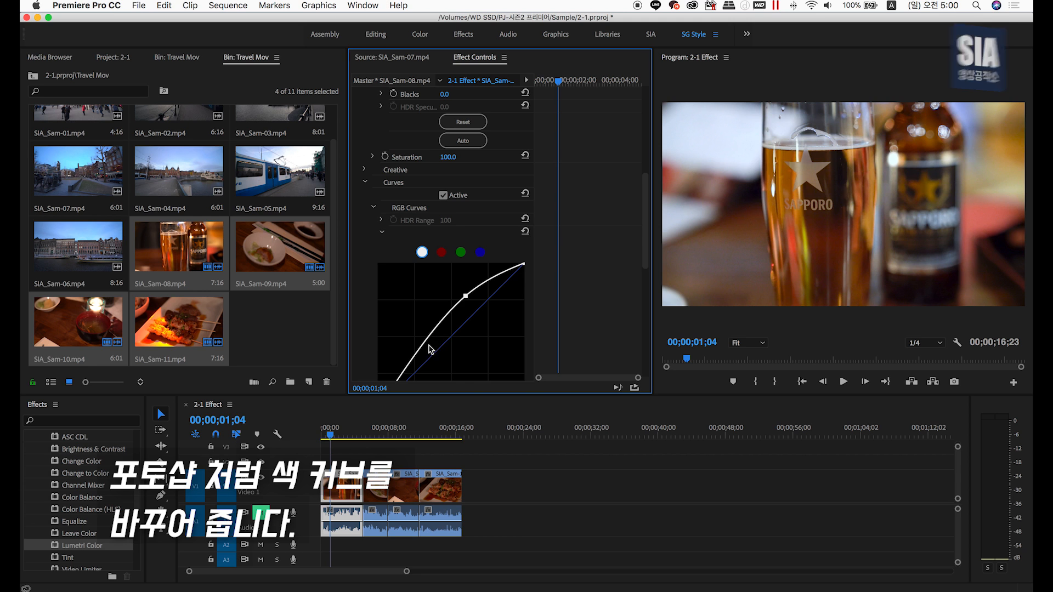
left_click_drag(420, 357, 418, 361)
mouse_move(336, 439)
left_mouse_down()
mouse_move(380, 445)
mouse_move(349, 442)
left_mouse_up()
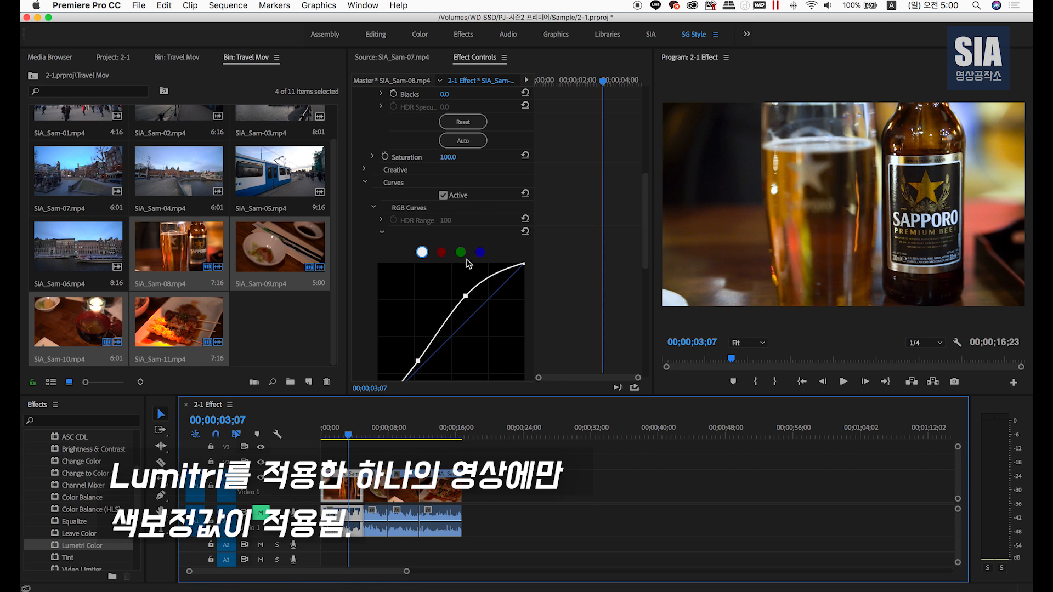
Collapse the Lumetri Color settings and copy the effect from SIA_Sam-08.mp4.
scroll(367, 165, "up", 10)
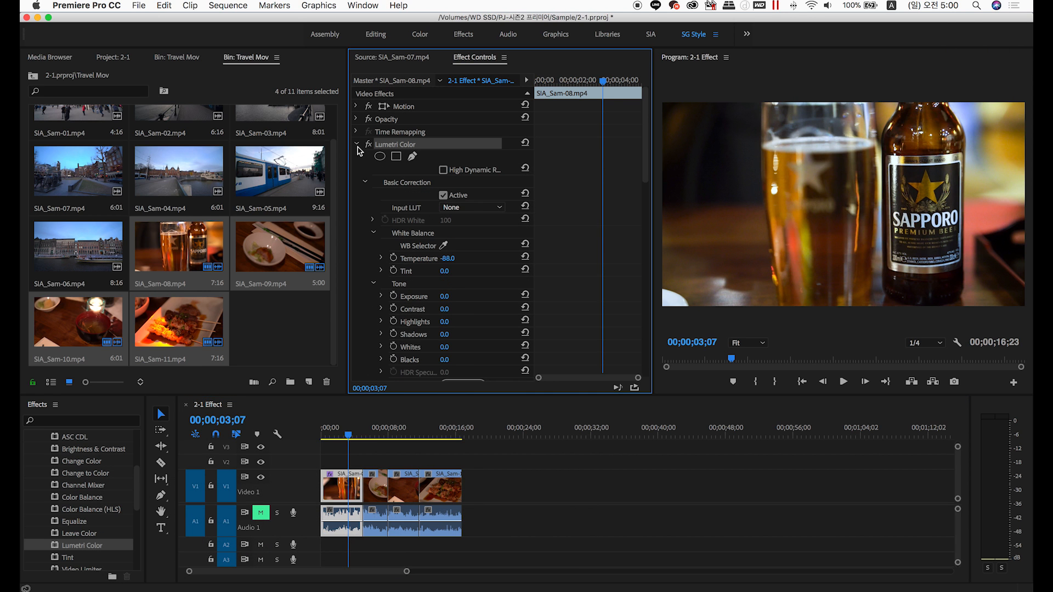
left_click(357, 144)
left_click(371, 495)
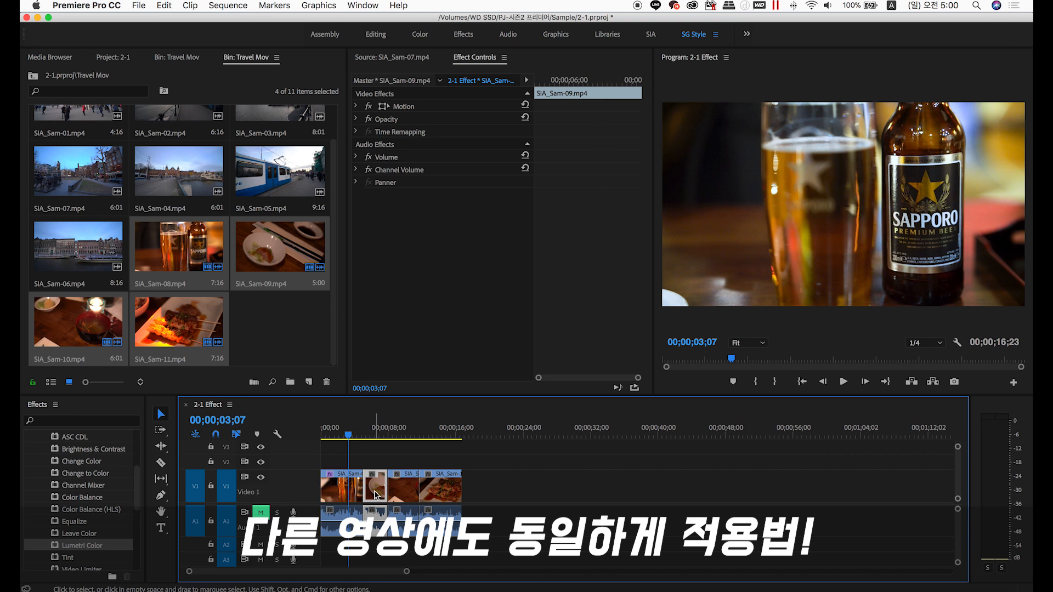
left_click(346, 496)
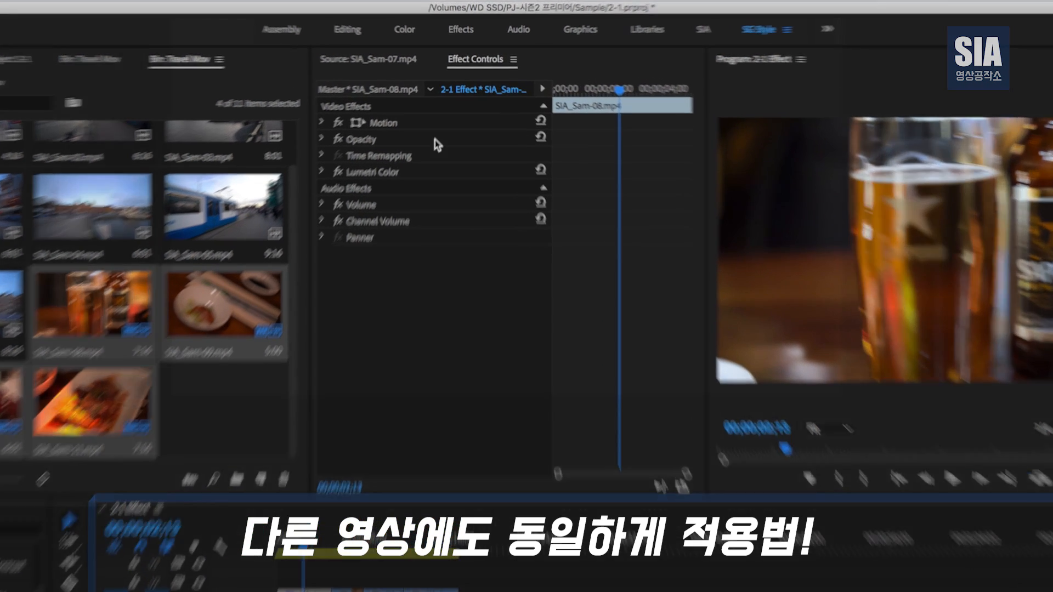
left_click(398, 146)
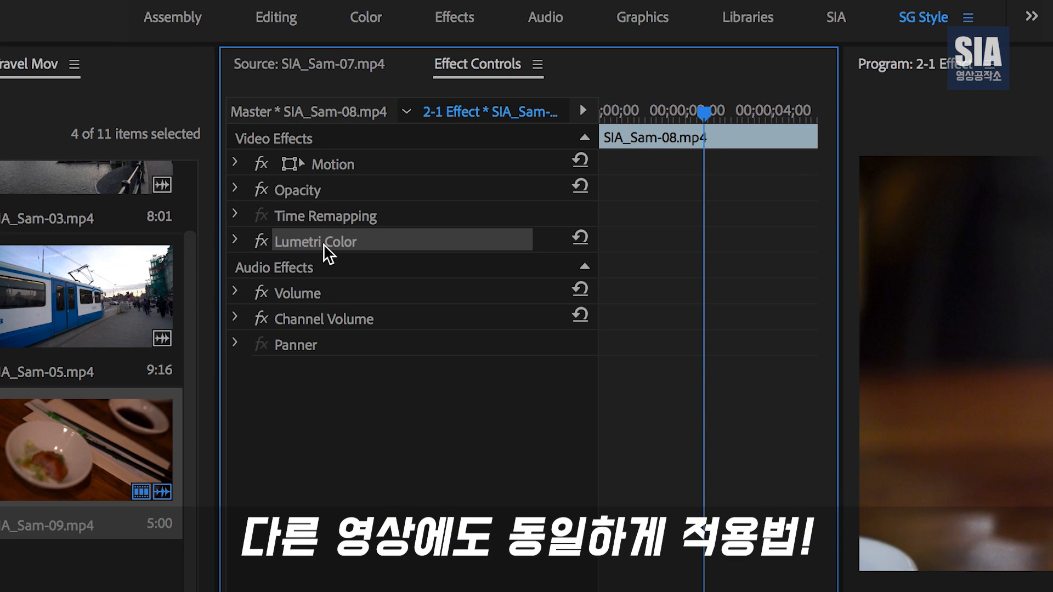
key("ctrl+c")
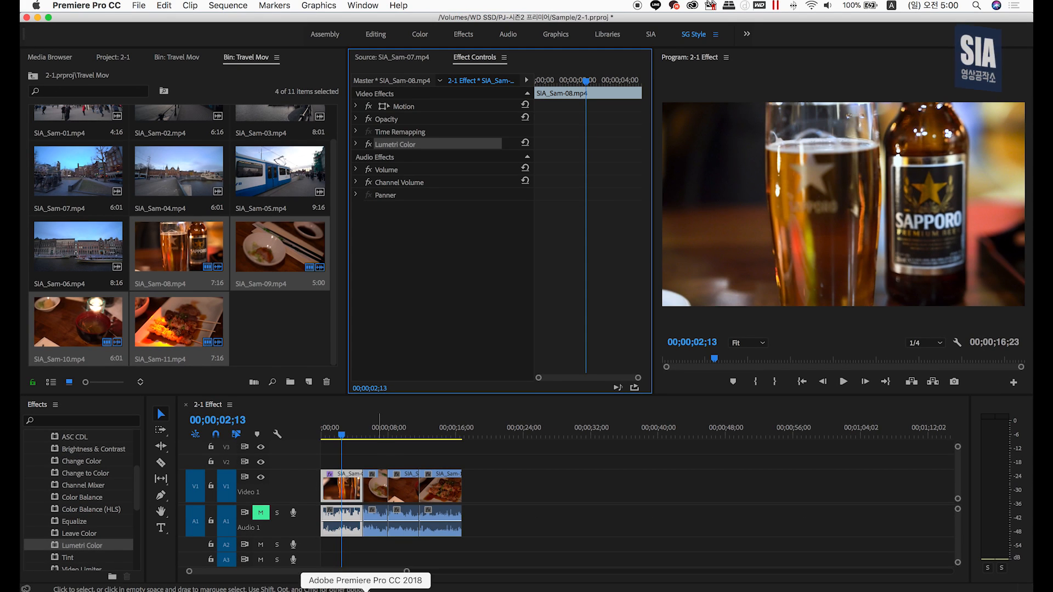
Paste the copied Lumetri Color effect onto SIA_Sam-09.mp4 and check its Temperature and RGB curve.
left_click(374, 434)
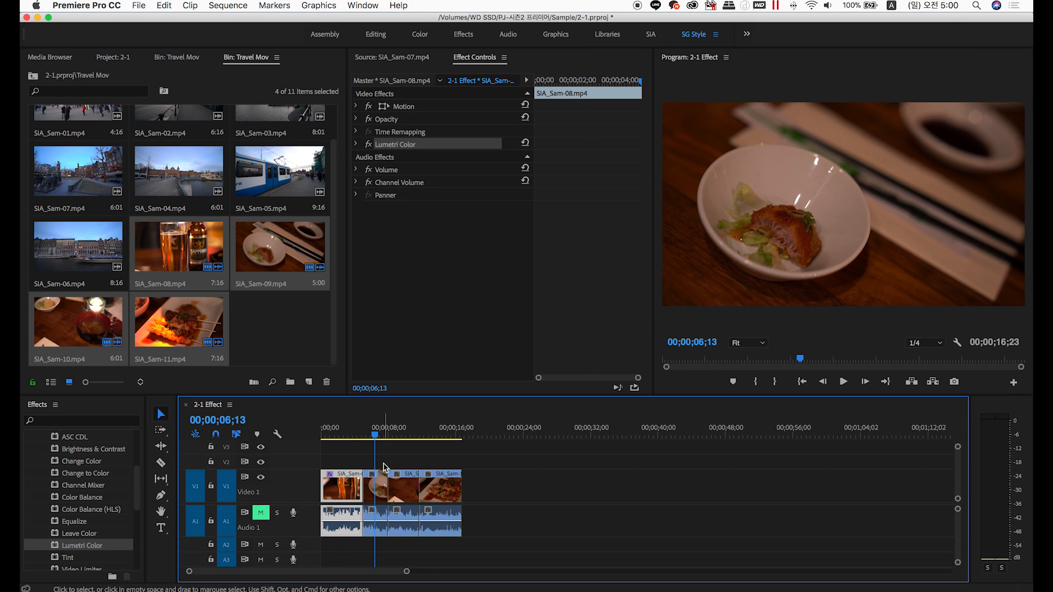
left_click(378, 490)
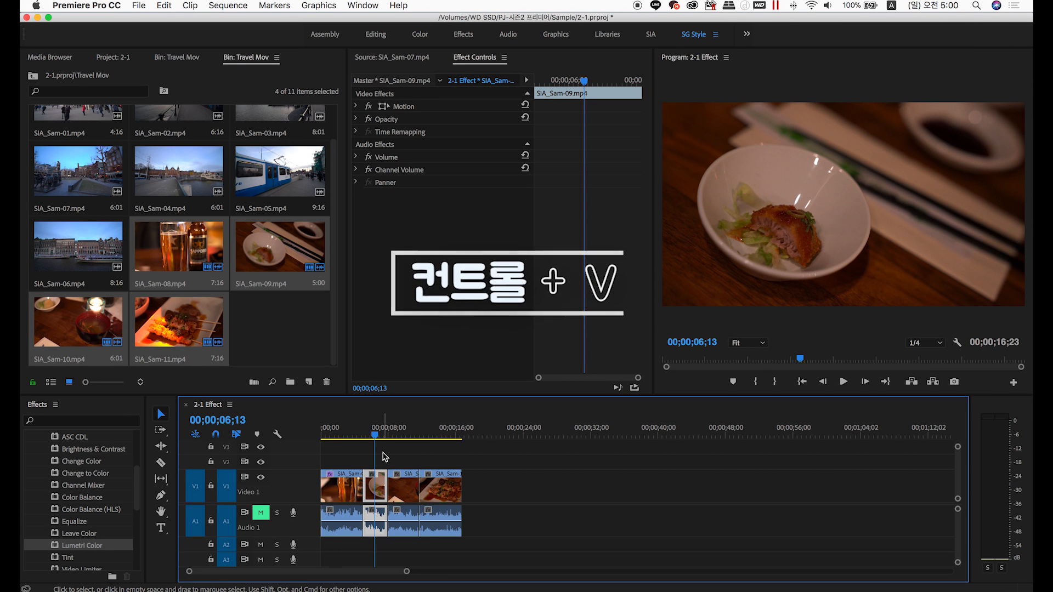
key("ctrl+v")
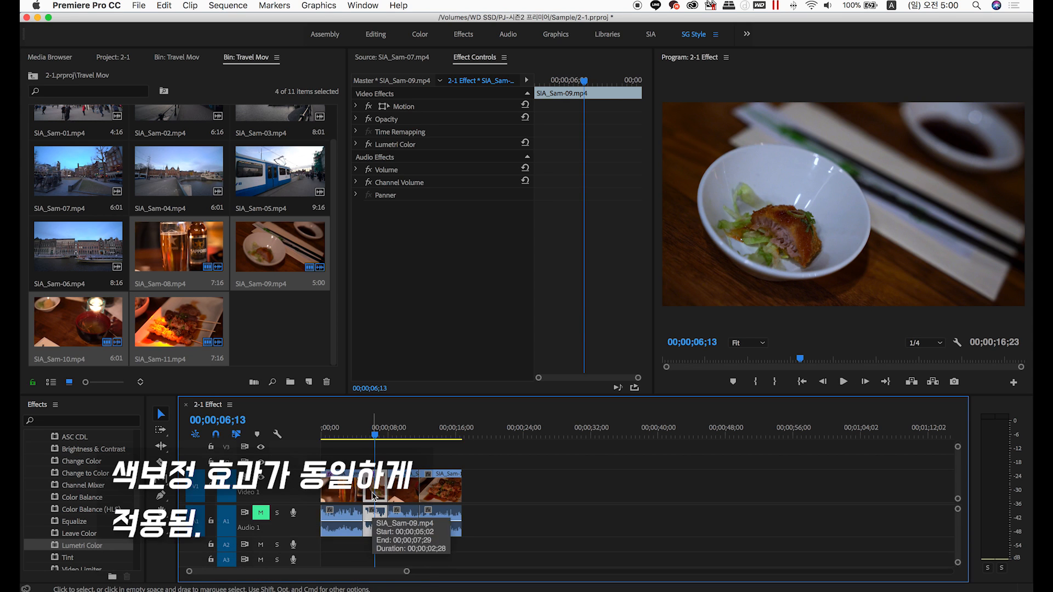
left_click(356, 145)
scroll(465, 258, "down", 5)
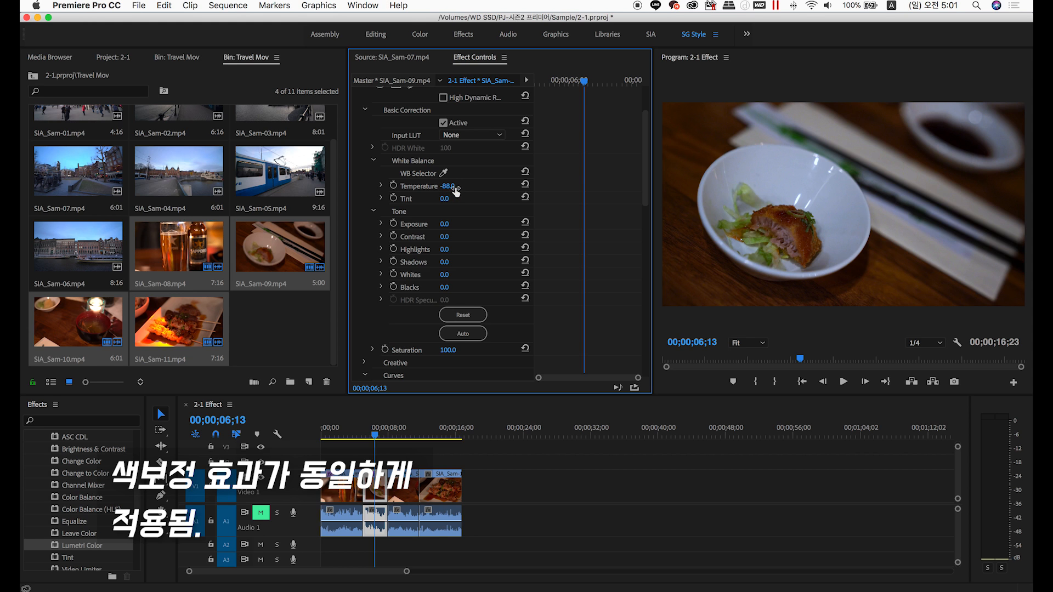
scroll(487, 258, "down", 15)
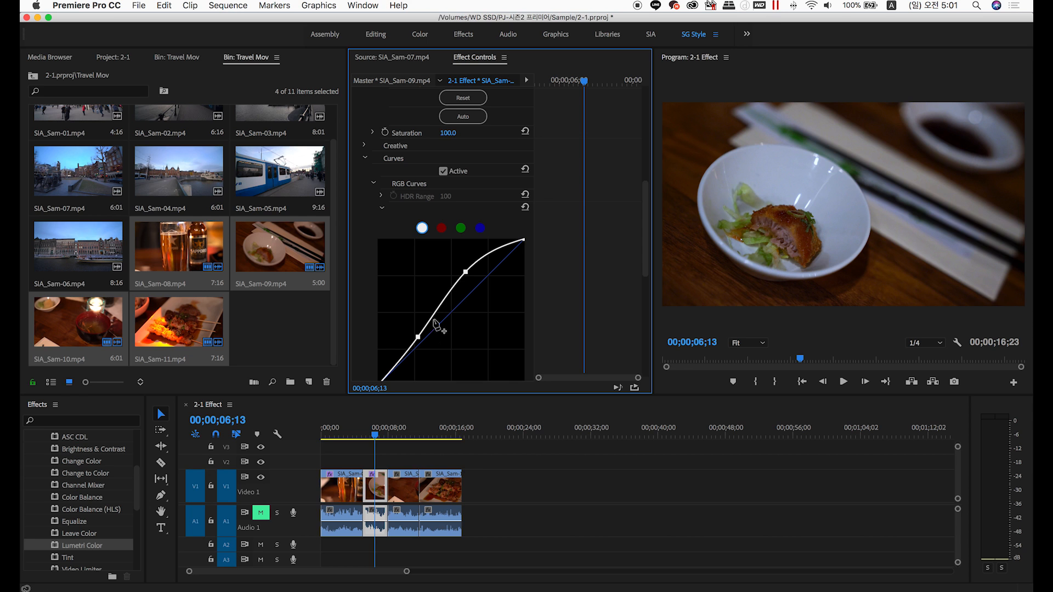
Paste the copied Lumetri Color effect onto SIA_Sam-10.mp4, with the playhead at 00;00;09;20 for preview.
left_click(404, 437)
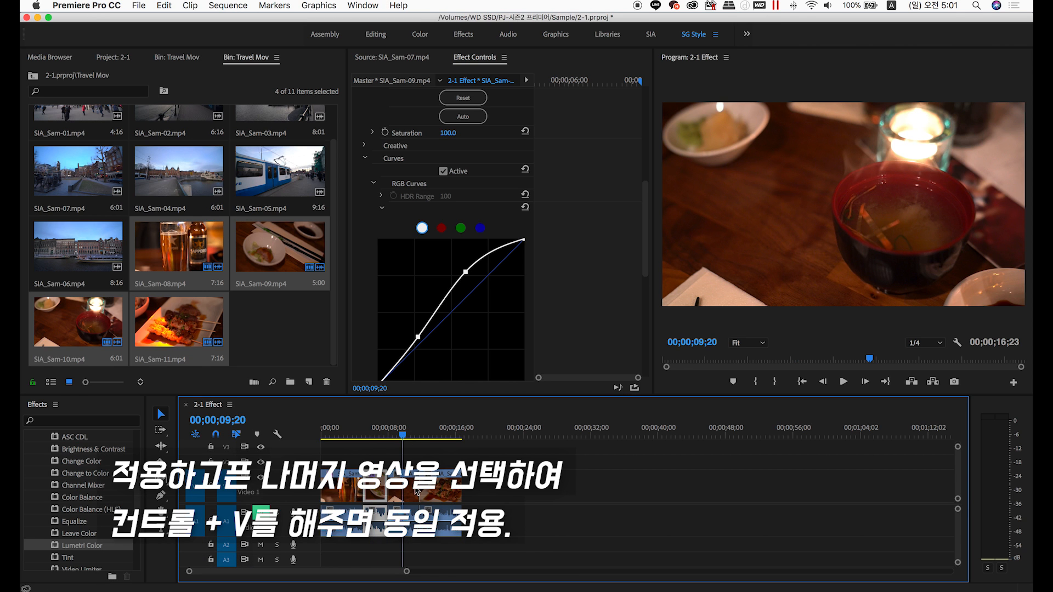
left_click(412, 495)
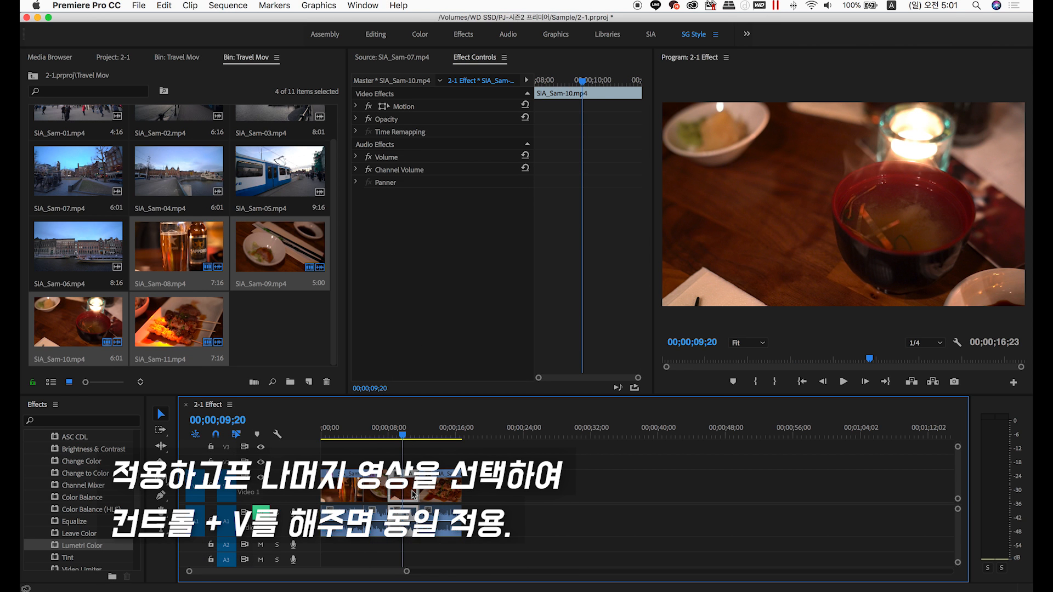
key("ctrl+v")
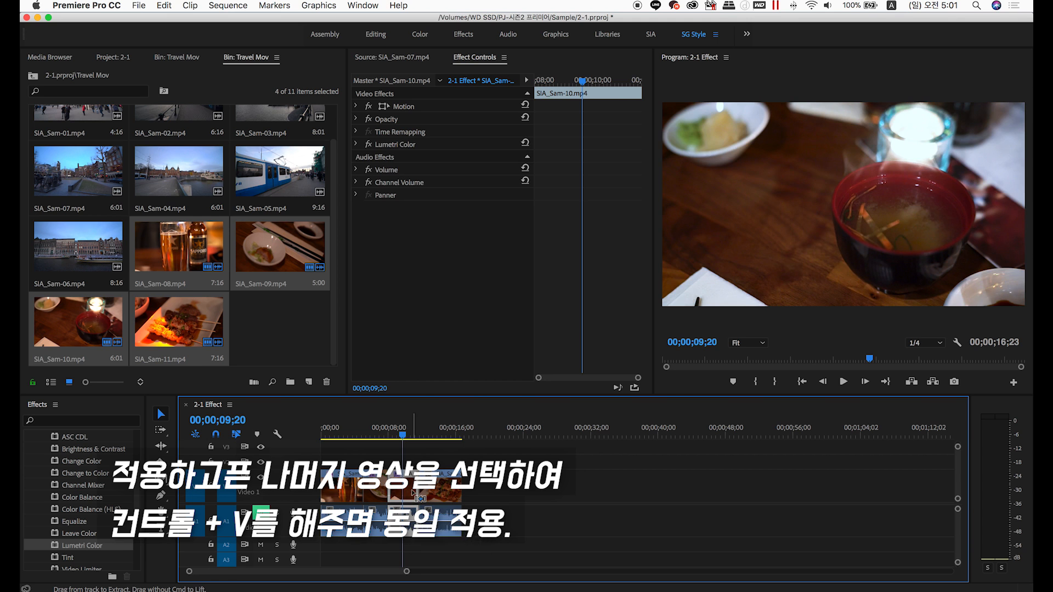
Paste the copied Lumetri Color effect onto SIA_Sam-11.mp4 and return the playhead to 00;00;03;07.
left_click(447, 497)
left_click(436, 433)
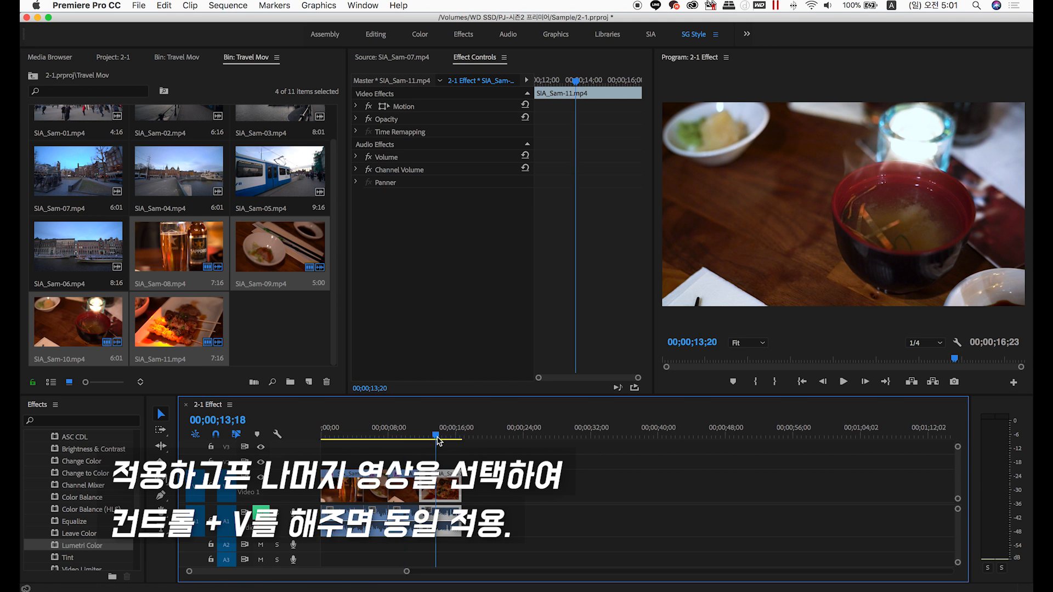
key("ctrl+v")
left_click_drag(436, 434, 348, 461)
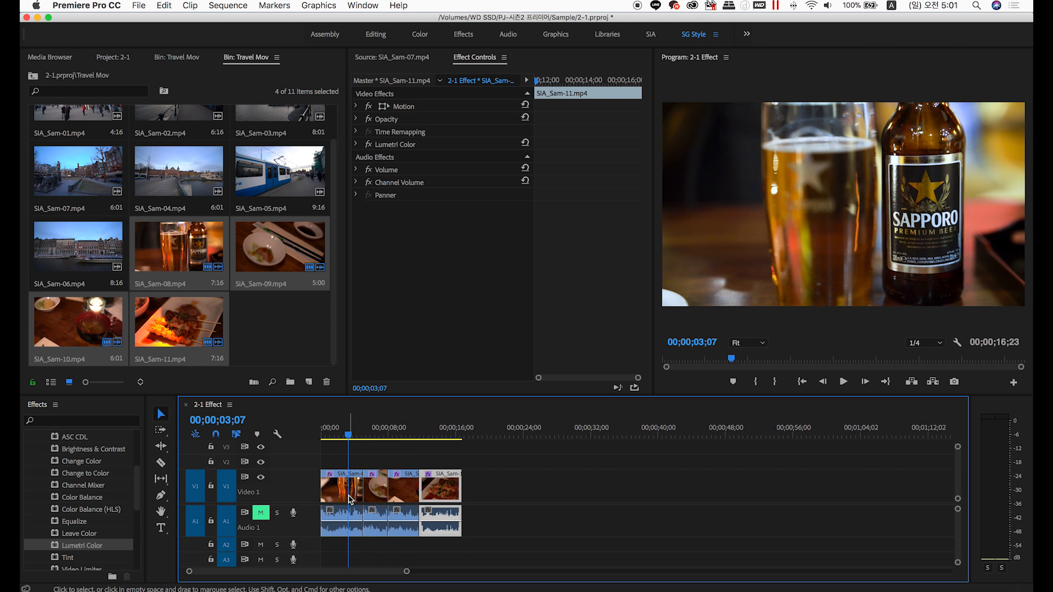
Review the corrected clips in an enlarged timeline, comparing the beer shot with the frame at 00;00;14;08.
left_click(349, 494)
left_click(376, 498)
key("=")
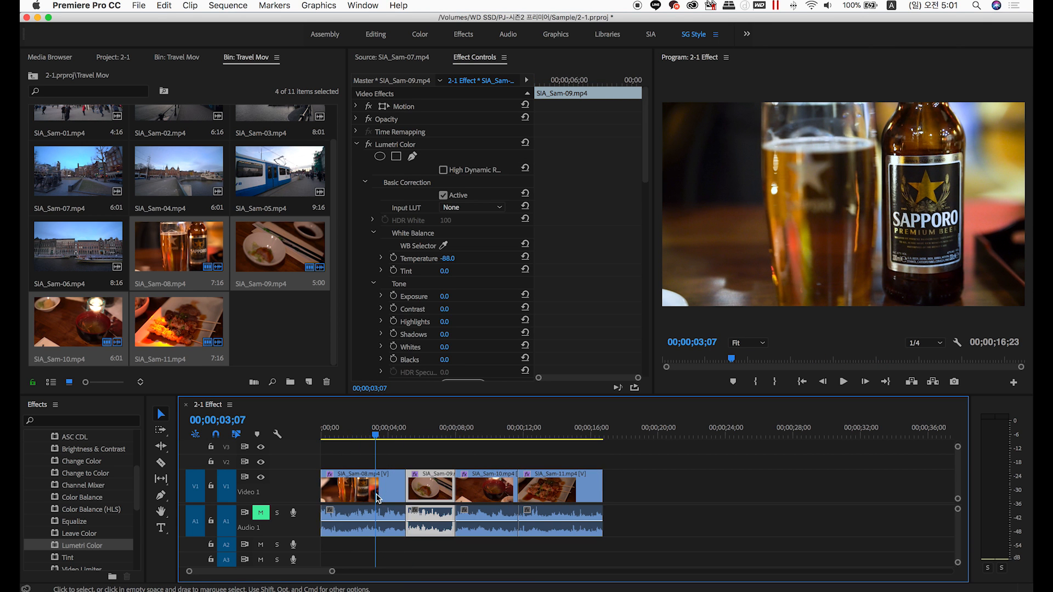
left_click(382, 464)
left_click(367, 432)
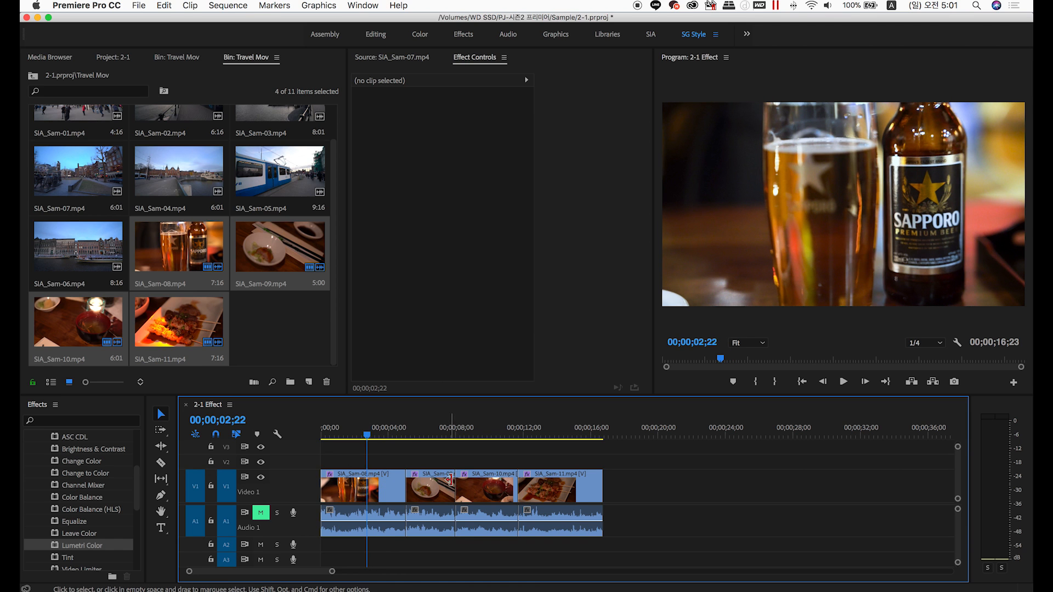
left_click(560, 433)
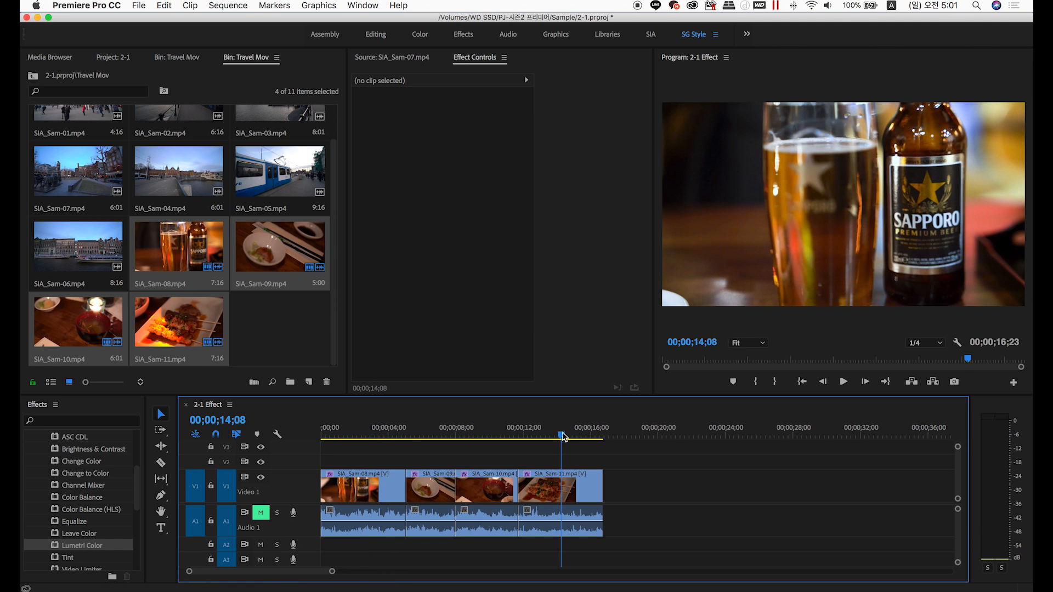
Remove Lumetri Color from SIA_Sam-11.mp4 to compare the original look, and undo the removal.
left_click(556, 487)
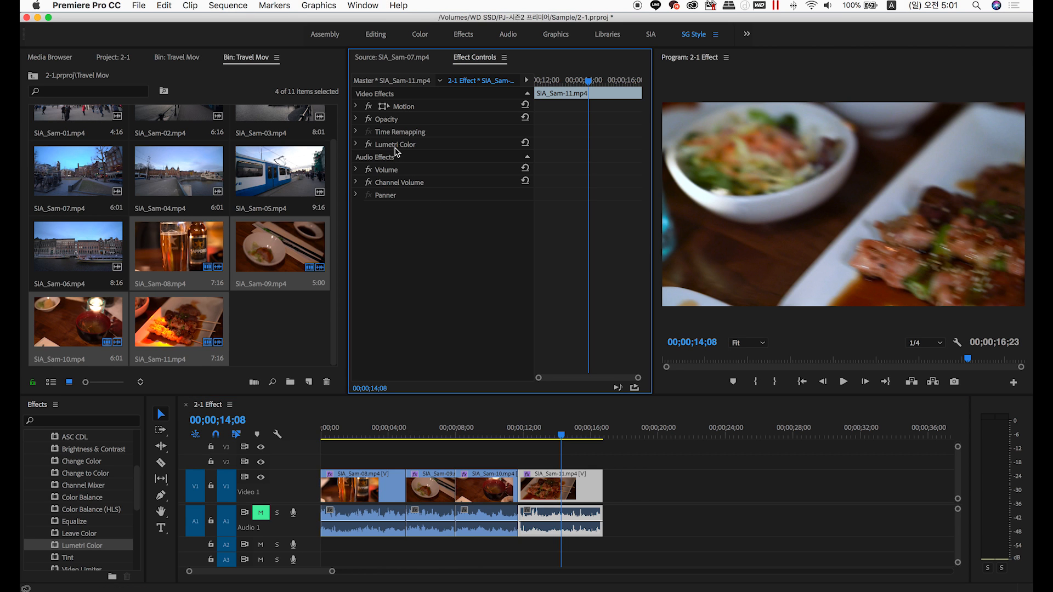
left_click(393, 145)
key("Delete")
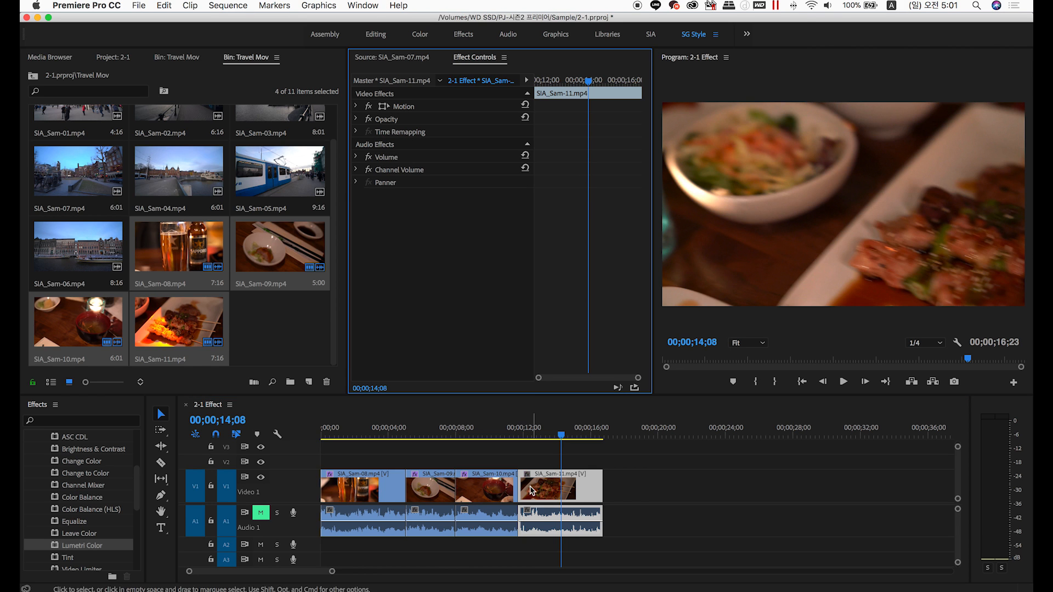
key("super+z")
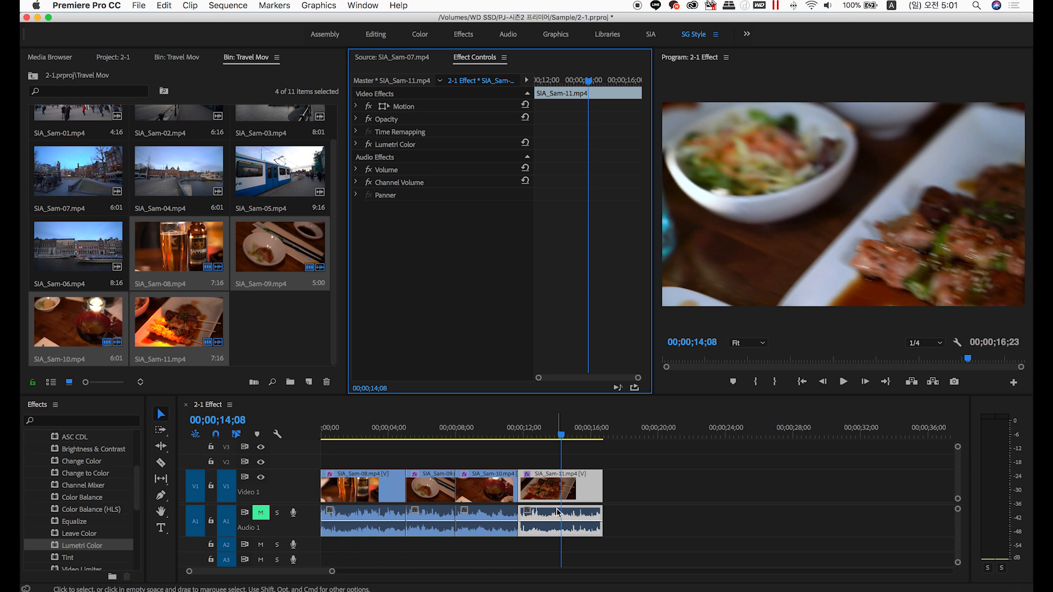
Preview frames along the sequence and inspect the Lumetri Color effect on SIA_Sam-08.mp4 and SIA_Sam-09.mp4.
left_click_drag(409, 434, 369, 451)
left_click(481, 454)
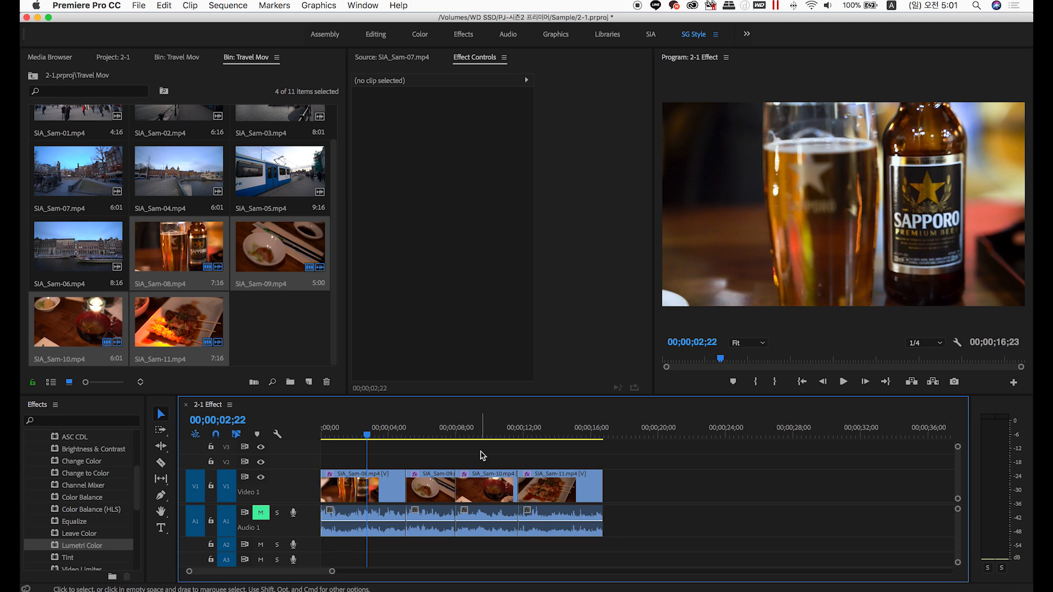
key("minus")
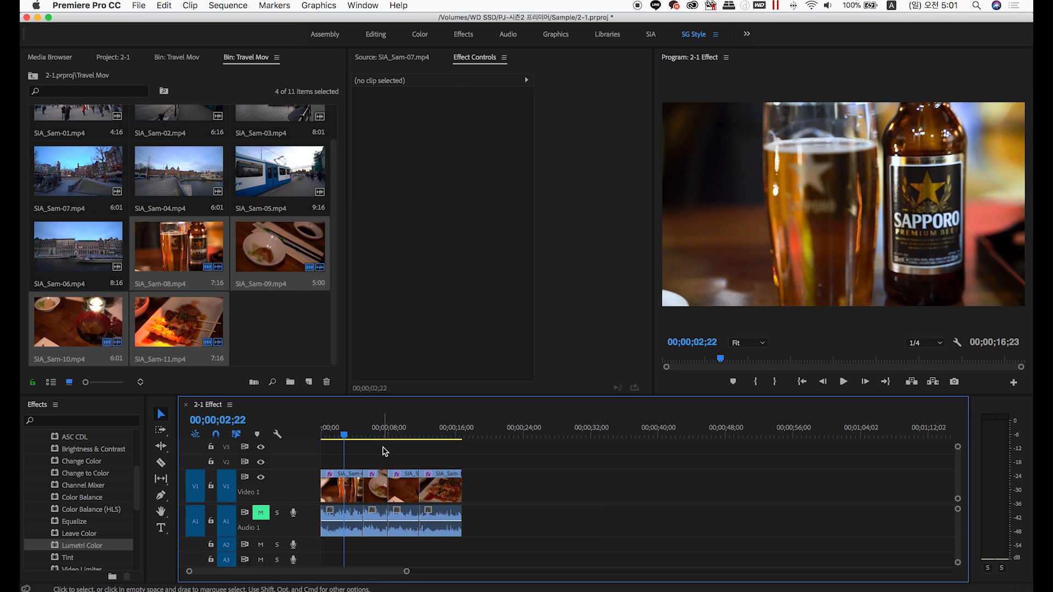
left_click(337, 487)
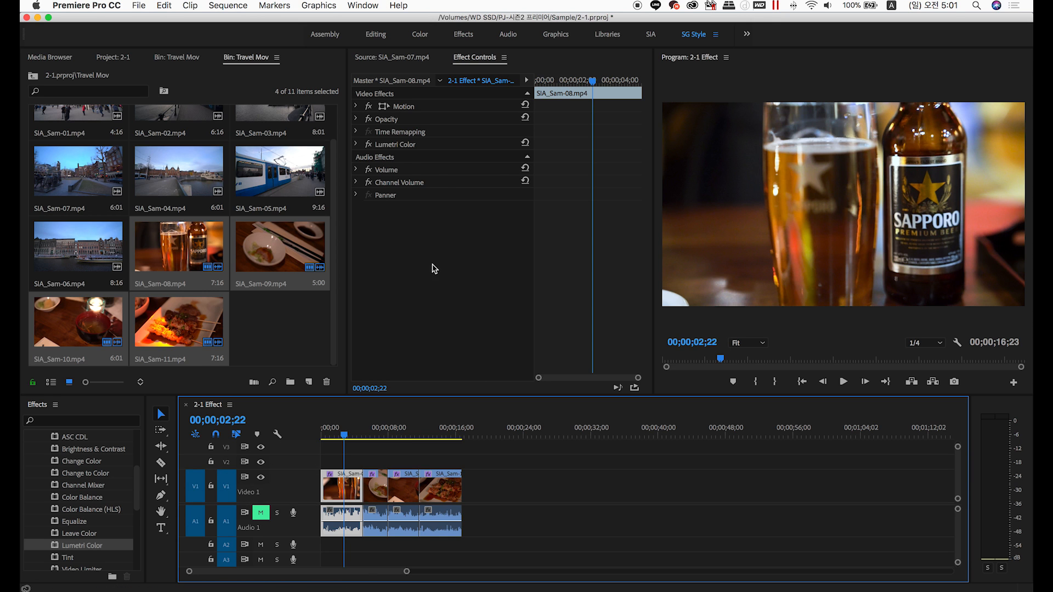
left_click(375, 488)
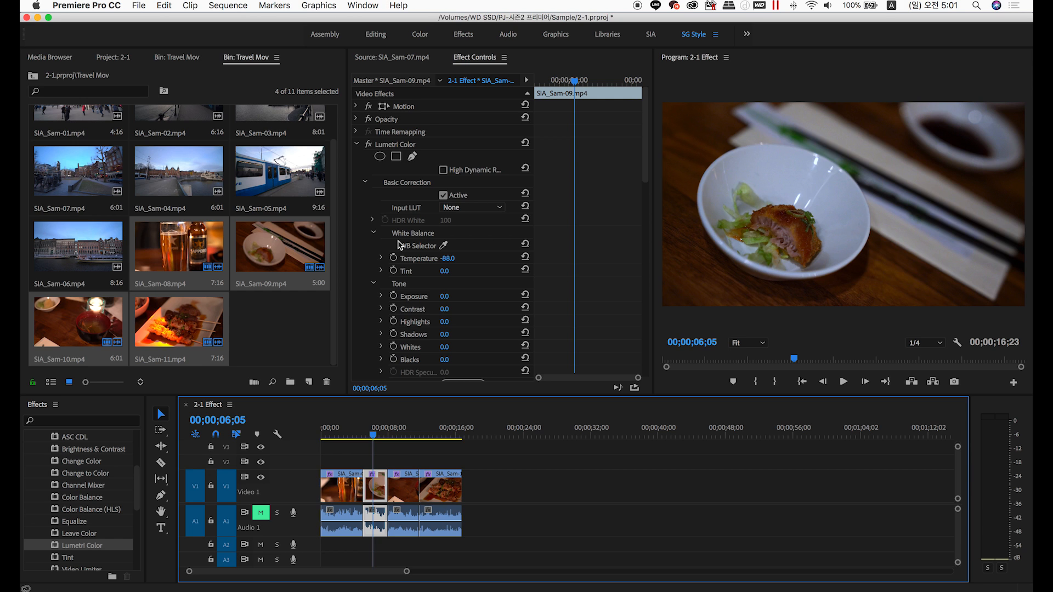
left_click(403, 429)
left_click(516, 502)
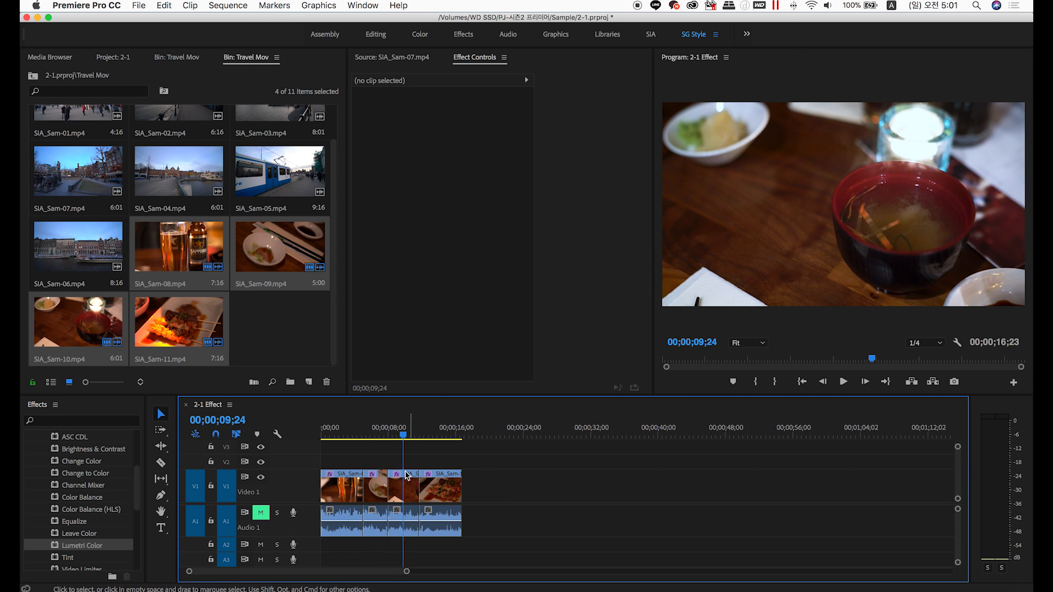
left_click(343, 430)
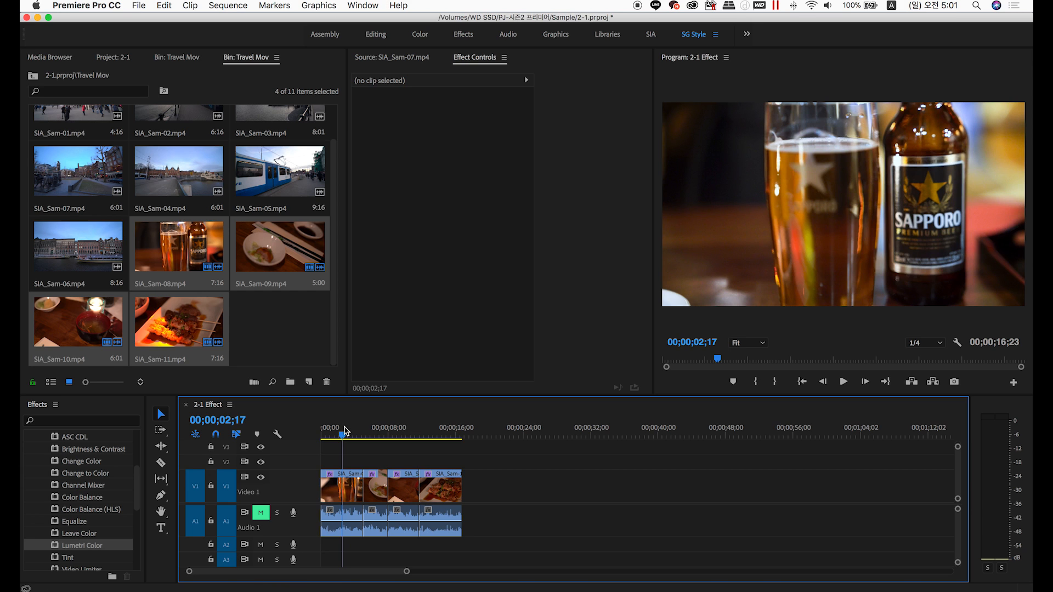
Look over all four clips together and individually, and park the playhead at 00;00;02;00.
left_click_drag(529, 502, 330, 467)
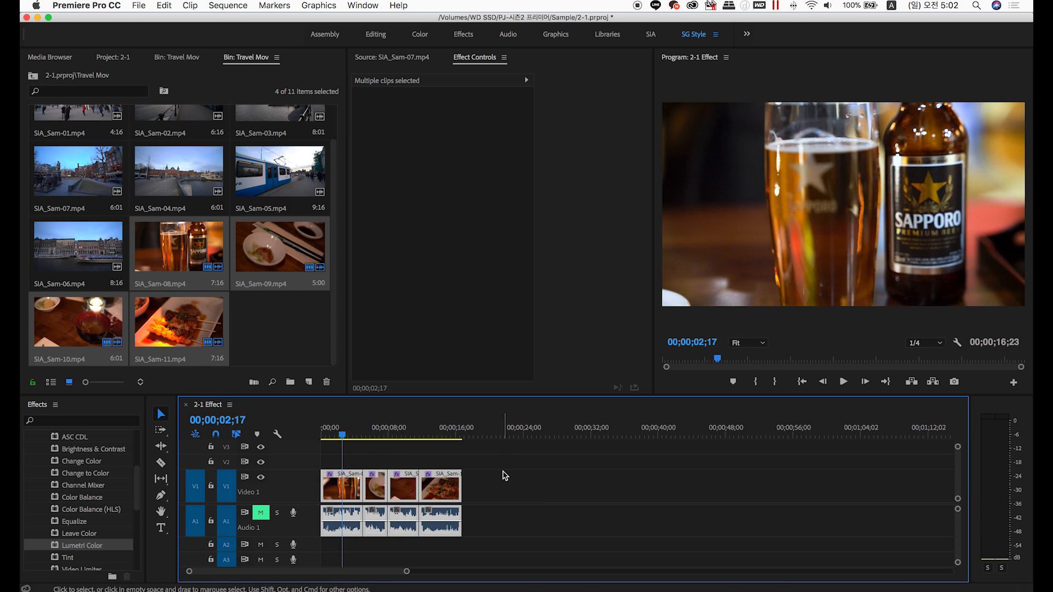
left_click(498, 477)
left_click_drag(341, 433, 339, 435)
left_click(349, 490)
left_click(372, 495)
left_click(437, 495)
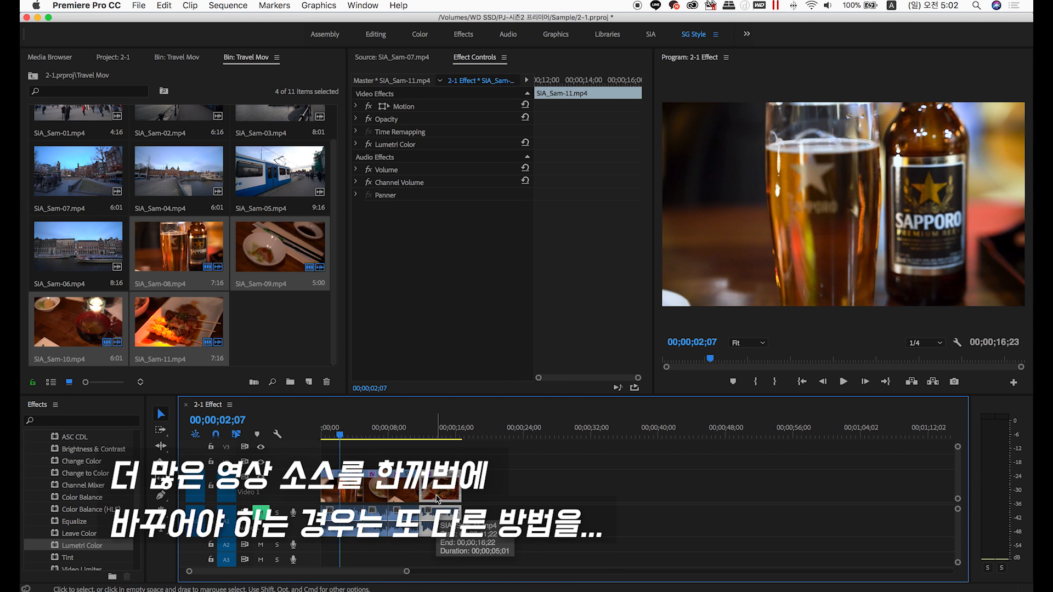
left_click_drag(340, 434, 339, 465)
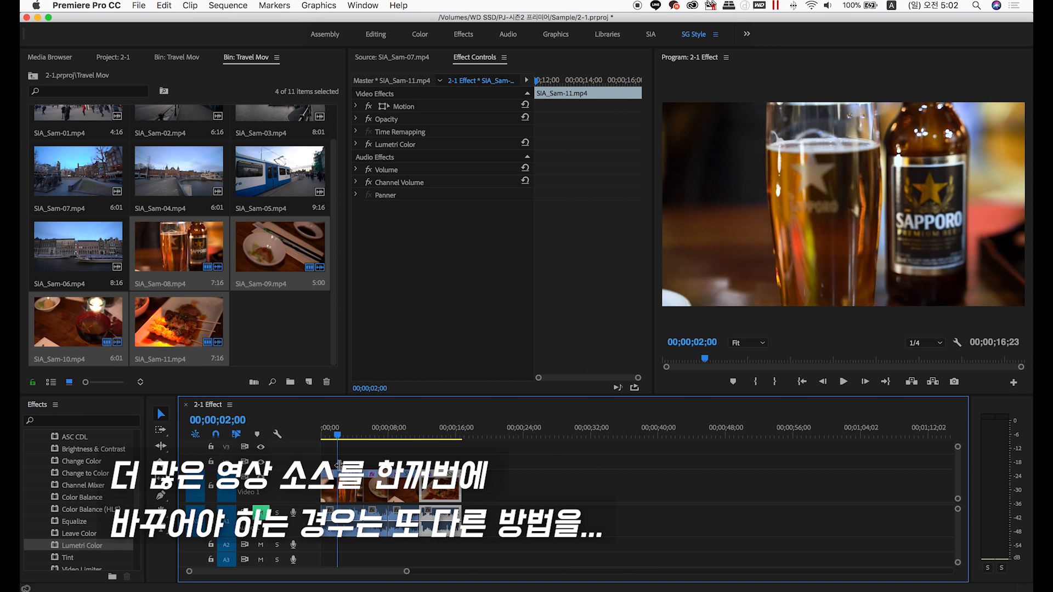
Set the Lumetri Color Temperature of SIA_Sam-08.mp4 to -151.0.
left_click(340, 483)
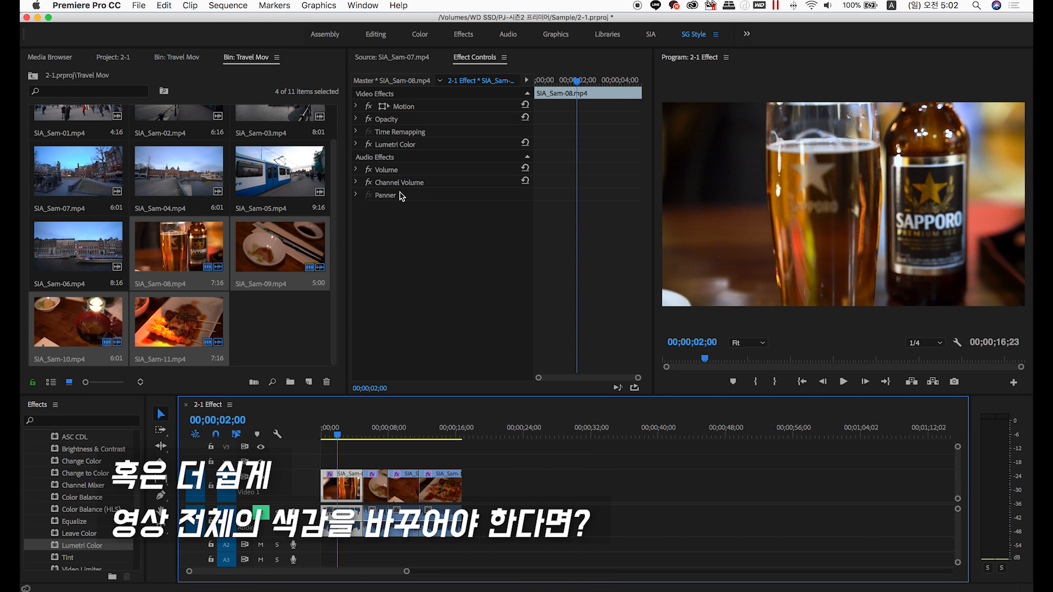
left_click(357, 145)
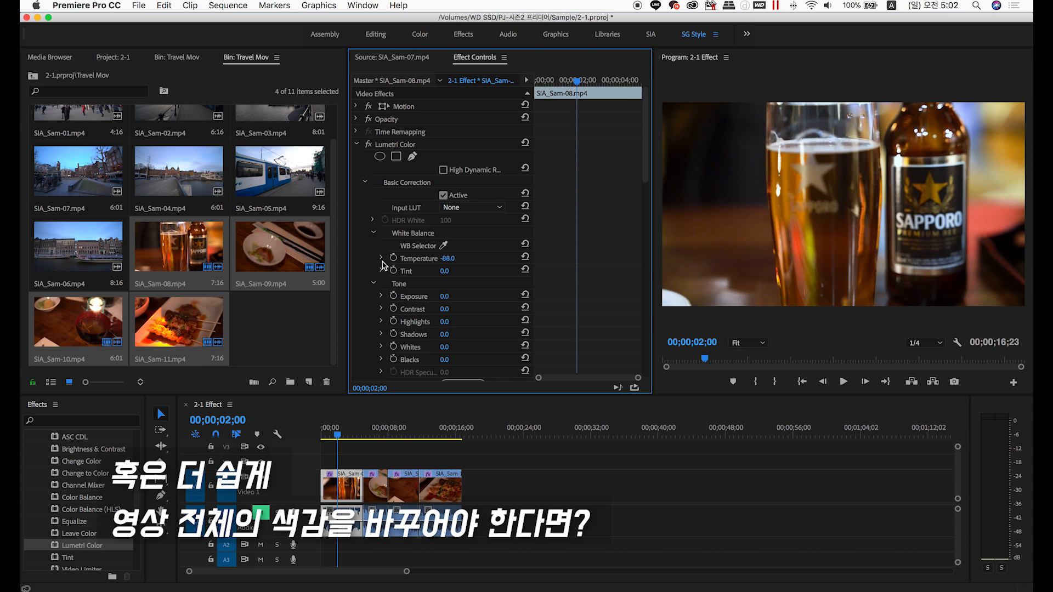
left_click_drag(448, 263, 404, 263)
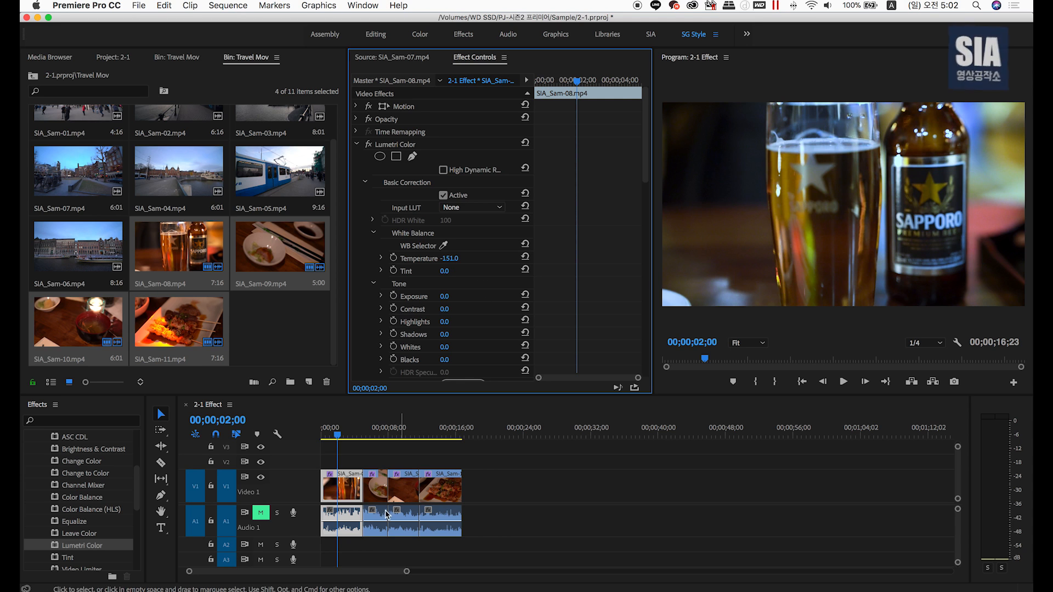
Copy the cooler Lumetri Color effect from SIA_Sam-08.mp4 and select the three remaining clips.
left_click(378, 496)
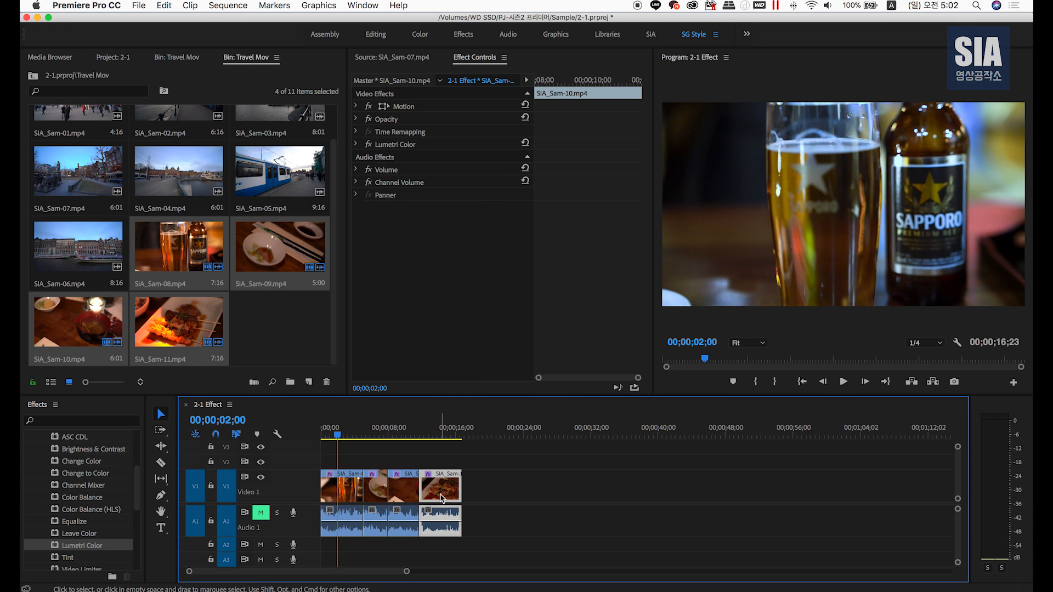
left_click(341, 488)
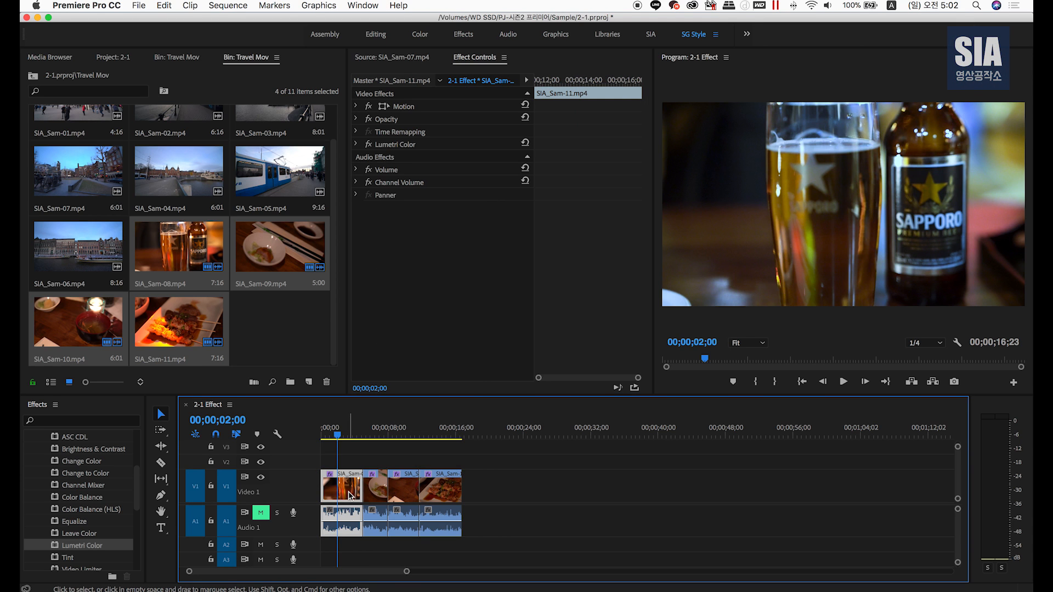
left_click(356, 144)
left_click(383, 146)
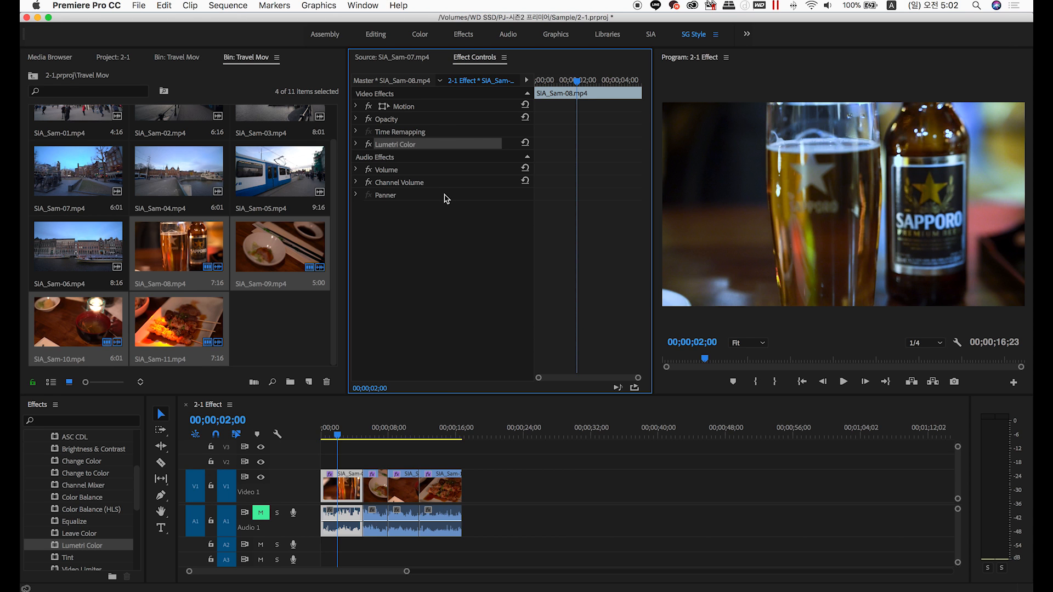
left_click_drag(380, 453, 459, 486)
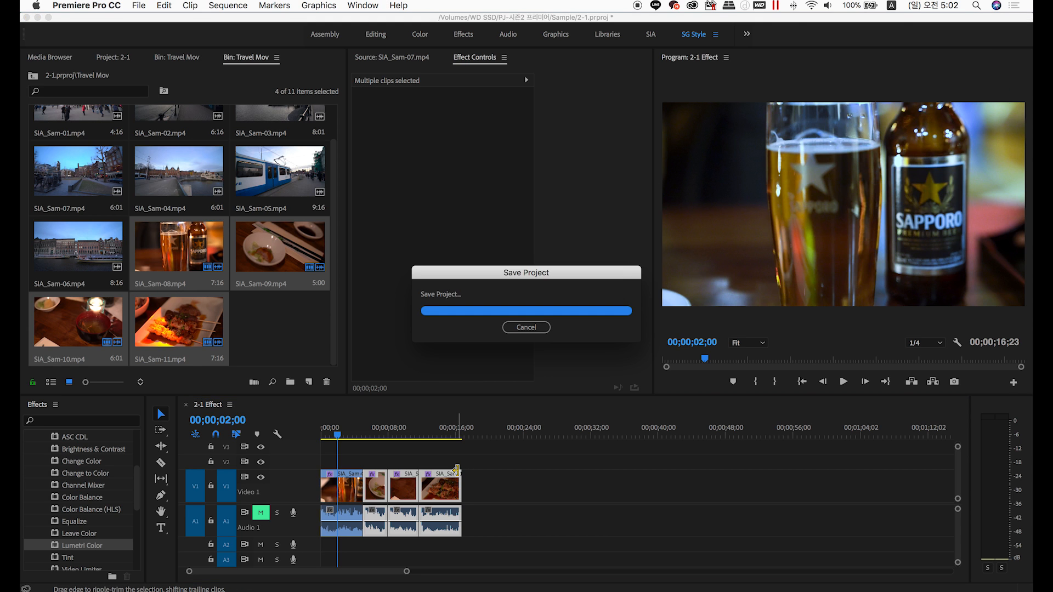
Try pasting the cooler Lumetri Color effect onto SIA_Sam-09.mp4 over its existing one, and delete the second instance.
left_click(390, 456)
left_click(375, 434)
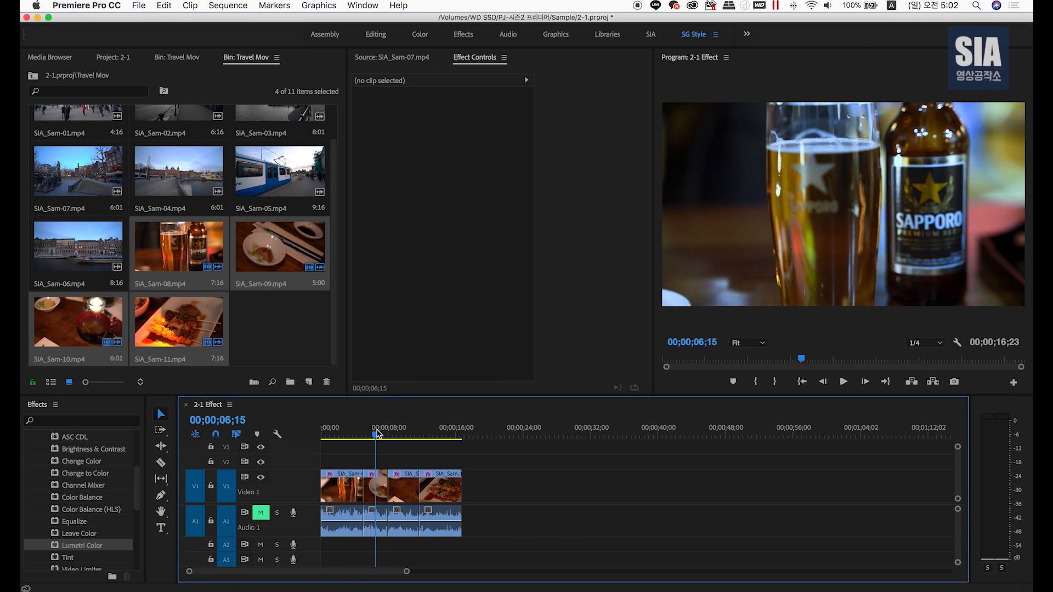
left_click(378, 494)
left_click(357, 144)
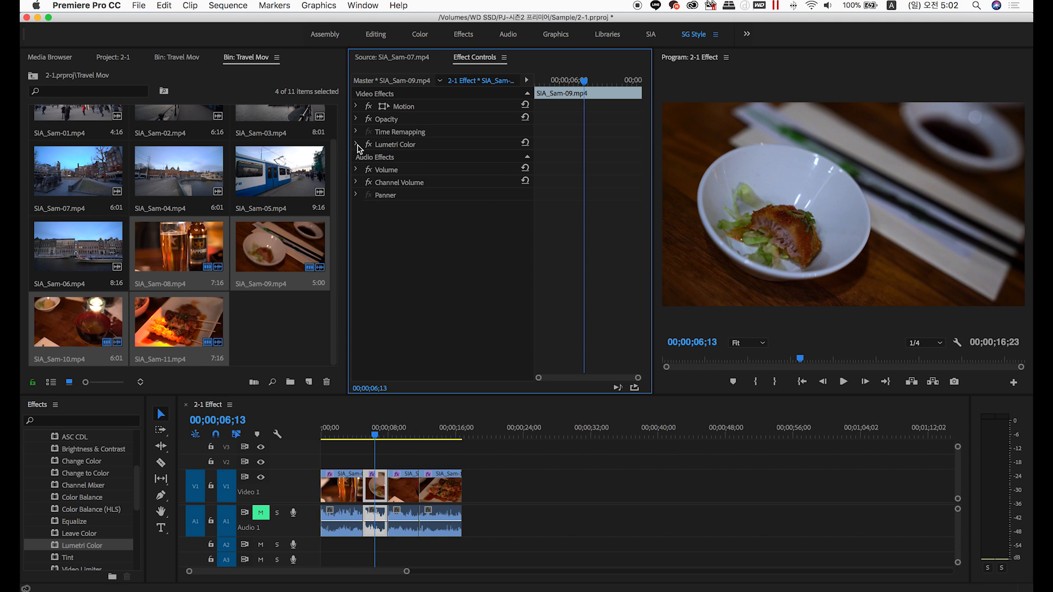
left_click(357, 145)
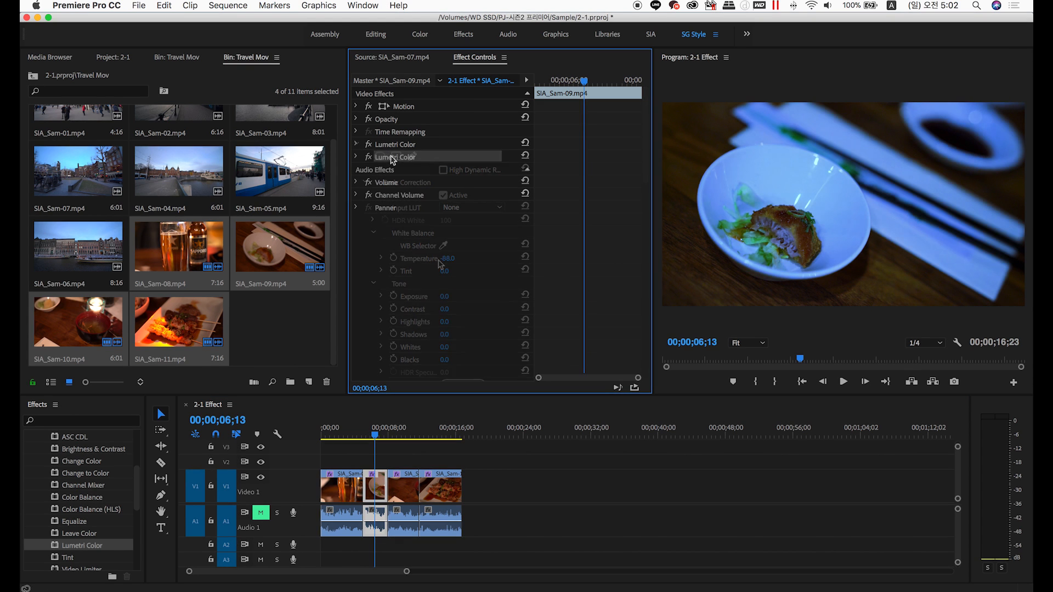
left_click(400, 146)
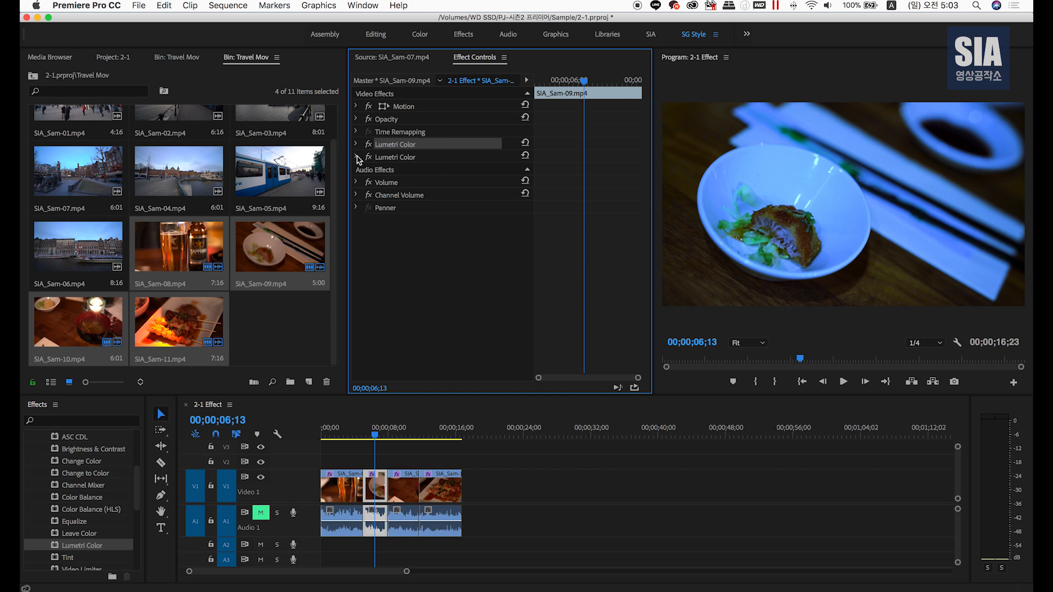
left_click(396, 158)
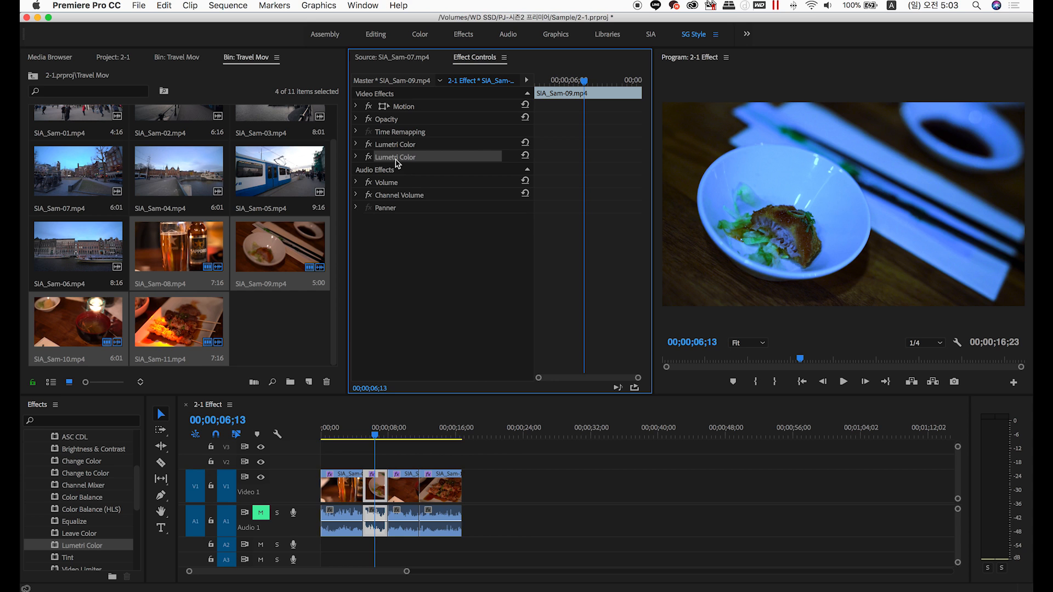
key("Delete")
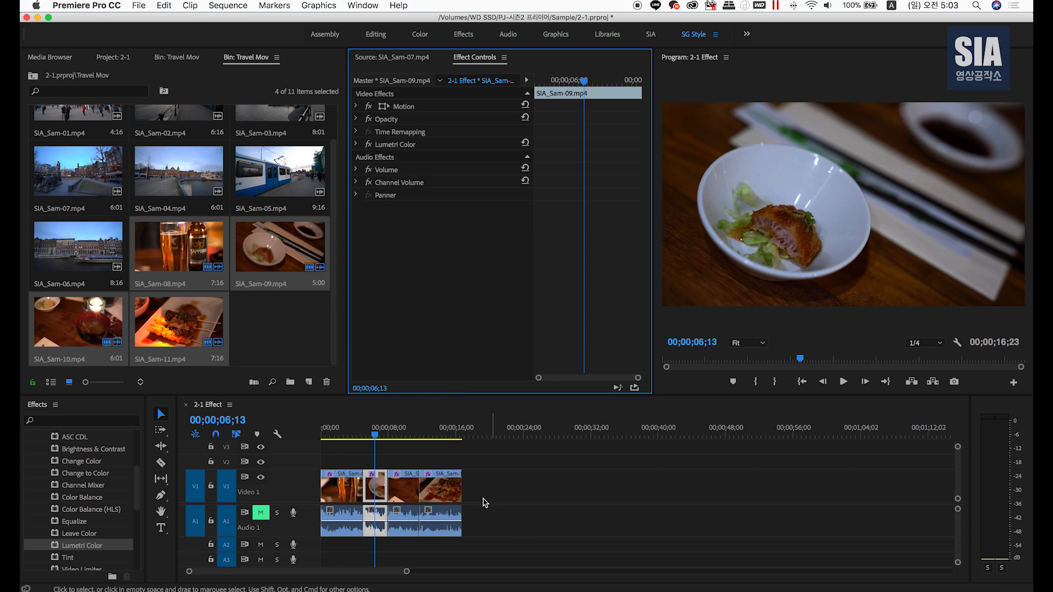
Remove the Lumetri Color effect from SIA_Sam-11.mp4, SIA_Sam-10.mp4, SIA_Sam-09.mp4 and SIA_Sam-08.mp4, leaving nothing selected.
left_click(444, 495)
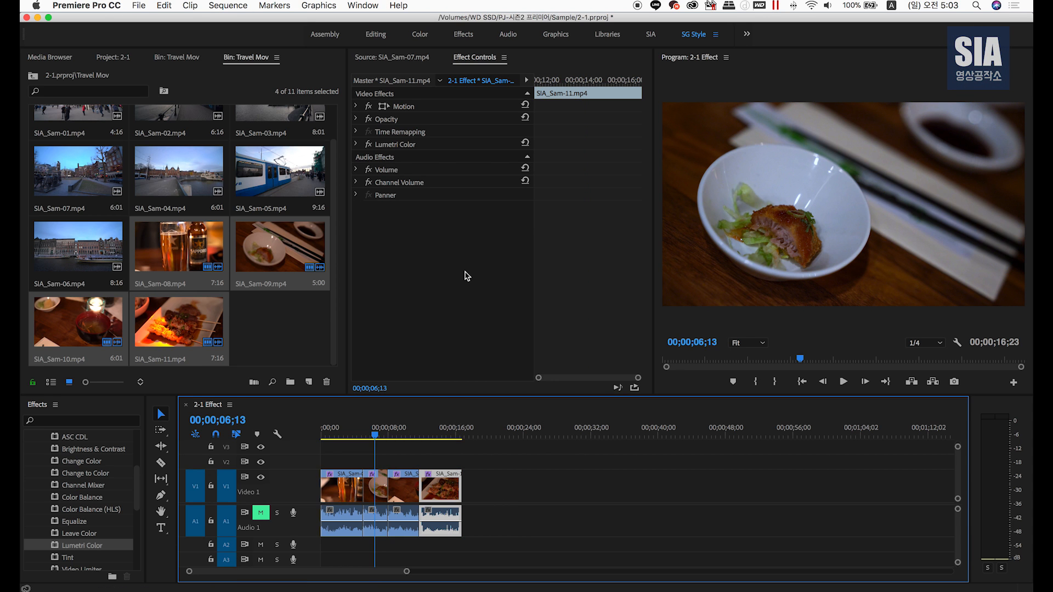
left_click(397, 144)
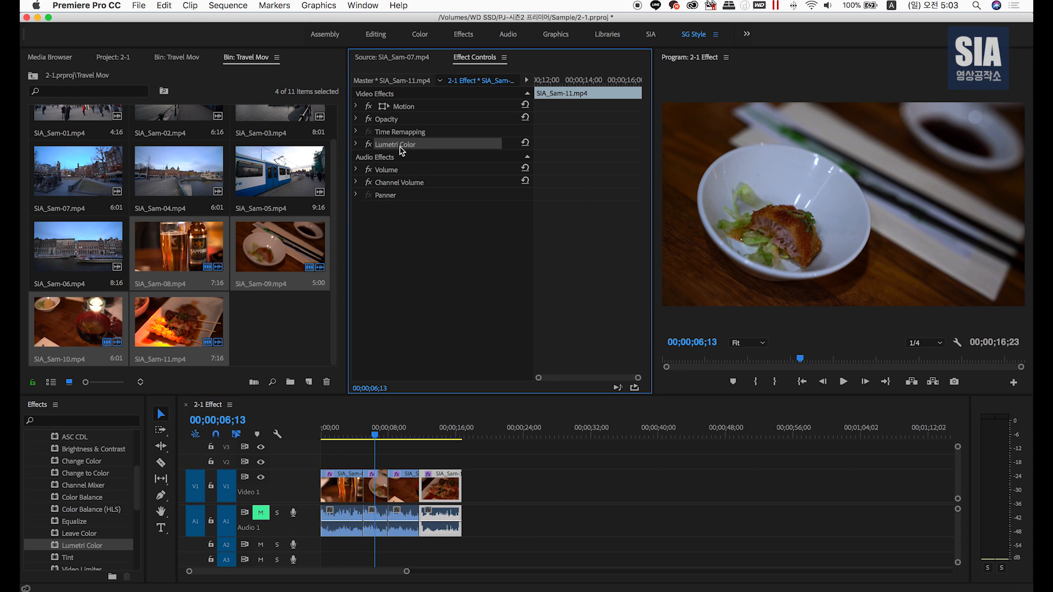
left_click(410, 481)
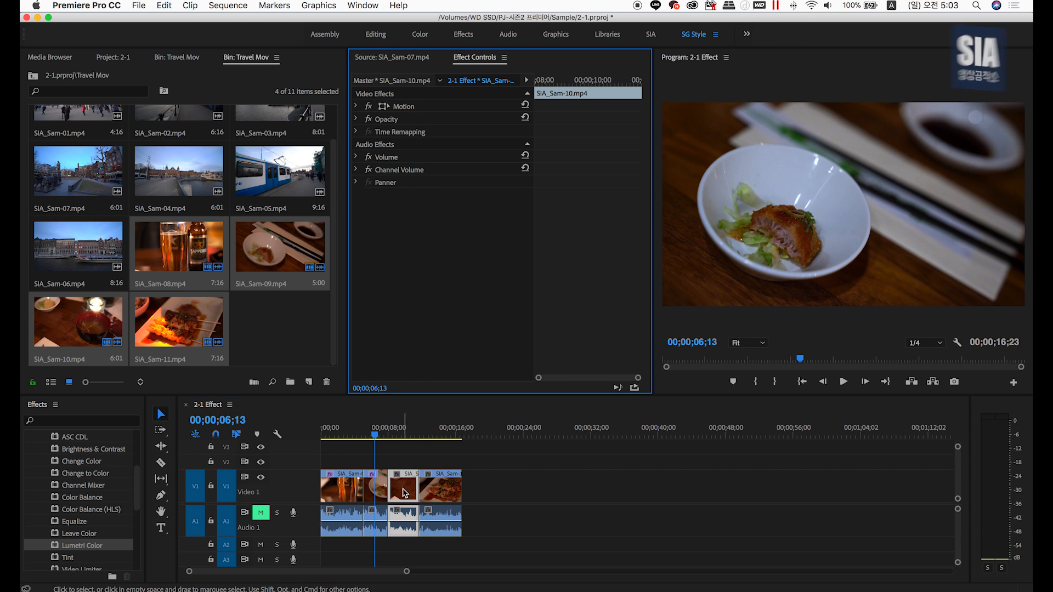
key("d")
left_click(410, 145)
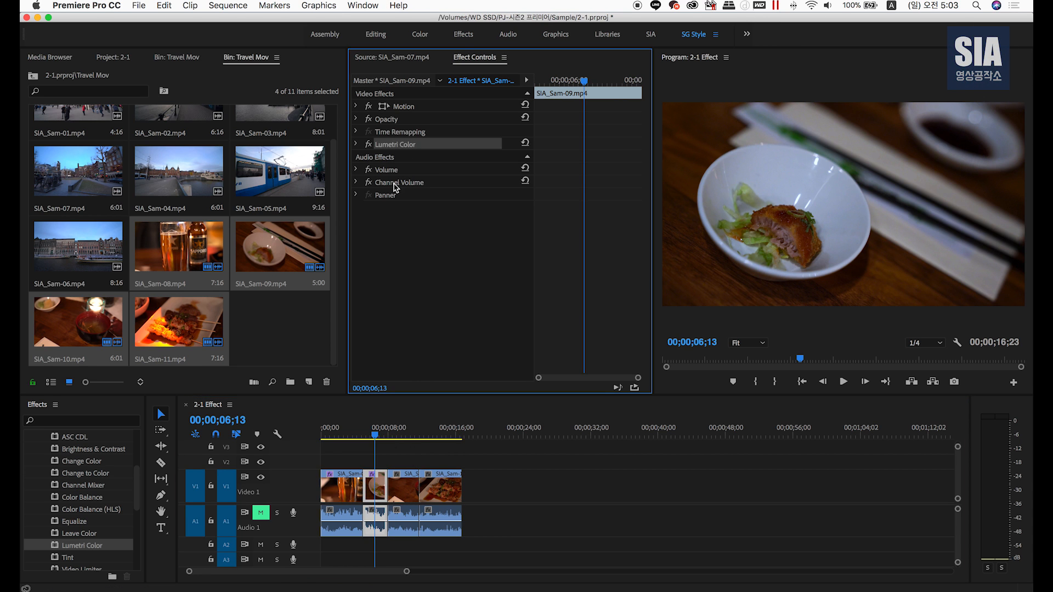
key("Delete")
left_click(339, 489)
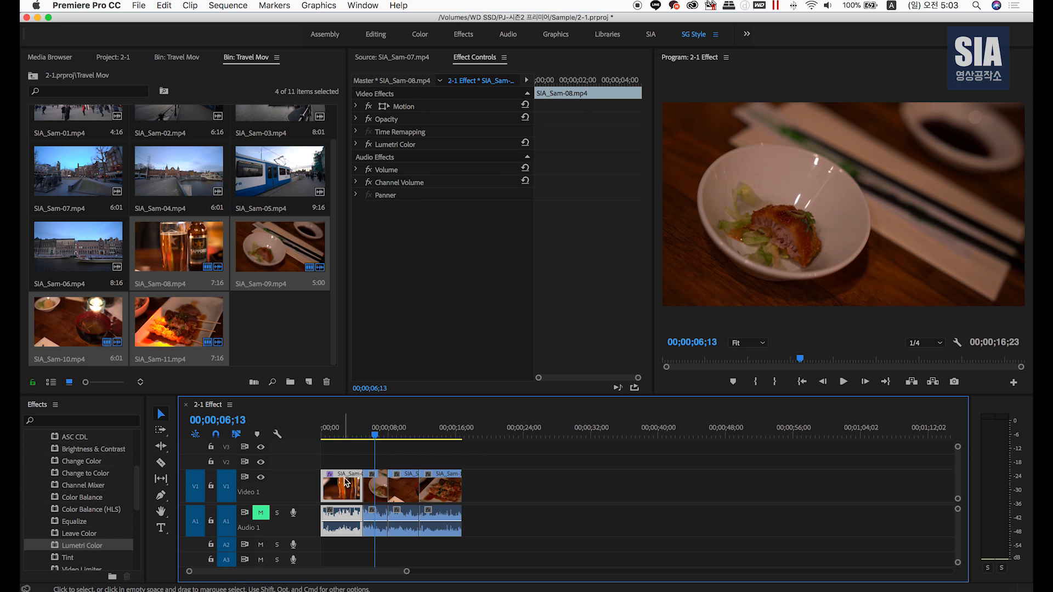
left_click(412, 145)
key("Delete")
left_click(502, 489)
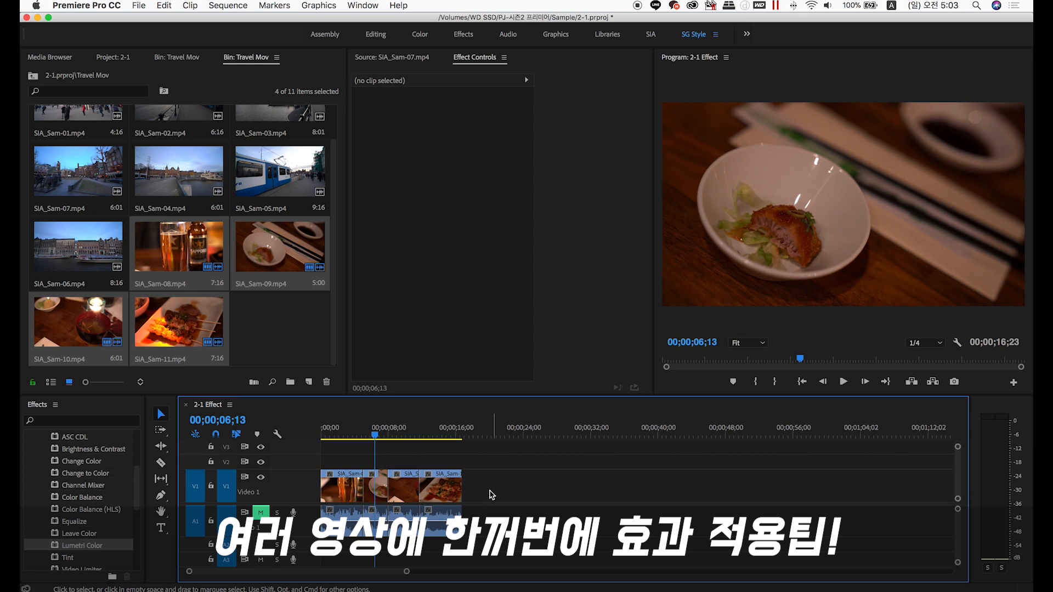
mouse_move(314, 473)
left_mouse_down()
mouse_move(310, 485)
mouse_move(311, 475)
left_mouse_up()
left_click(139, 503)
scroll(139, 503, "up", 10)
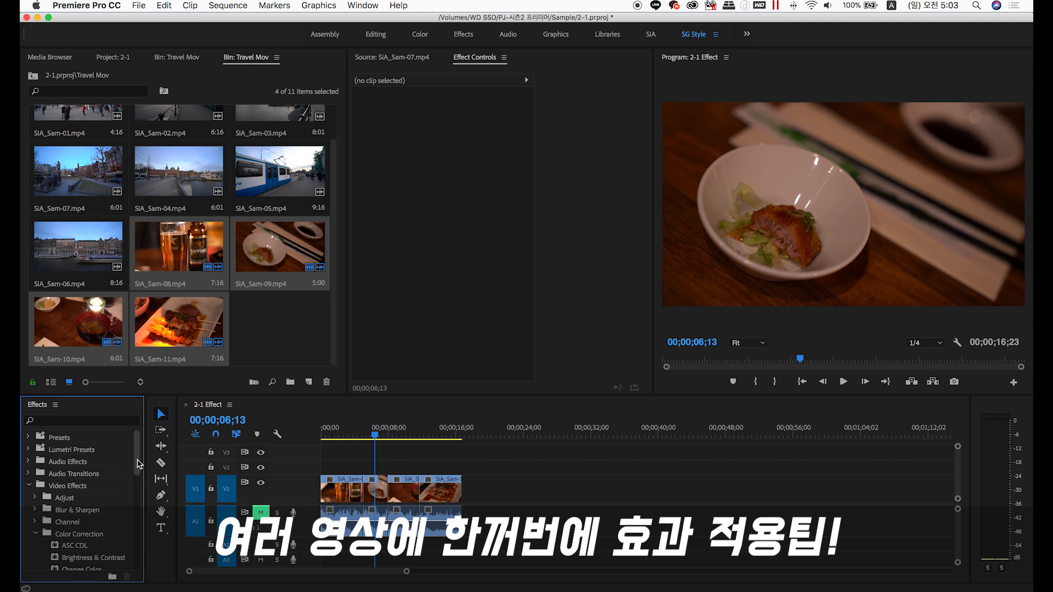
Create an adjustment layer at the root of project 2-1 with 1920 x 1080, 29.97 fps Drop-Frame and Square Pixels (1.0).
left_click(253, 341)
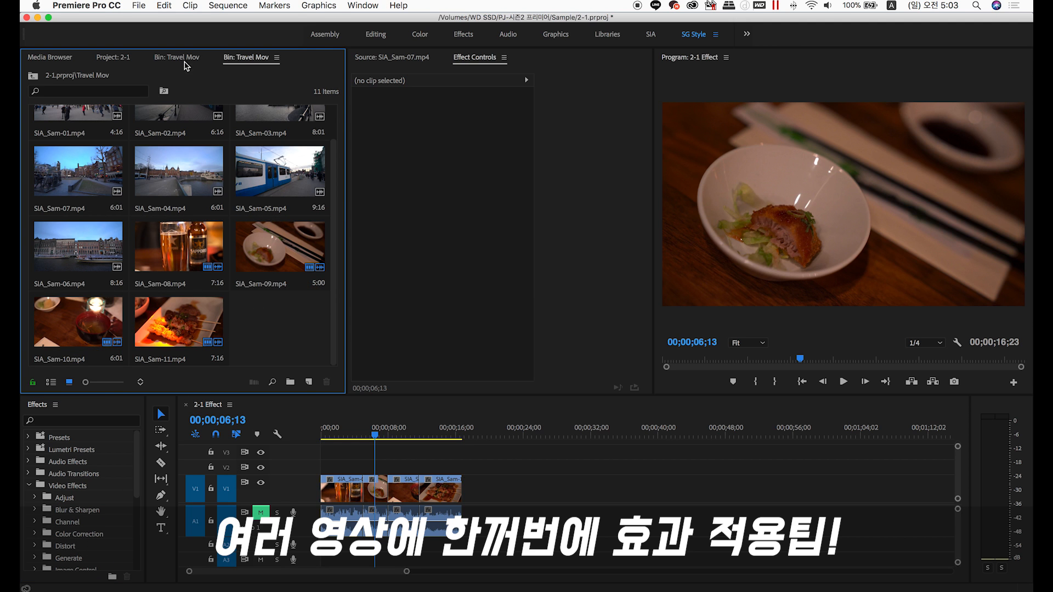
left_click(130, 58)
double_click(222, 209)
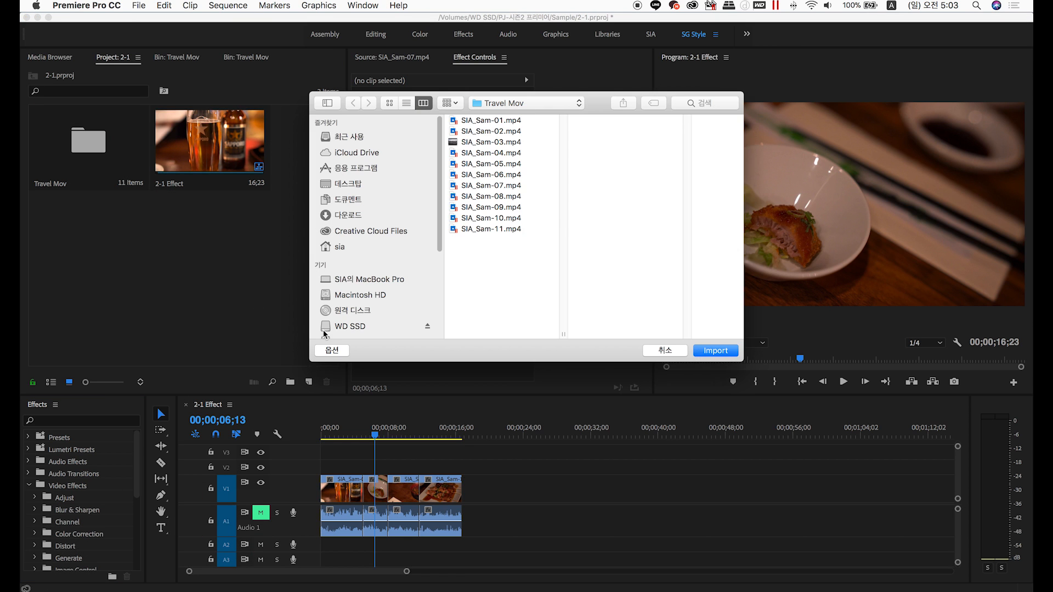
left_click(663, 351)
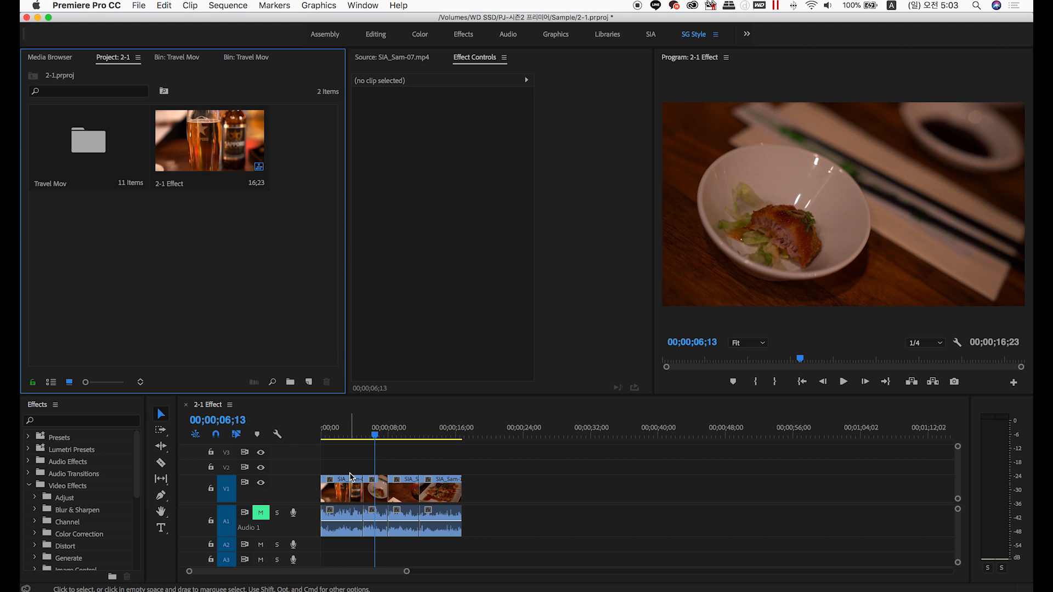
left_click(309, 382)
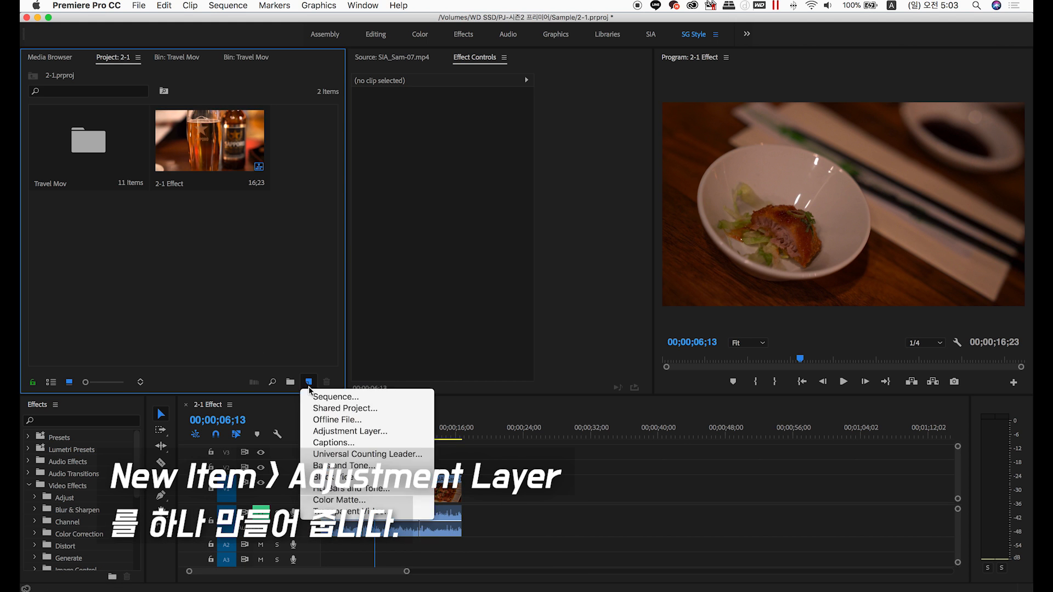
left_click(391, 432)
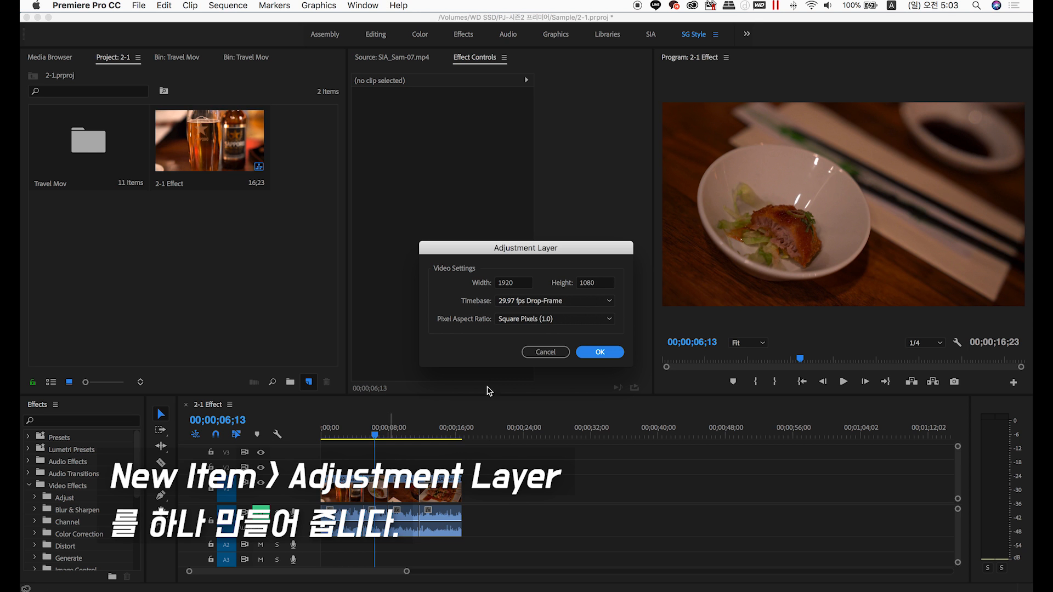
left_click(600, 352)
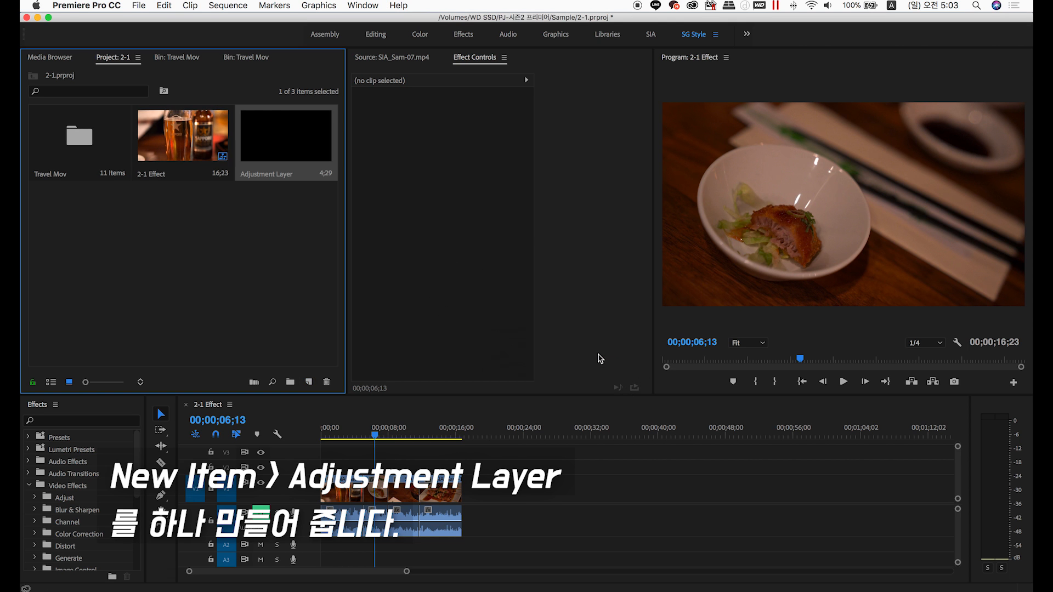
Place the Adjustment Layer at the start of track V2 and extend it to the end of the last clip.
left_click_drag(301, 147, 323, 468)
left_click_drag(355, 277, 356, 277)
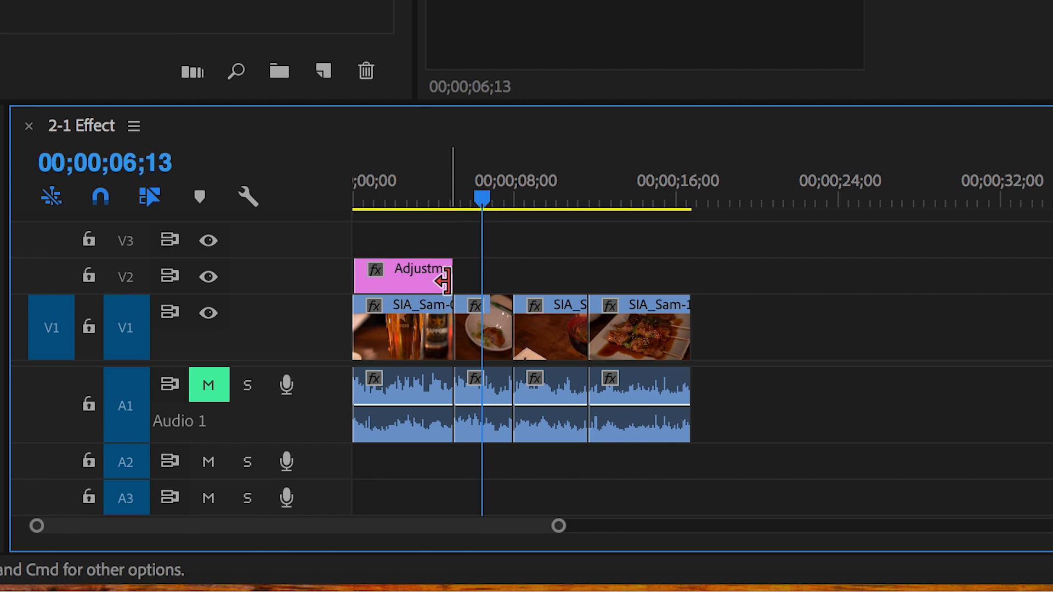
left_click_drag(445, 281, 674, 291)
left_click(571, 270)
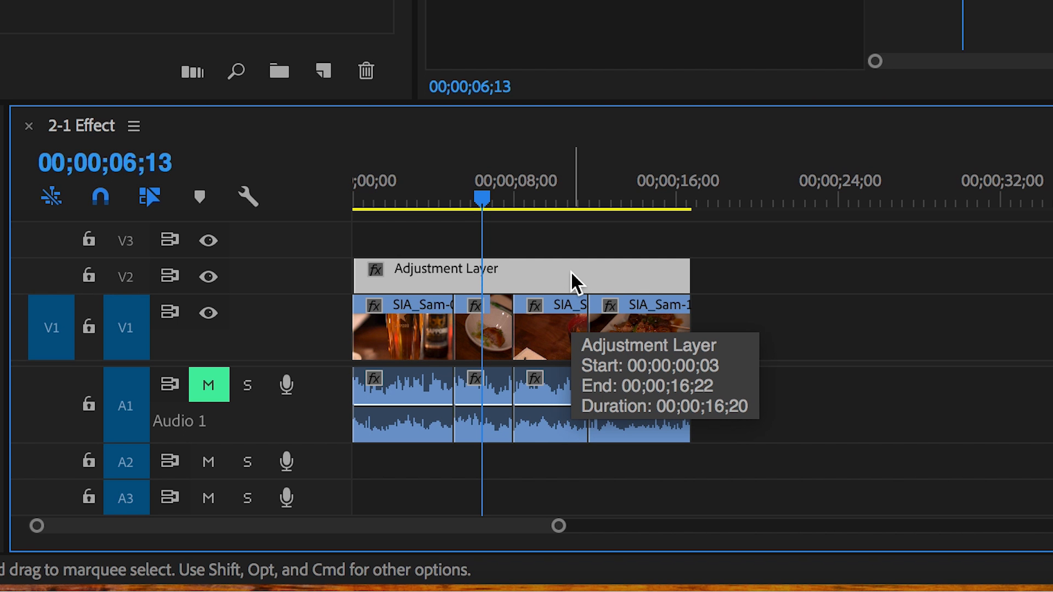
Park the playhead at 00;00;04;09 and apply the Lumetri Color effect from Color Correction to the Adjustment Layer.
left_click_drag(506, 198, 481, 202)
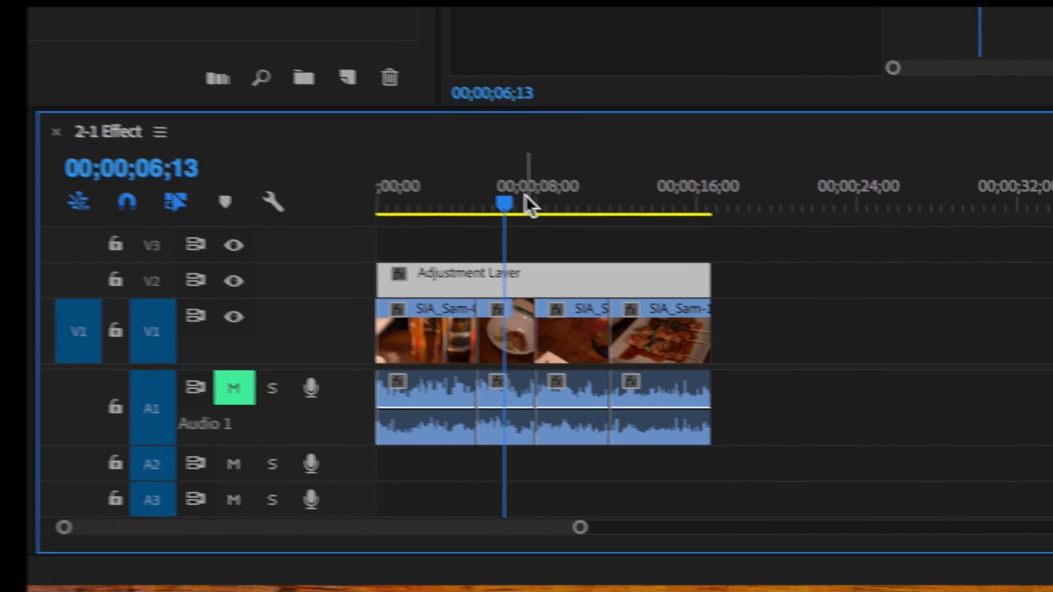
left_click_drag(744, 269, 704, 268)
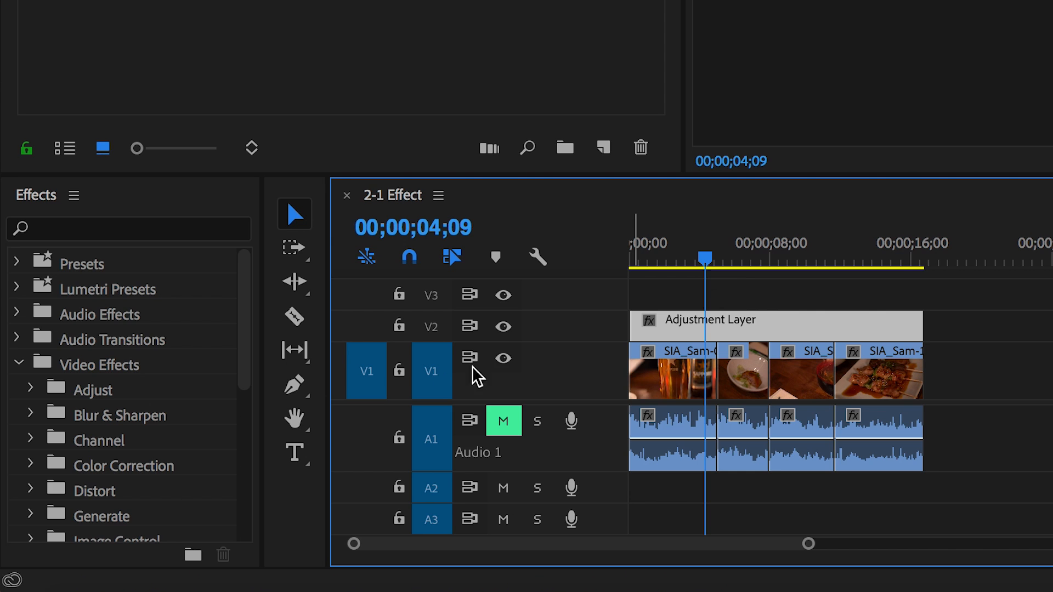
left_click(503, 327)
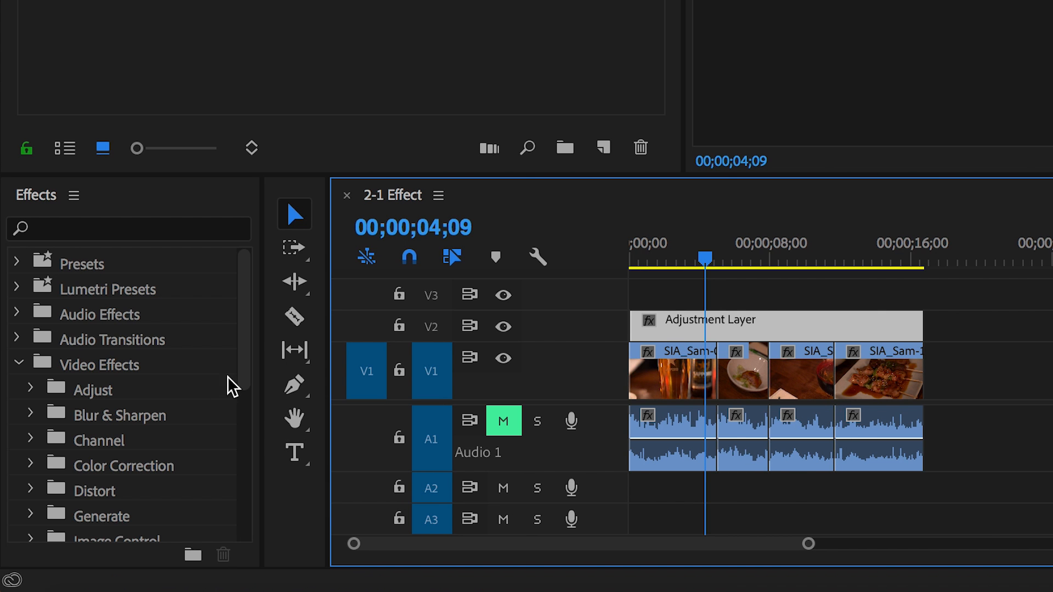
left_click_drag(245, 370, 254, 426)
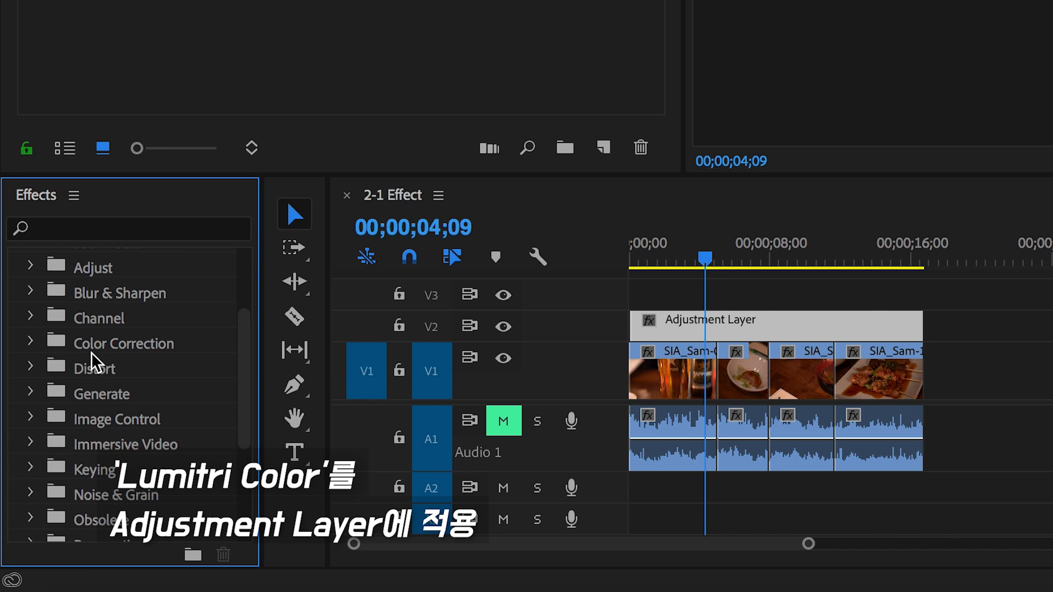
left_click(32, 344)
scroll(151, 428, "down", 5)
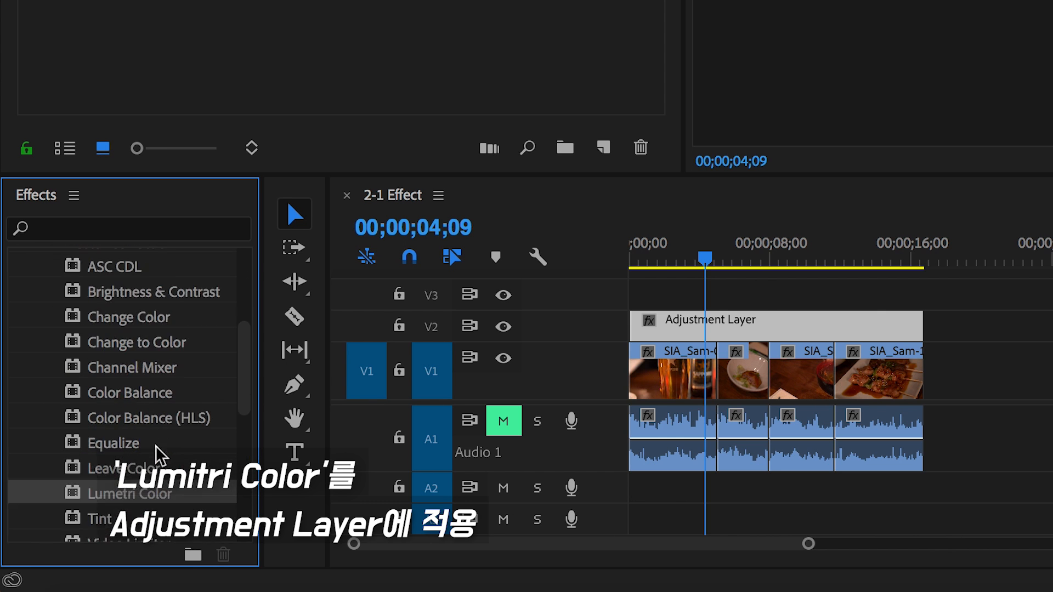
left_click_drag(151, 444, 705, 329)
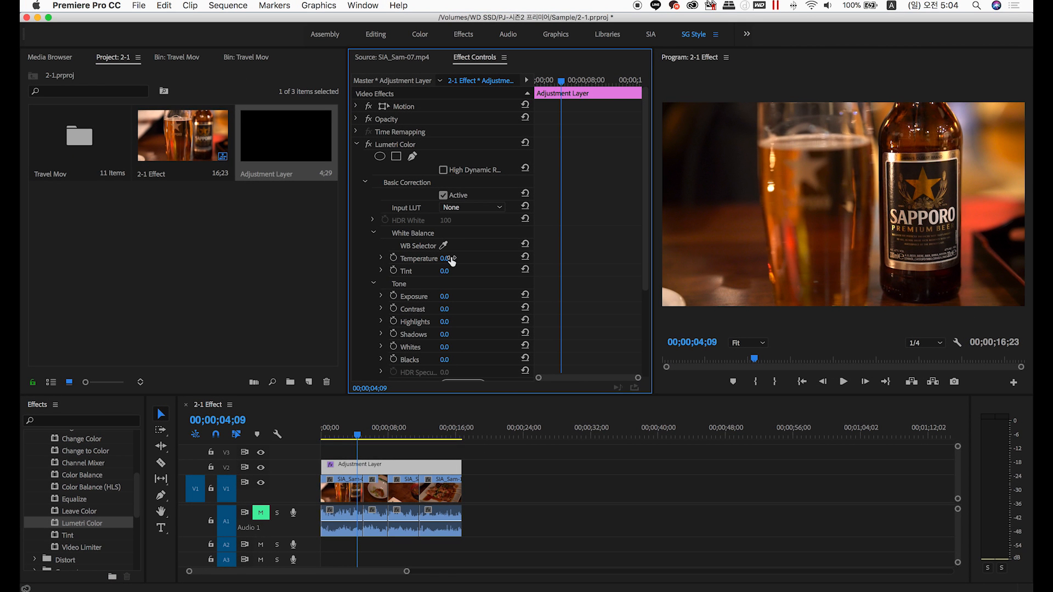
Set the Adjustment Layer's Lumetri Color Temperature to -100.0 and lift its white RGB curve using a highlight point and a shadow point.
left_click_drag(444, 258, 411, 258)
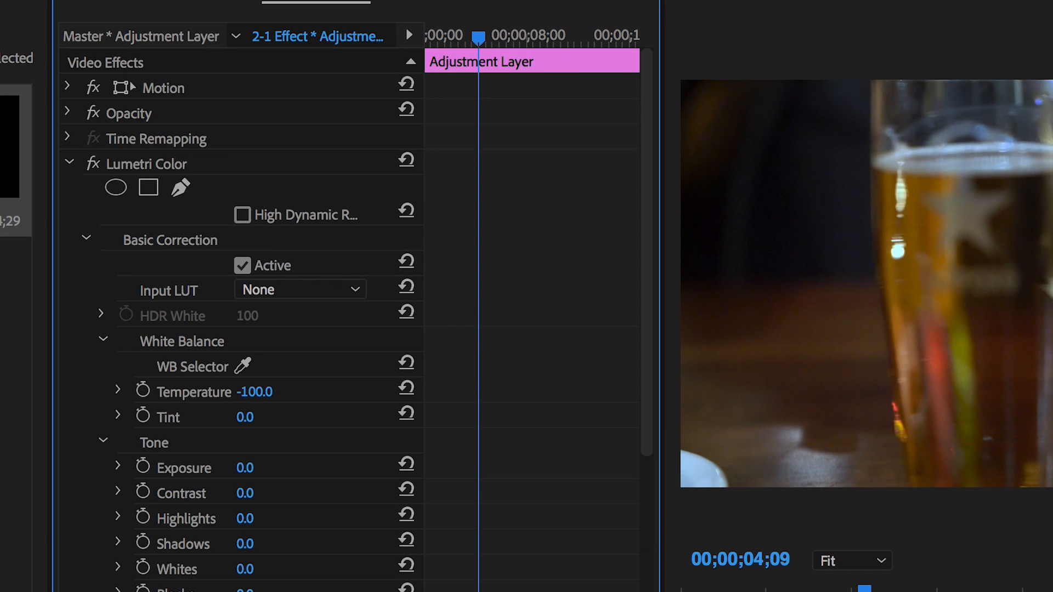
scroll(447, 496, "down", 5)
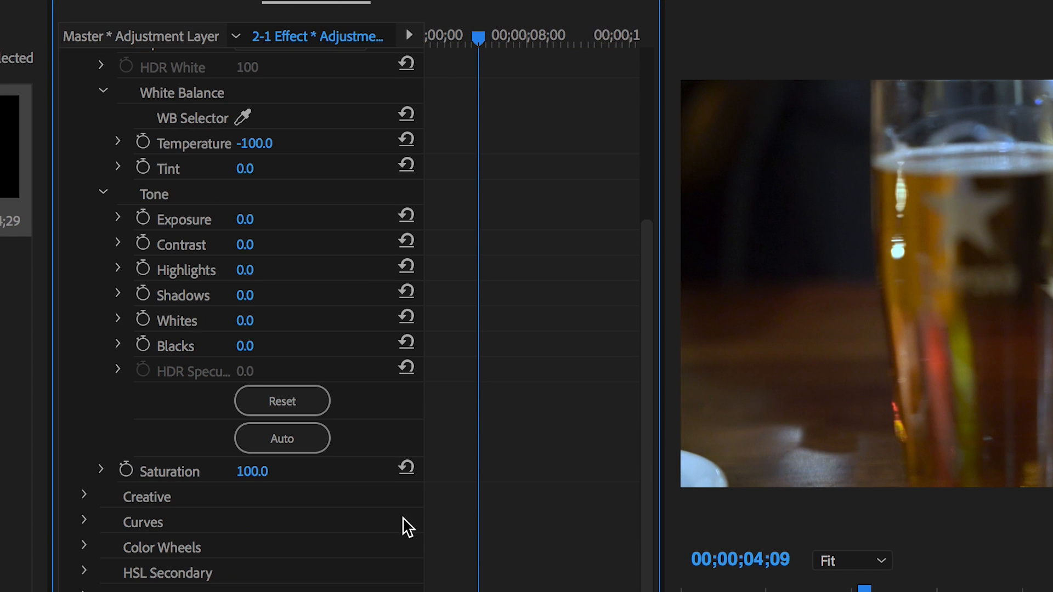
left_click(84, 521)
scroll(252, 548, "down", 9)
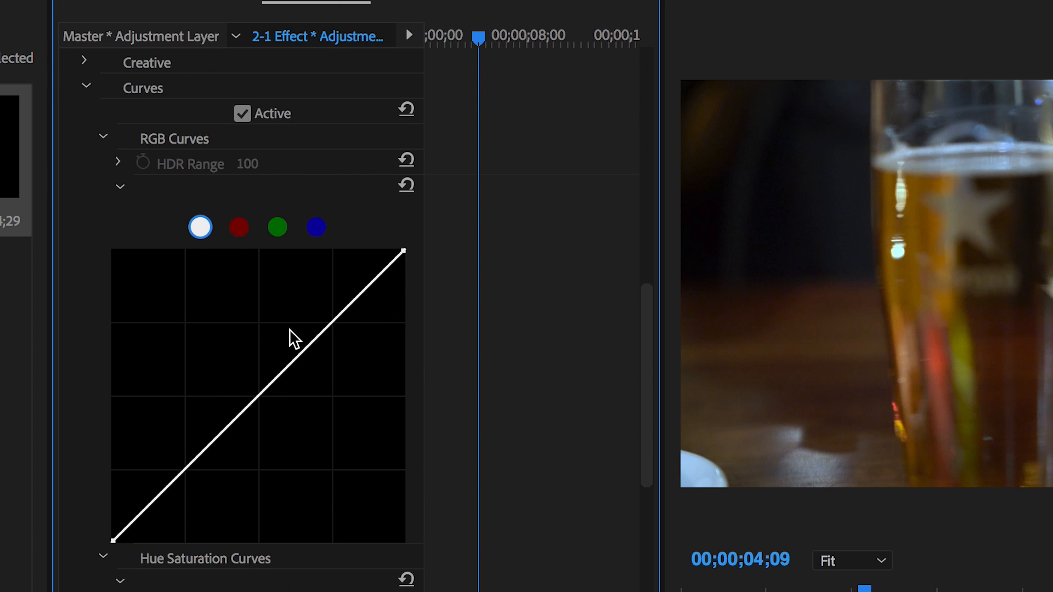
left_click_drag(296, 354, 283, 325)
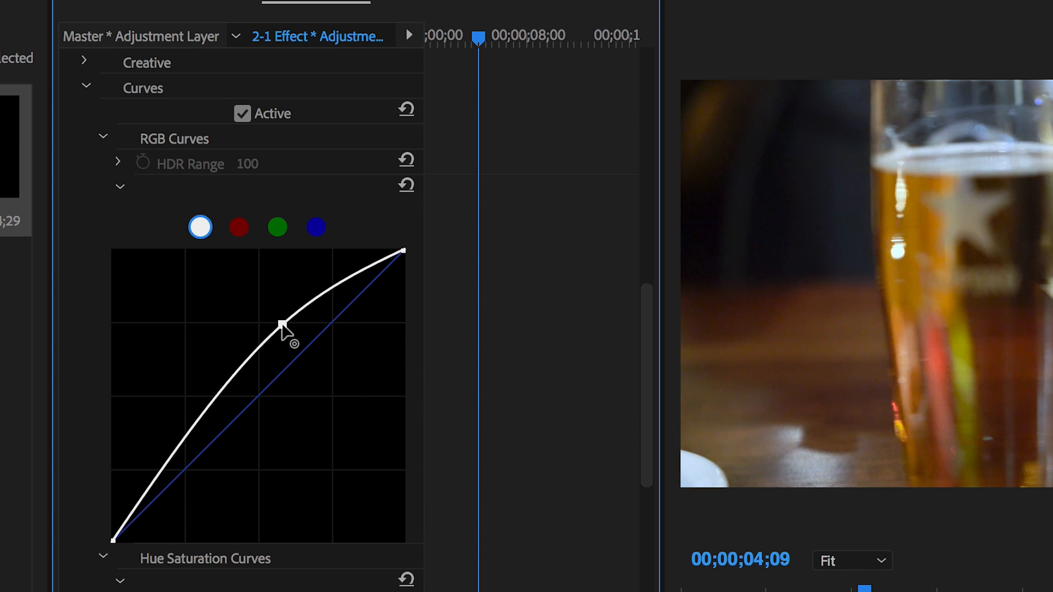
left_click_drag(229, 380, 196, 437)
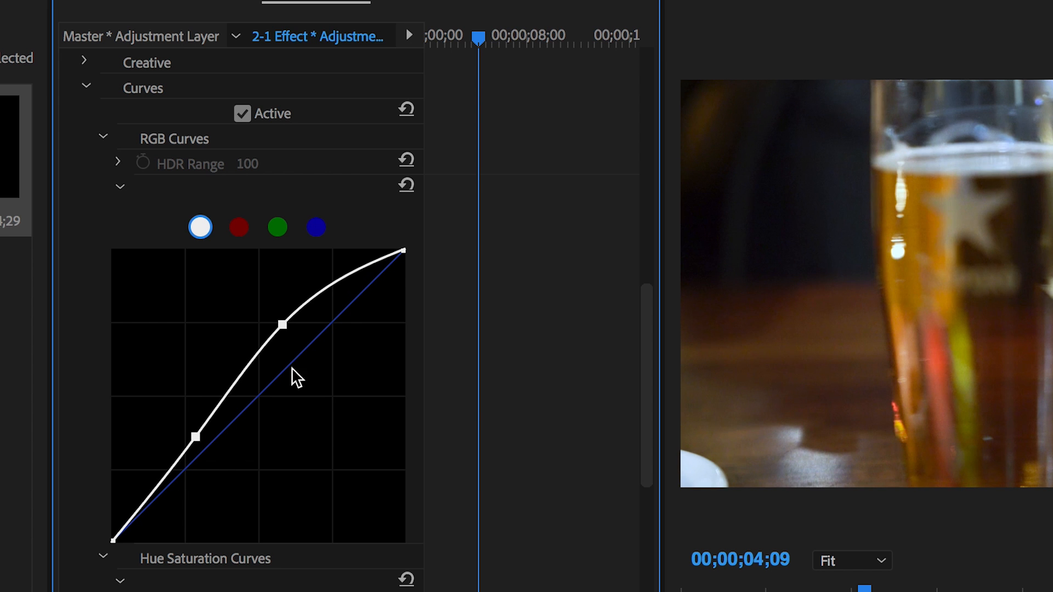
left_click_drag(283, 328, 284, 311)
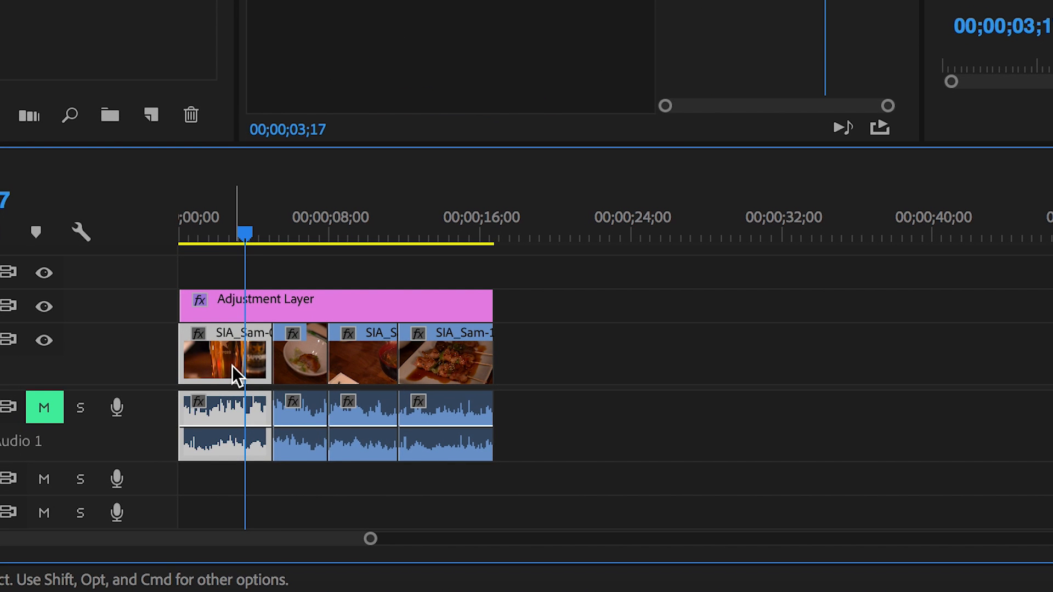
Go through the four clips on V1 one by one beneath the Adjustment Layer.
left_click(307, 369)
left_click(361, 373)
left_click(436, 374)
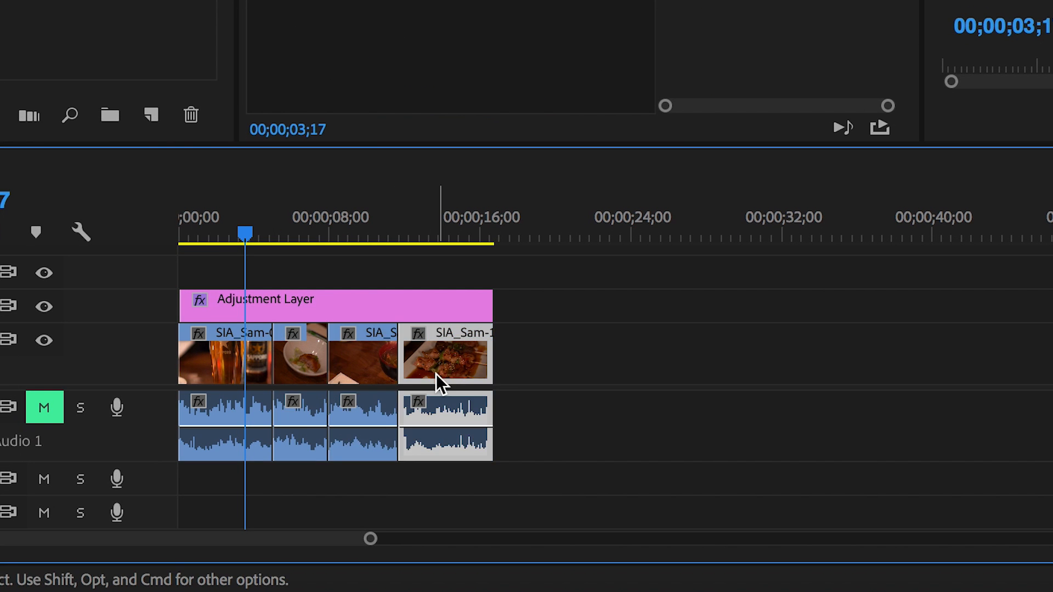
left_click(224, 351)
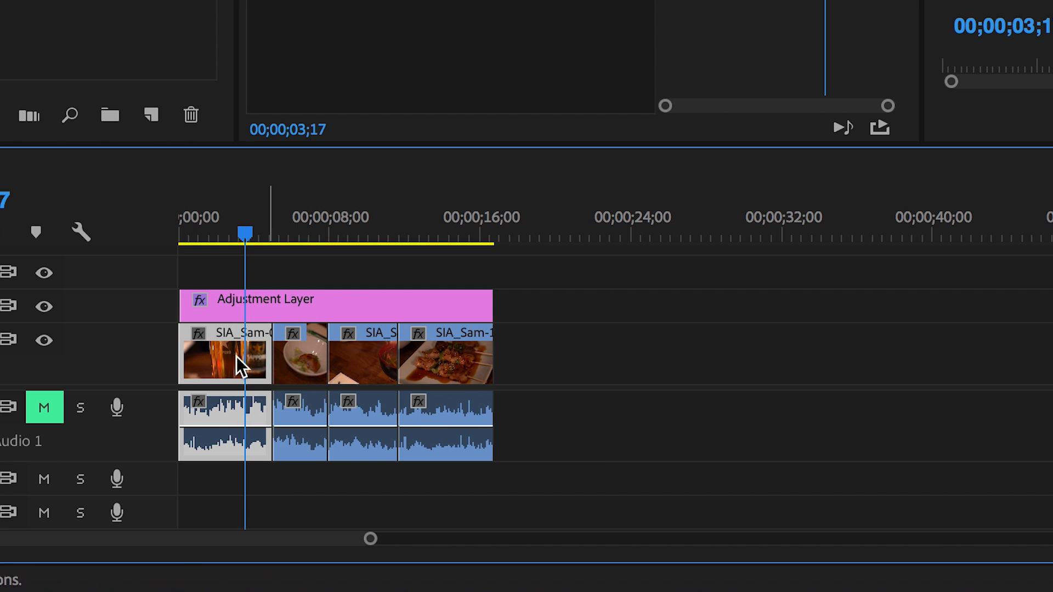
Select the Adjustment Layer and compare SIA_Sam-08.mp4 and SIA_Sam-09.mp4 with track V2 output hidden and shown.
left_click(242, 308)
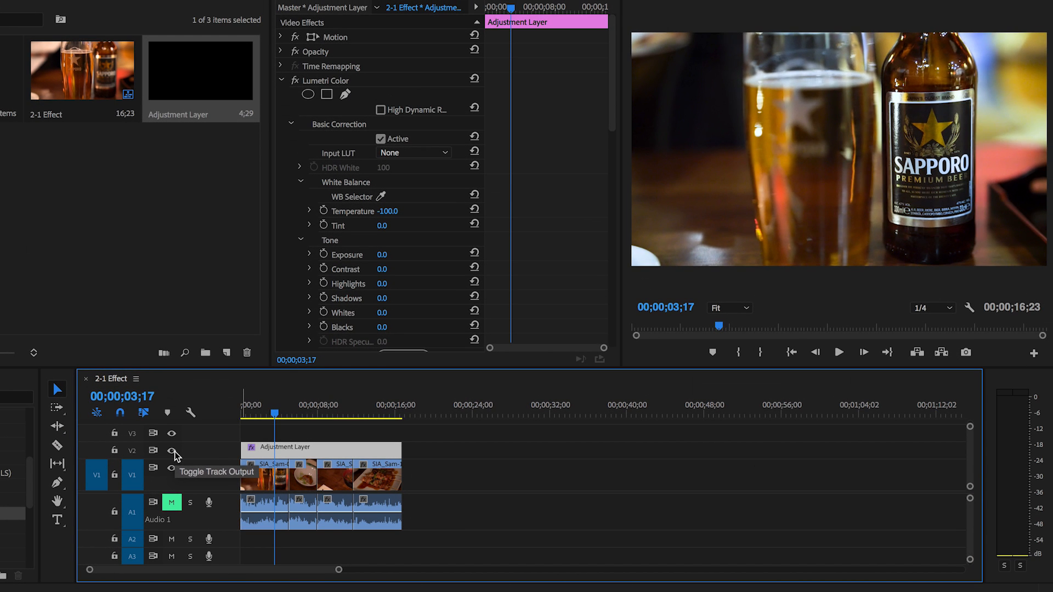
left_click(50, 307)
left_click(175, 451)
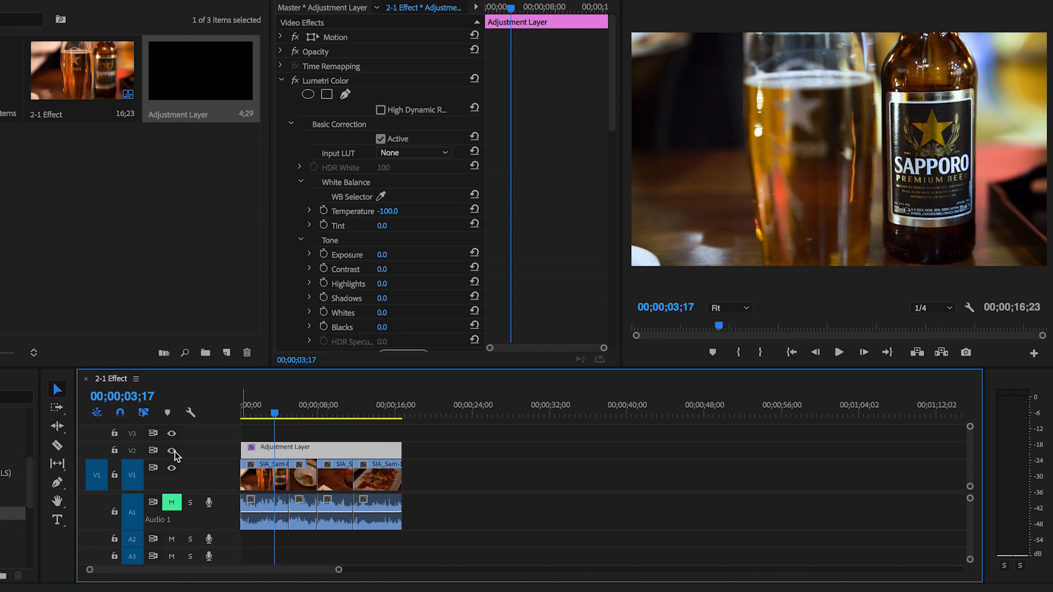
left_click(292, 415)
left_click_drag(293, 415, 302, 415)
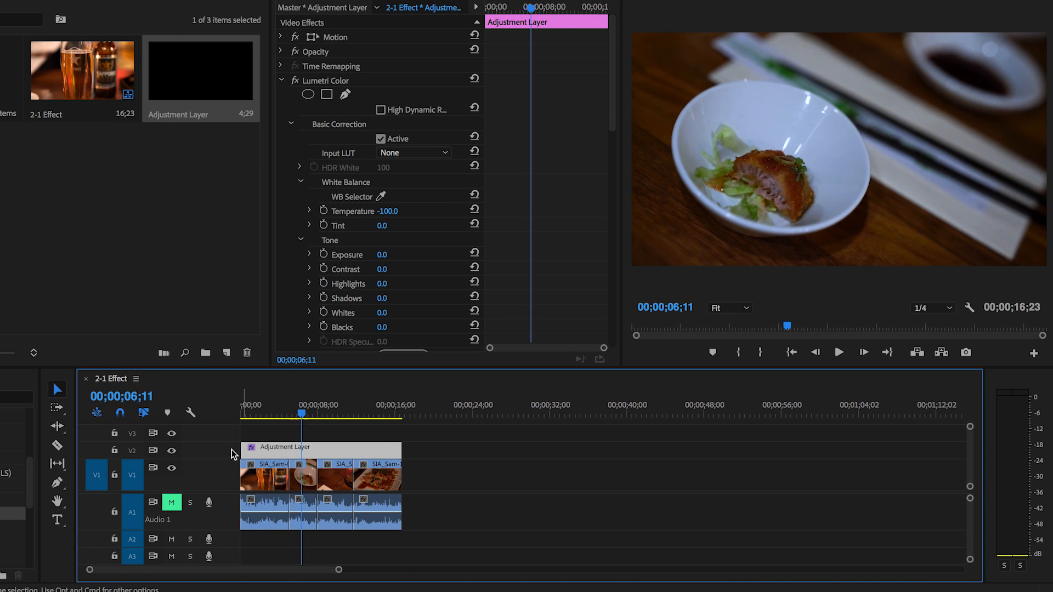
left_click(171, 451)
left_click(172, 451)
Scrub through the sequence to review the Adjustment Layer's correction on the soup and skewer clips, parking the playhead at 00;00;09;26.
left_click_drag(305, 415, 345, 415)
left_click_drag(401, 448, 316, 448)
left_click_drag(245, 415, 393, 449)
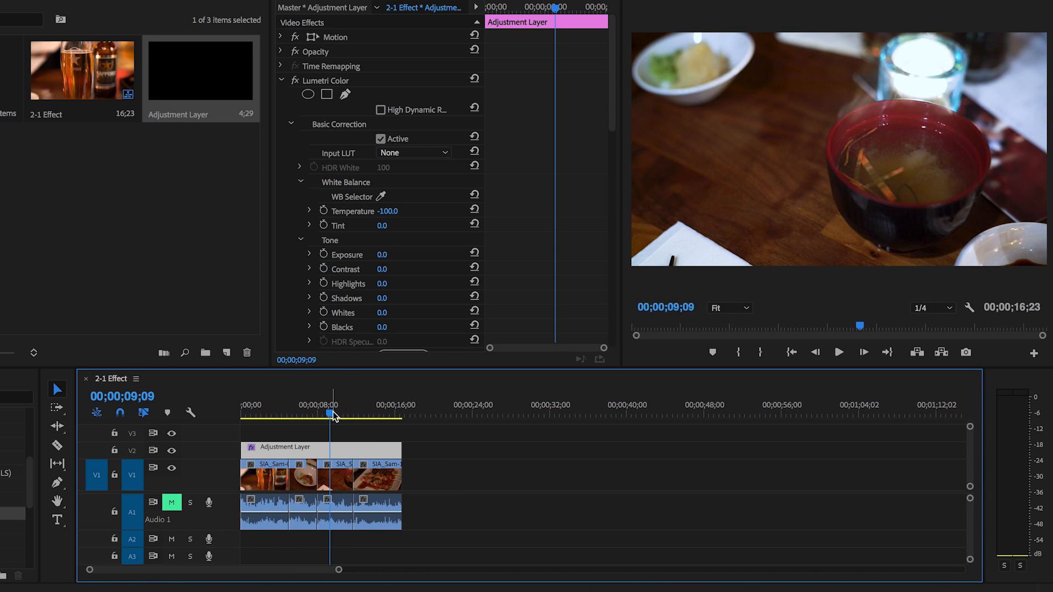
left_click_drag(335, 415, 375, 416)
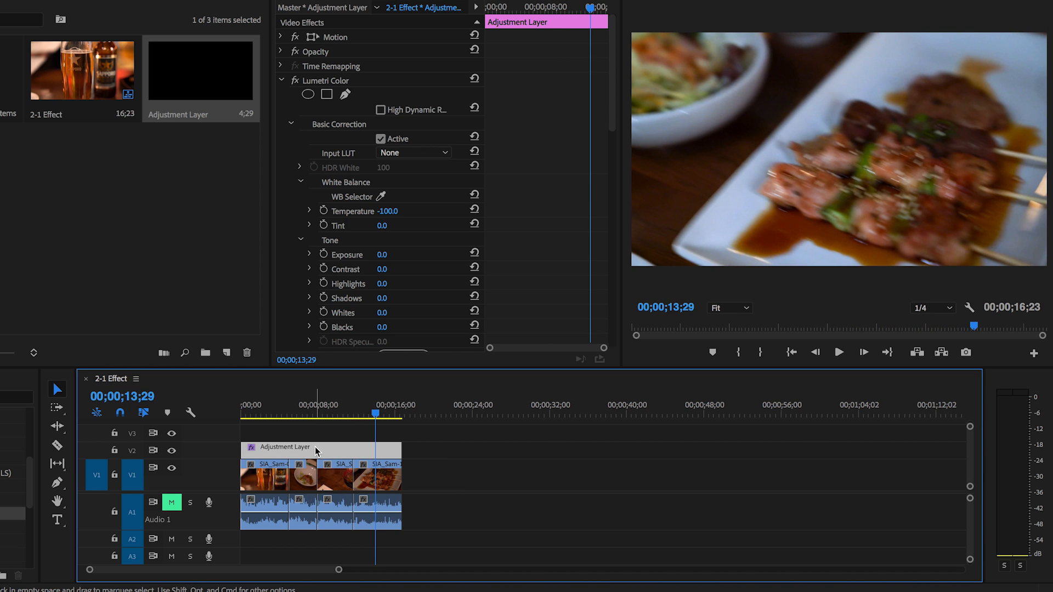
left_click(336, 416)
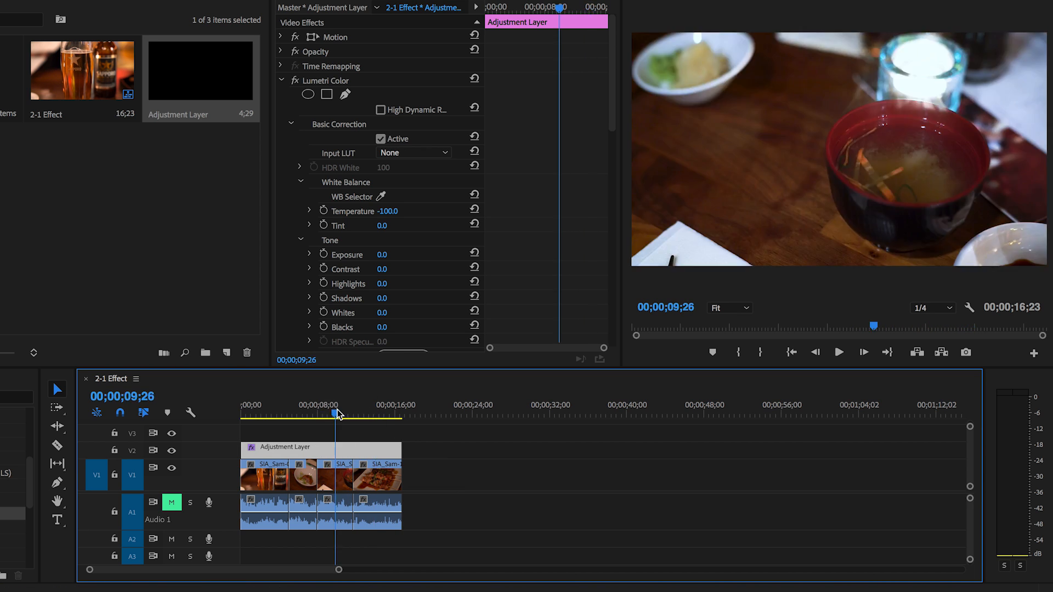
Compare the beer clip SIA_Sam-08.mp4 with track V2 output hidden and shown at 00;00;01;13 and 00;00;02;09.
key("=")
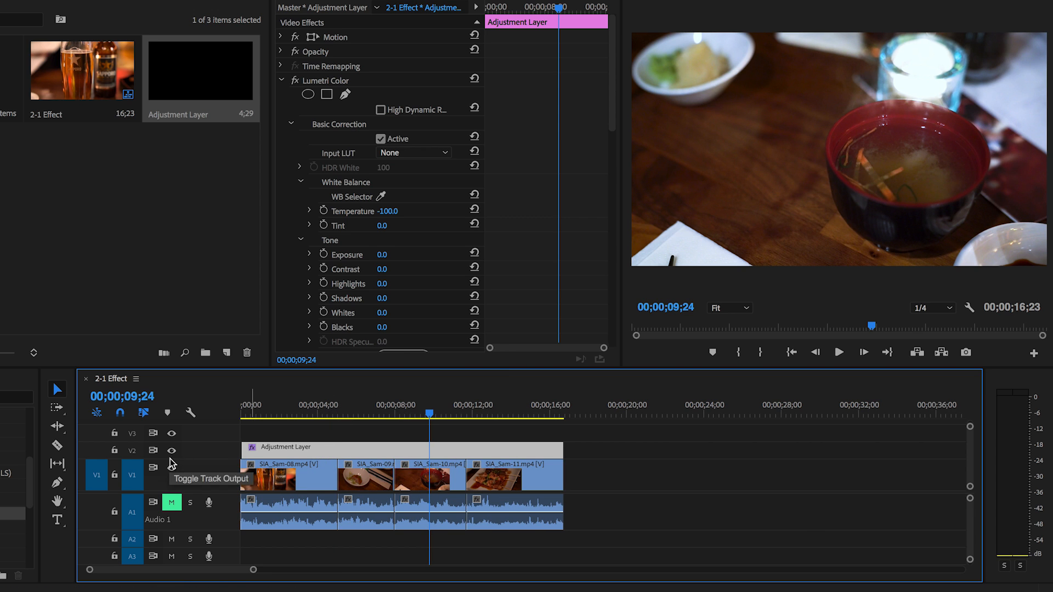
left_click(268, 417)
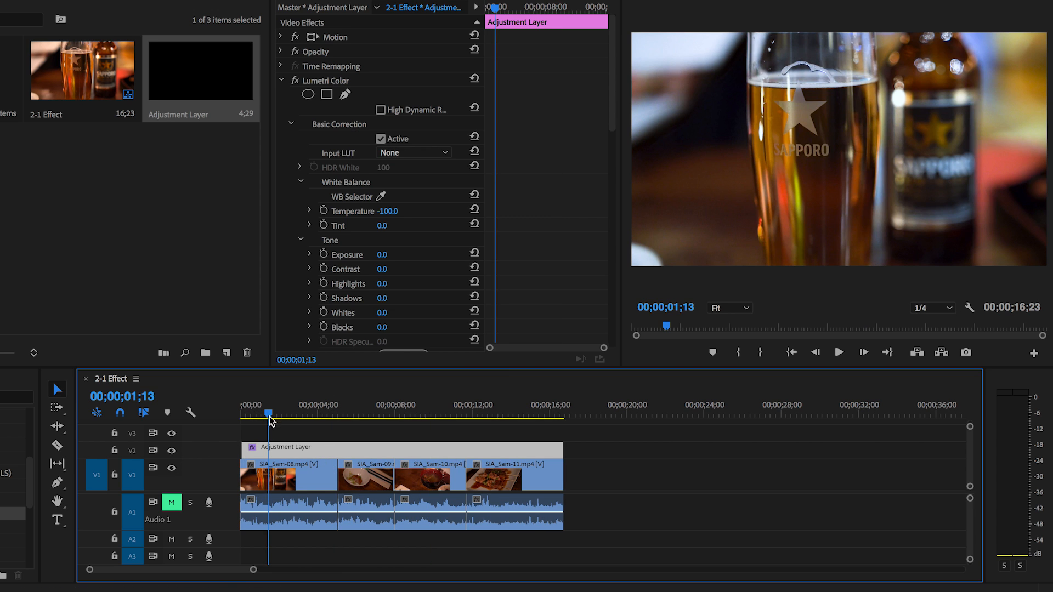
left_click(173, 452)
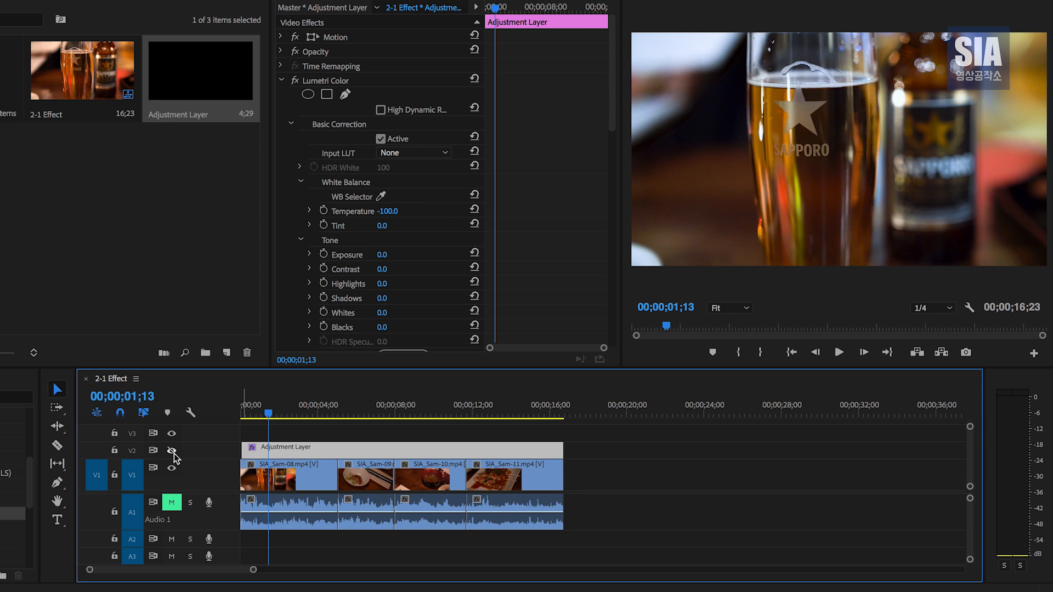
mouse_move(274, 421)
left_mouse_down()
mouse_move(407, 420)
mouse_move(284, 420)
left_mouse_up()
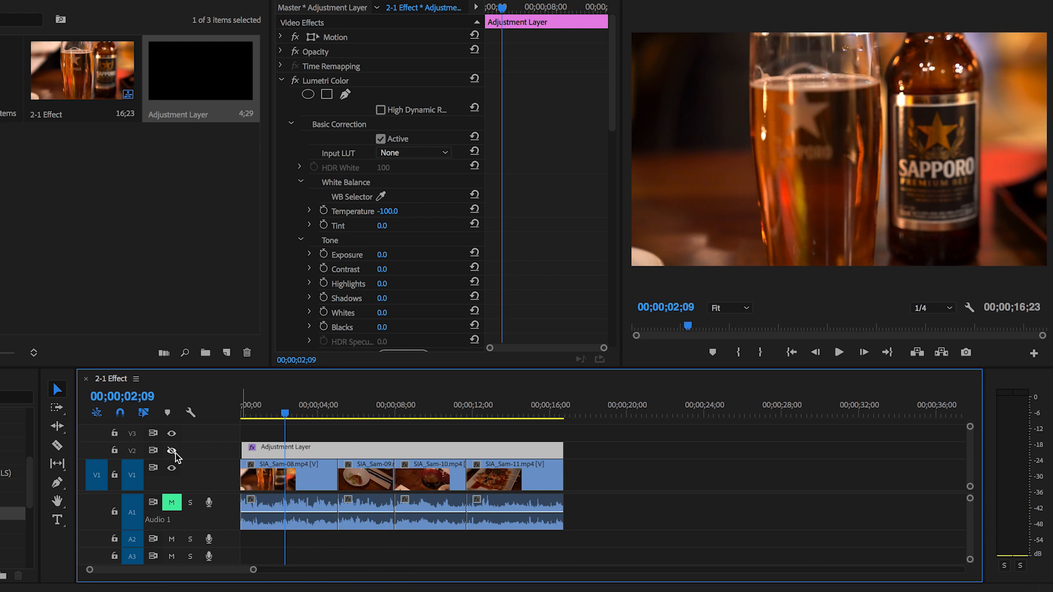
left_click(171, 451)
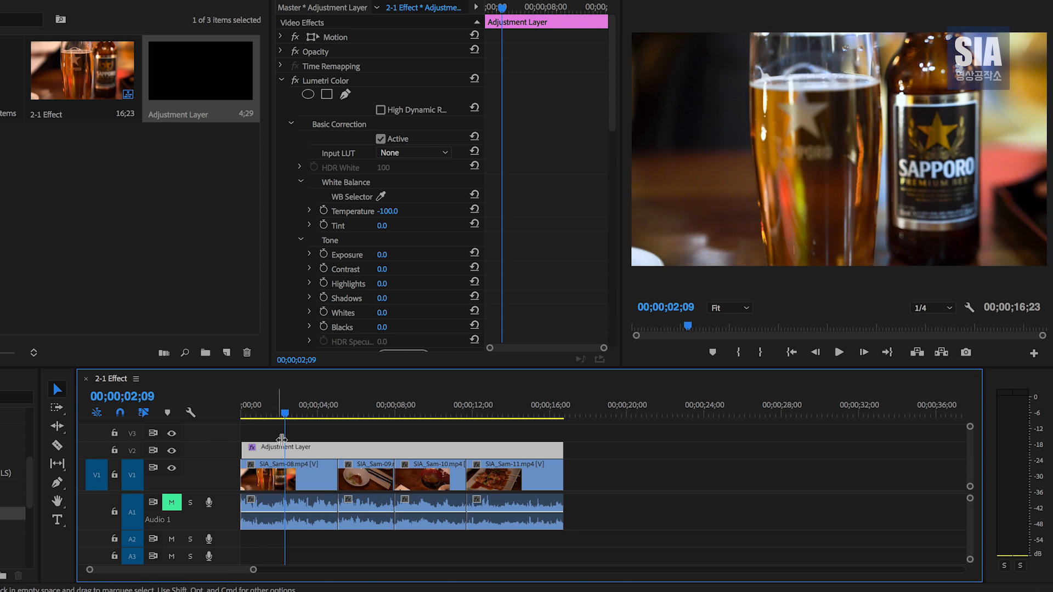
Try different Lumetri Color Temperature values on the Adjustment Layer, finishing with 100.0 at 00;00;04;29.
left_click(388, 211)
left_click_drag(388, 211, 470, 212)
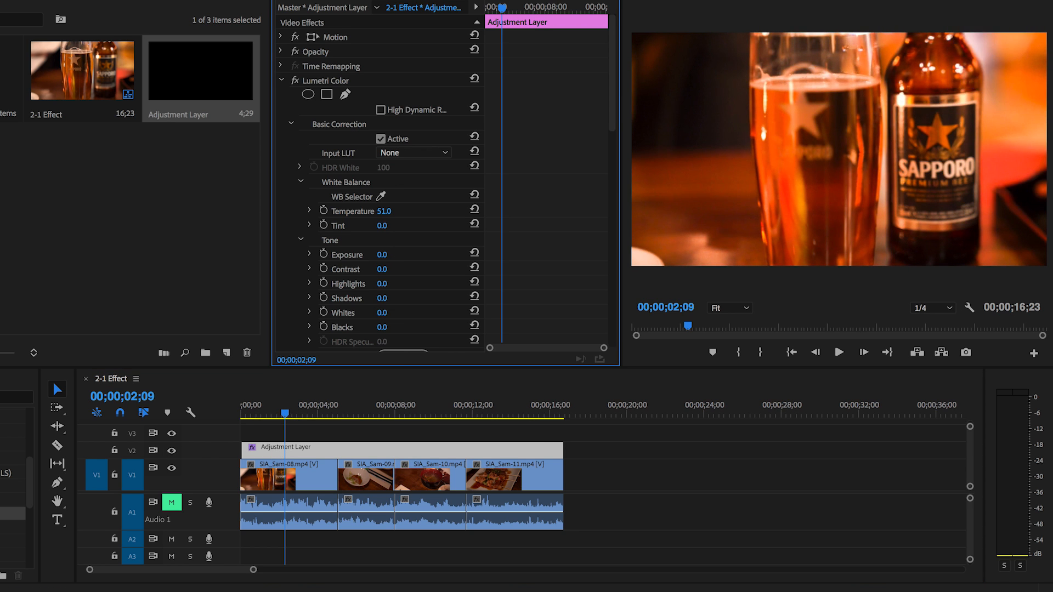
left_click_drag(391, 211, 265, 211)
mouse_move(329, 413)
left_mouse_down()
mouse_move(486, 421)
mouse_move(337, 419)
left_mouse_up()
left_click(395, 212)
type("100")
key("Return")
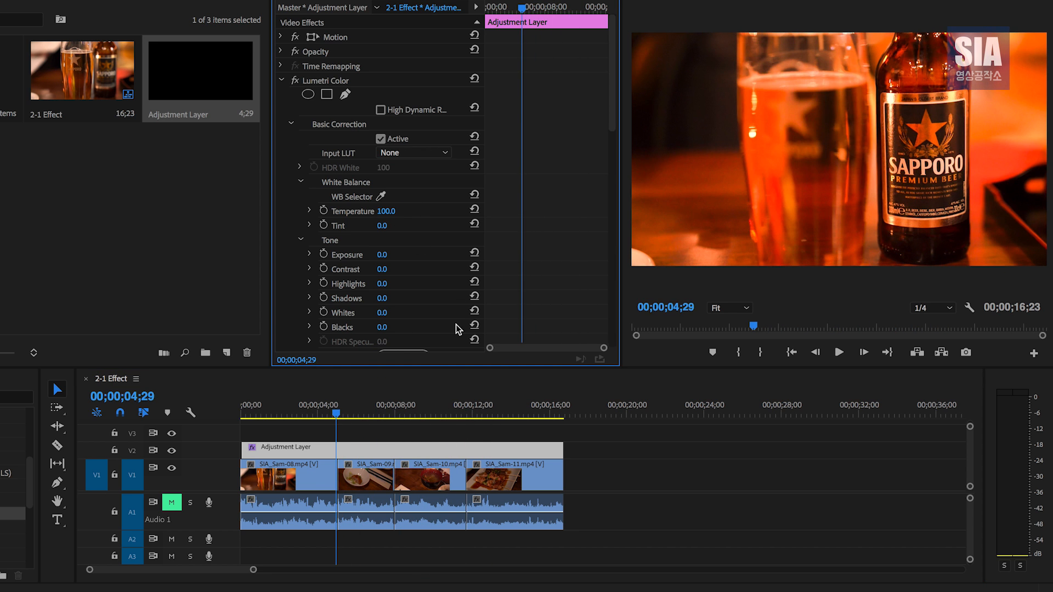
Set the Adjustment Layer's Lumetri Color Temperature back to -100.0.
left_click(395, 209)
type("-100")
key("Return")
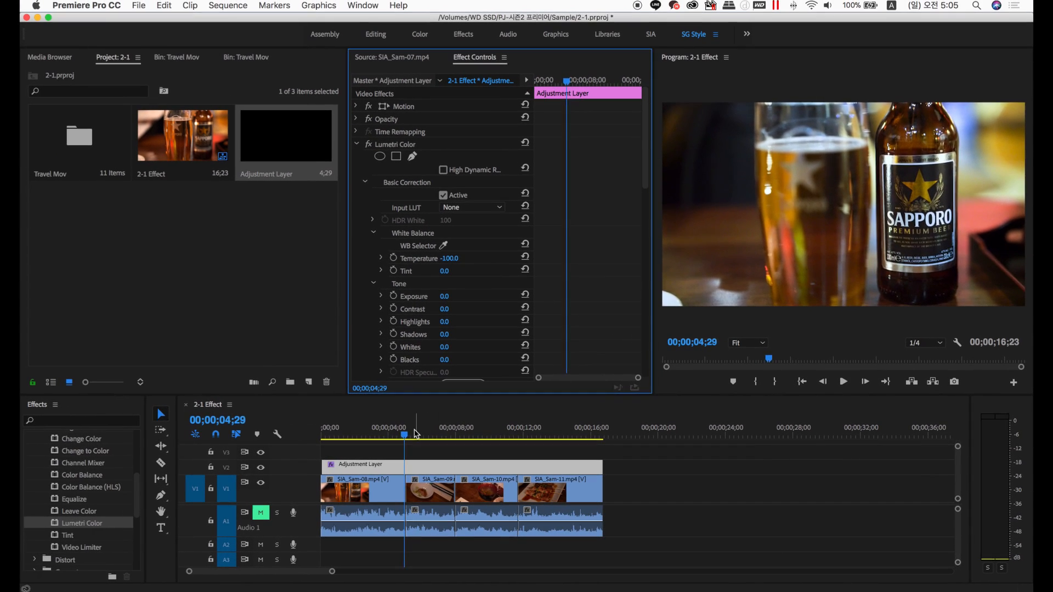
Review the Adjustment Layer's correction on SIA_Sam-09.mp4 and SIA_Sam-08.mp4, and look through the available video effects.
left_click(427, 434)
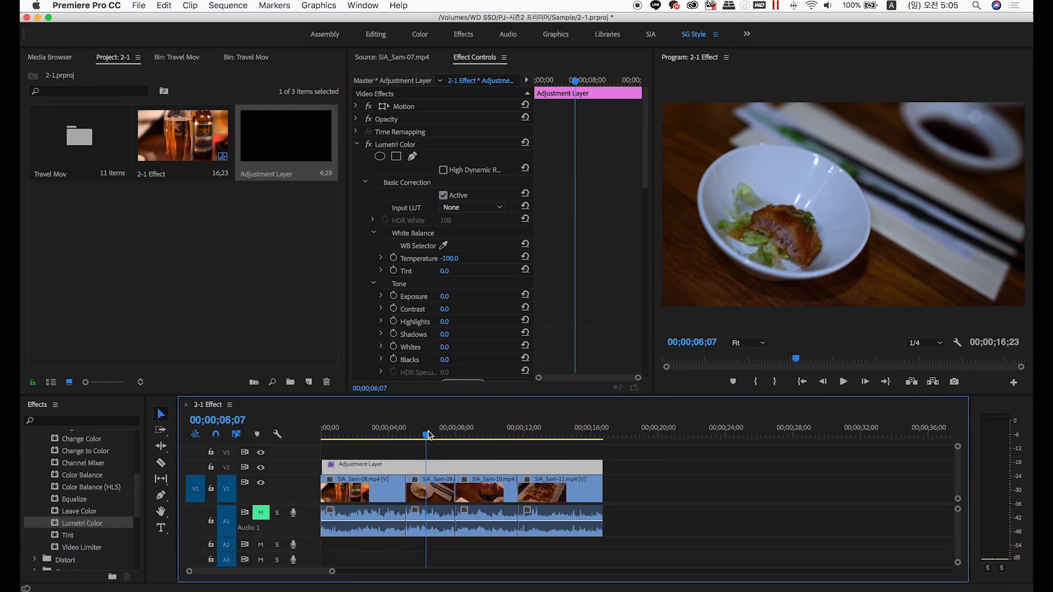
left_click(262, 470)
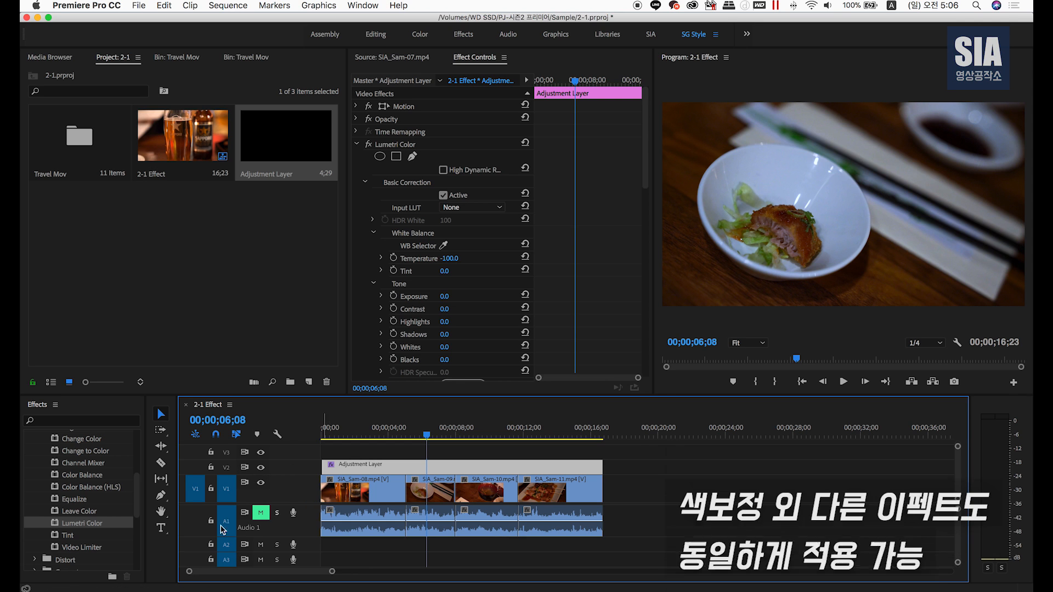
scroll(87, 496, "up", 5)
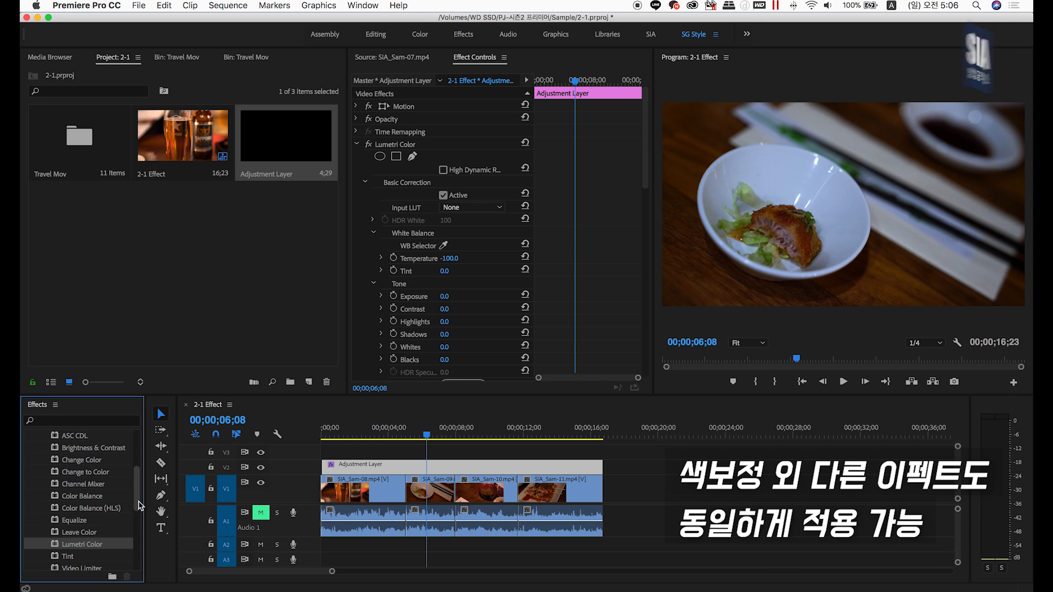
left_click(391, 465)
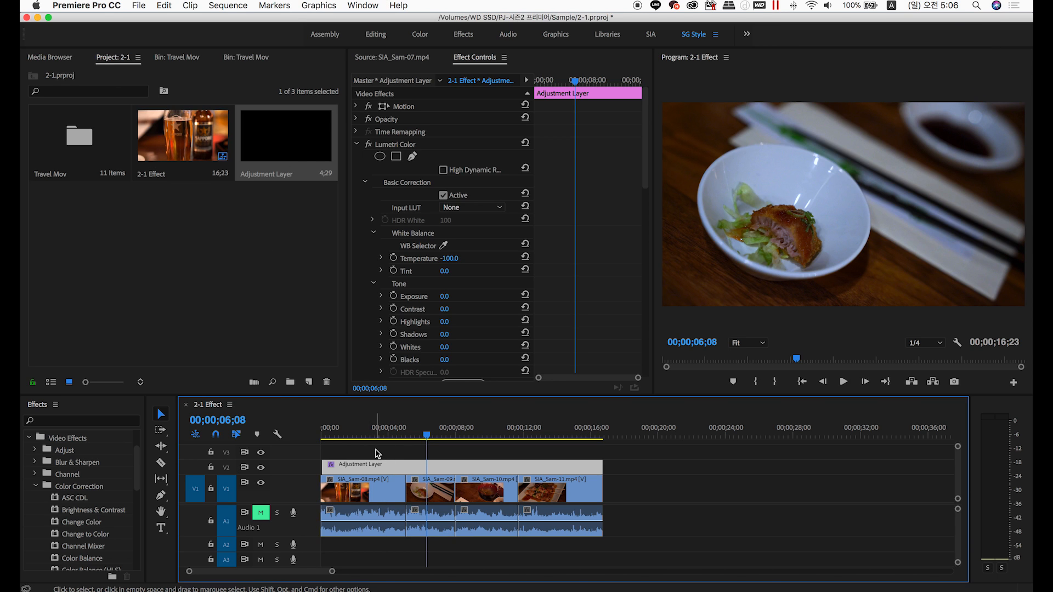
left_click_drag(443, 435, 380, 445)
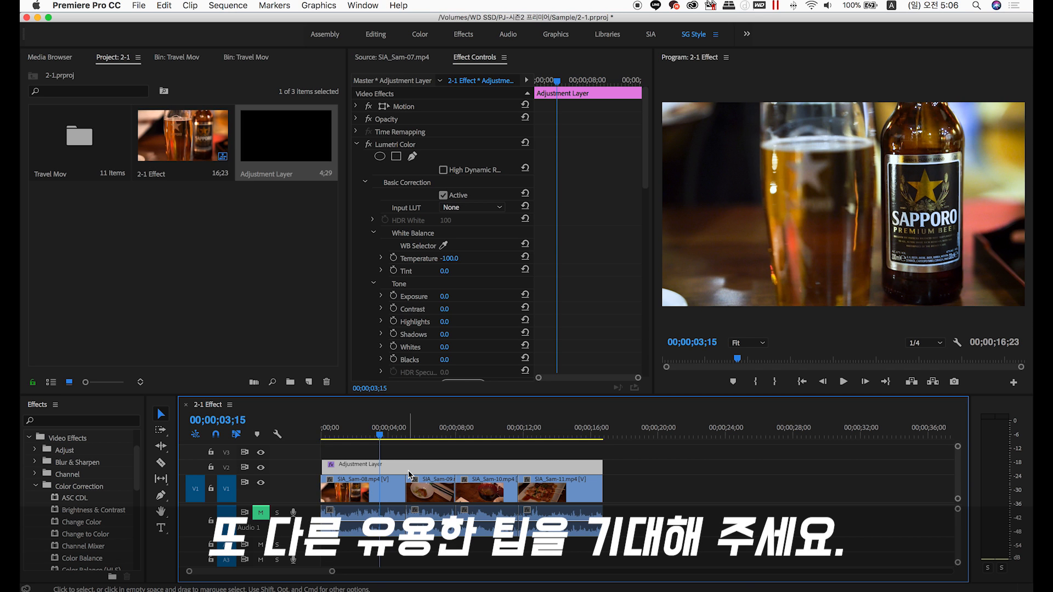
left_click_drag(383, 436, 438, 450)
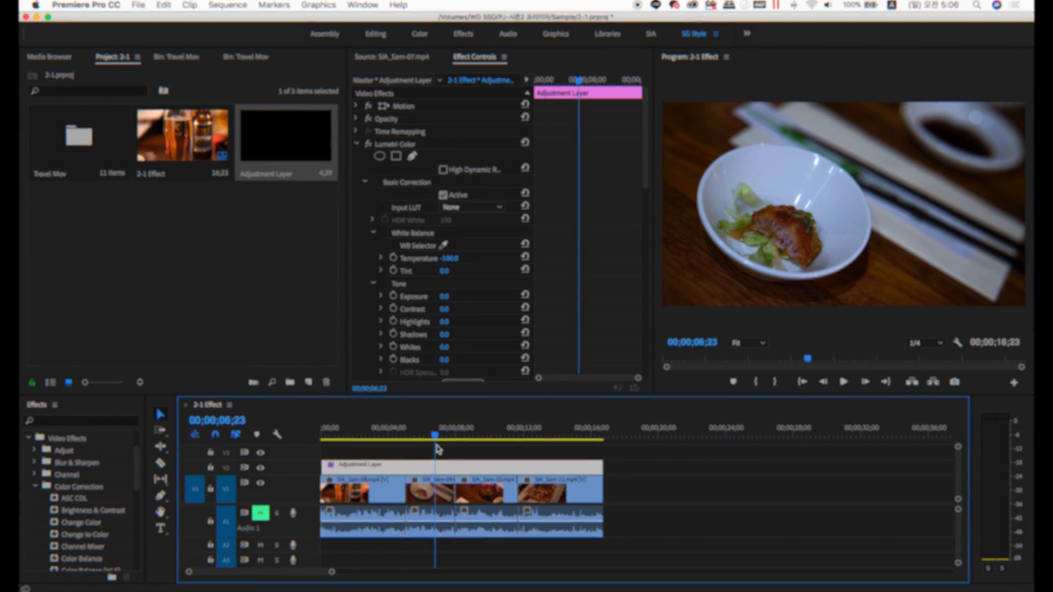